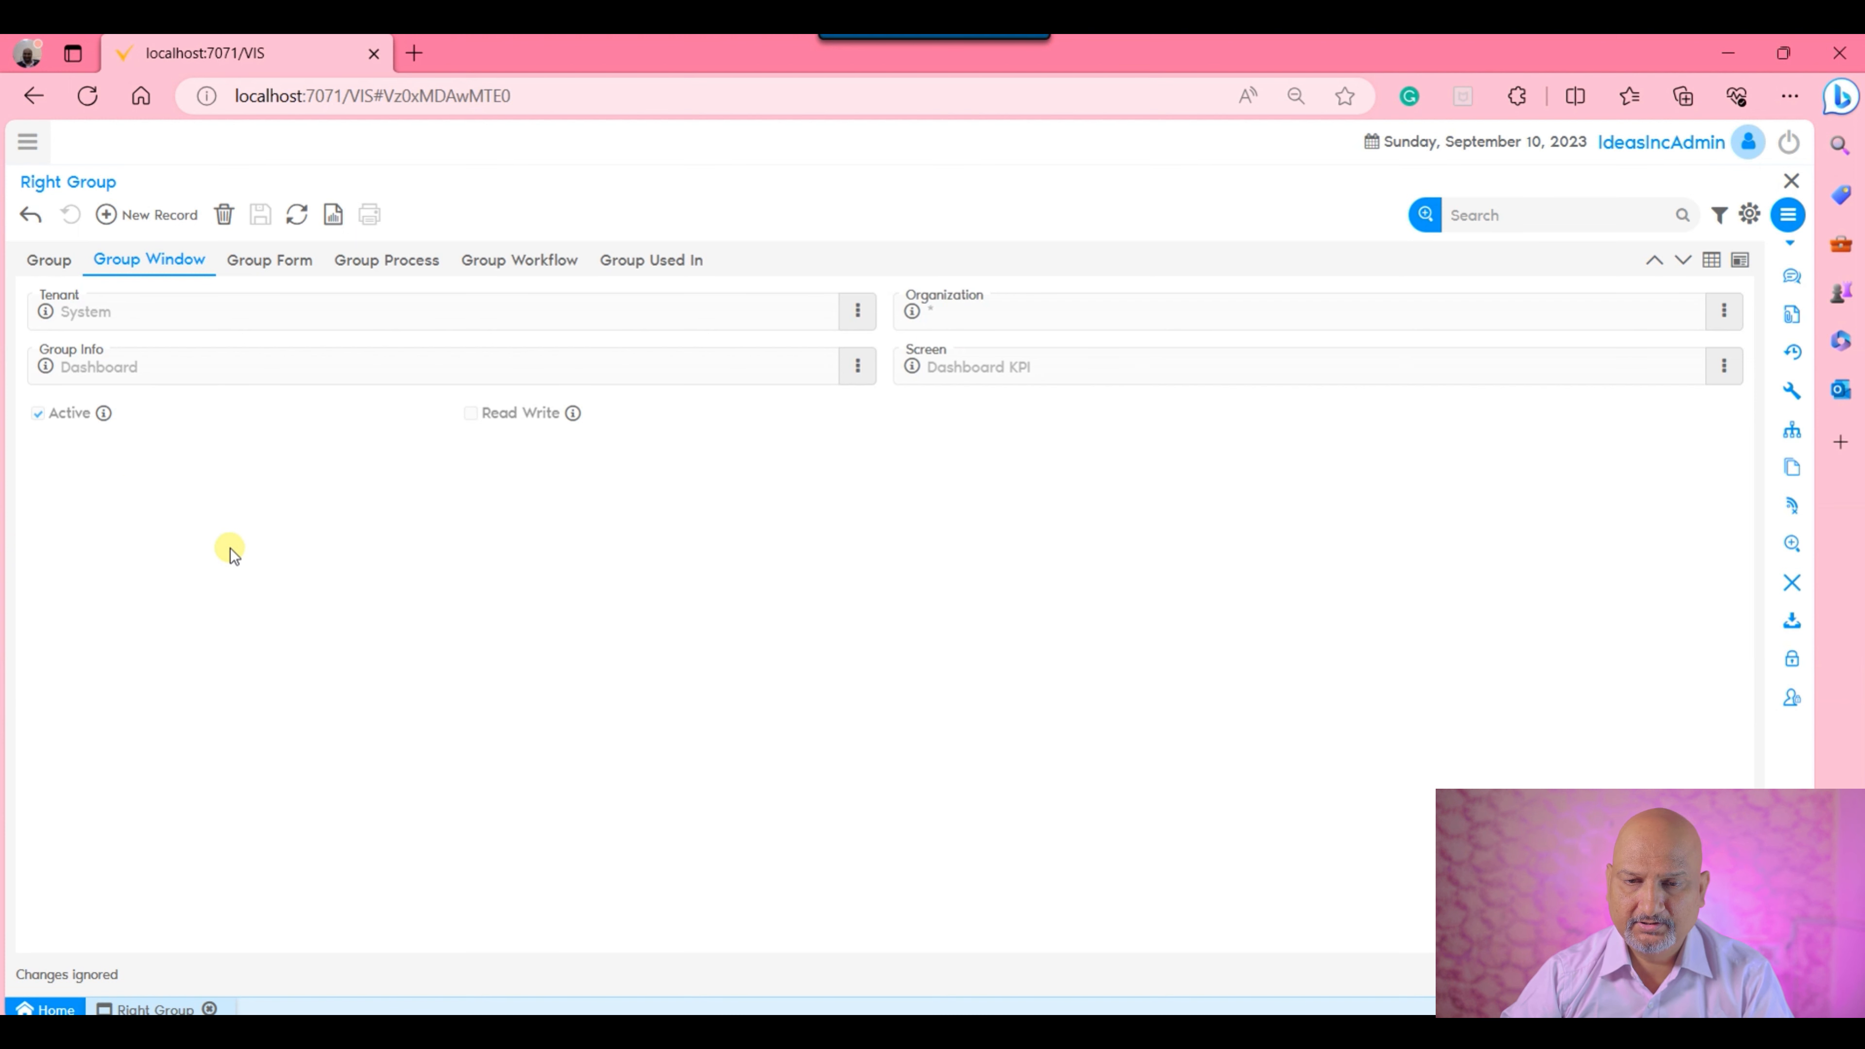
Create and save a right group record named Sales Quotation for Training.
click(50, 263)
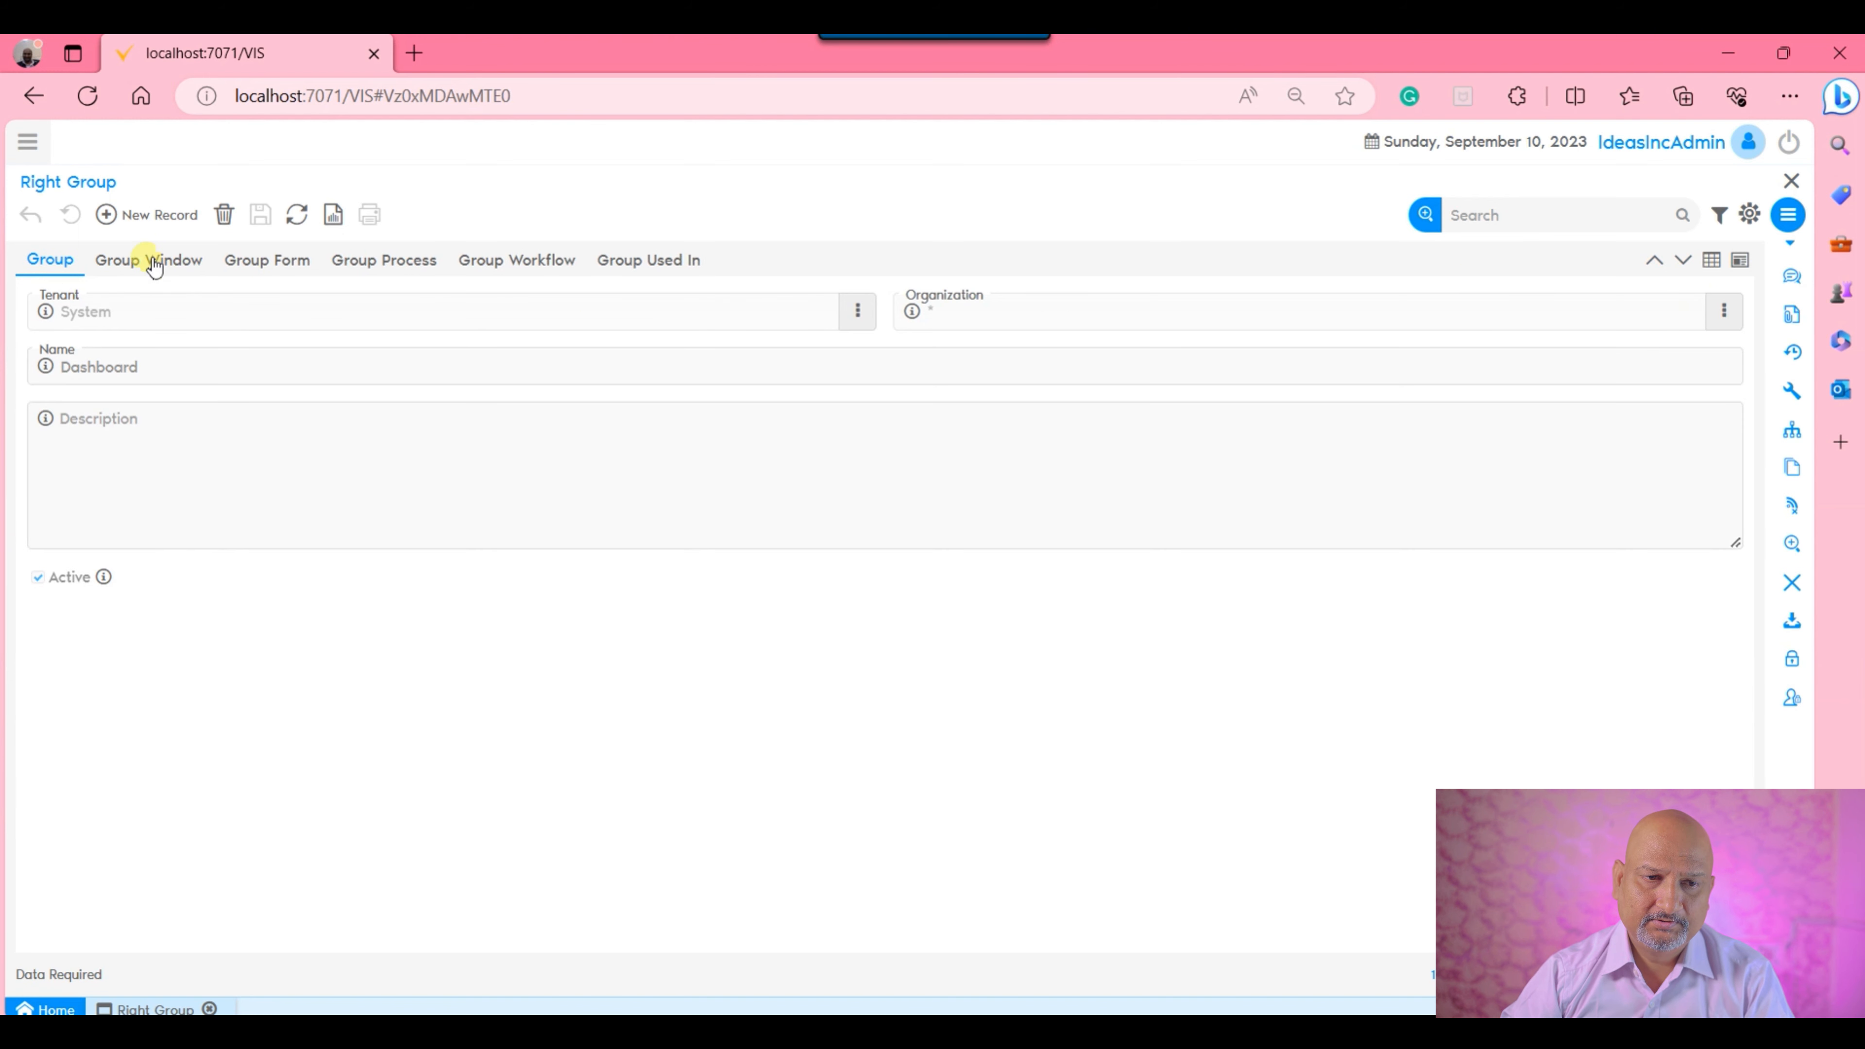
click(145, 215)
click(470, 376)
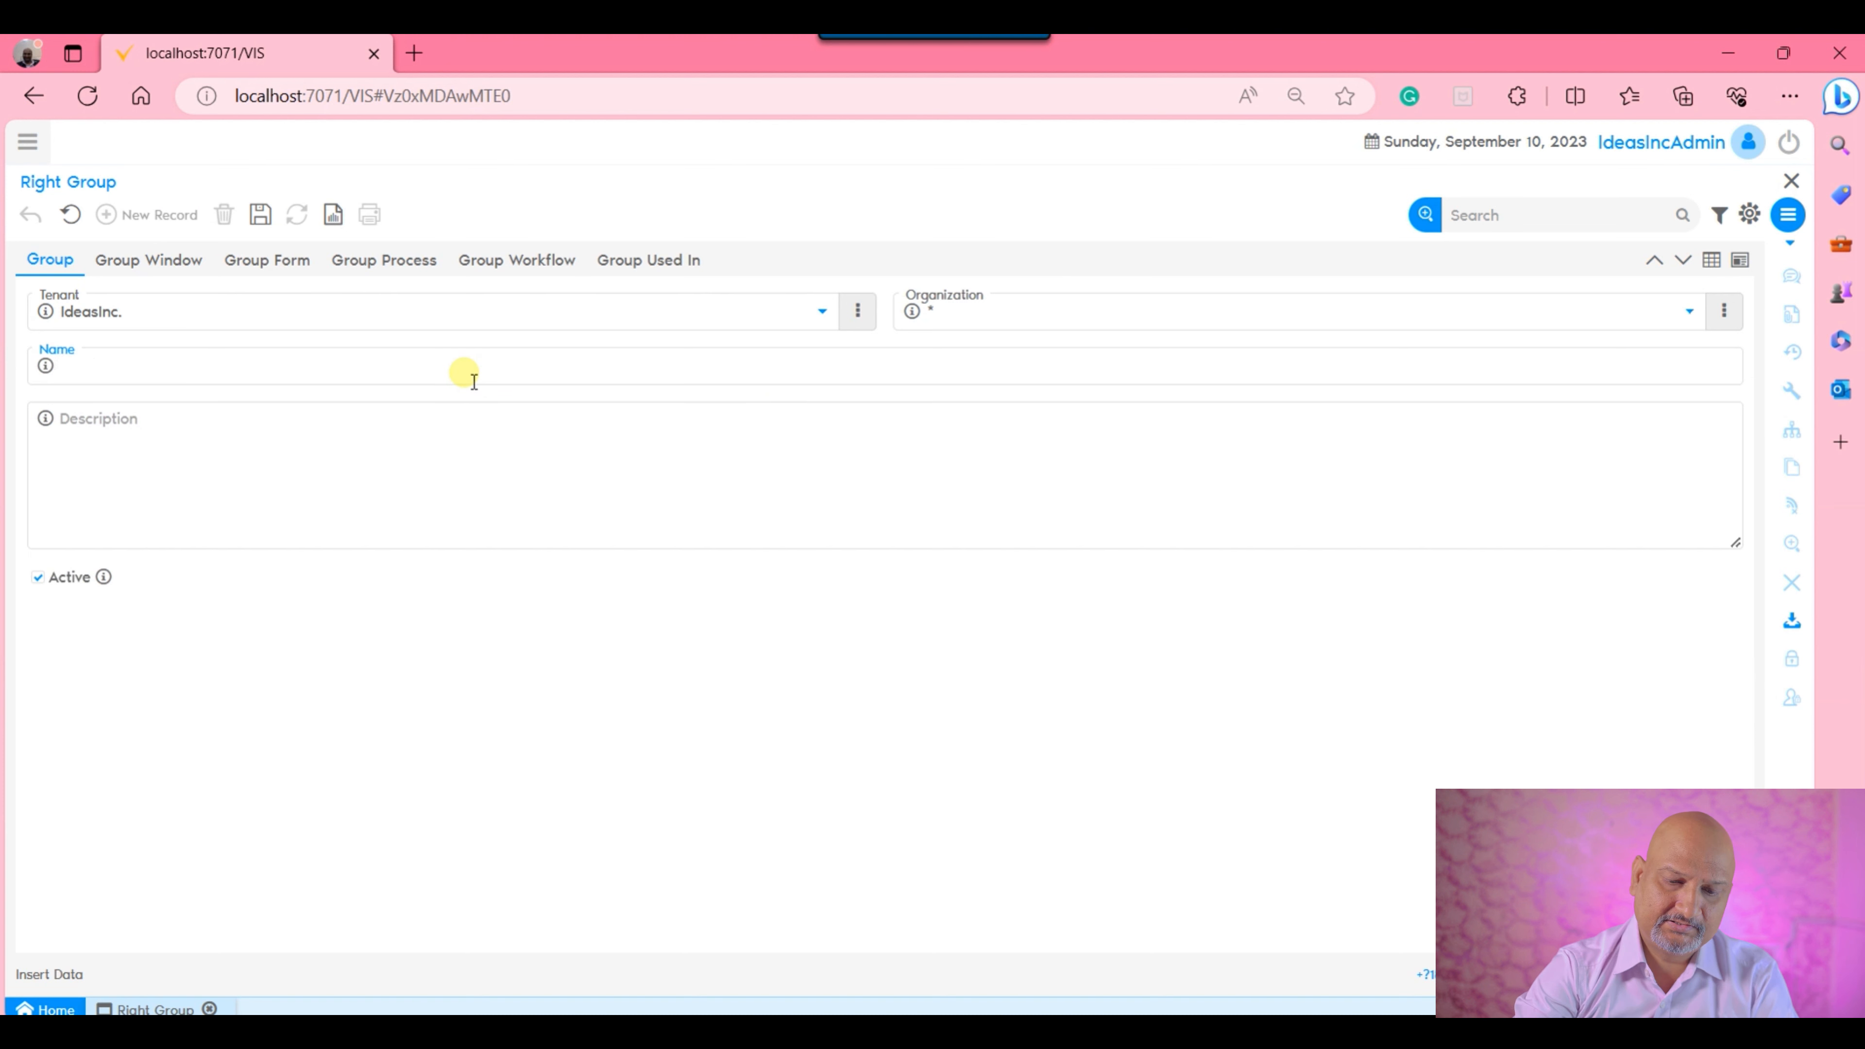
text(Sales Qa)
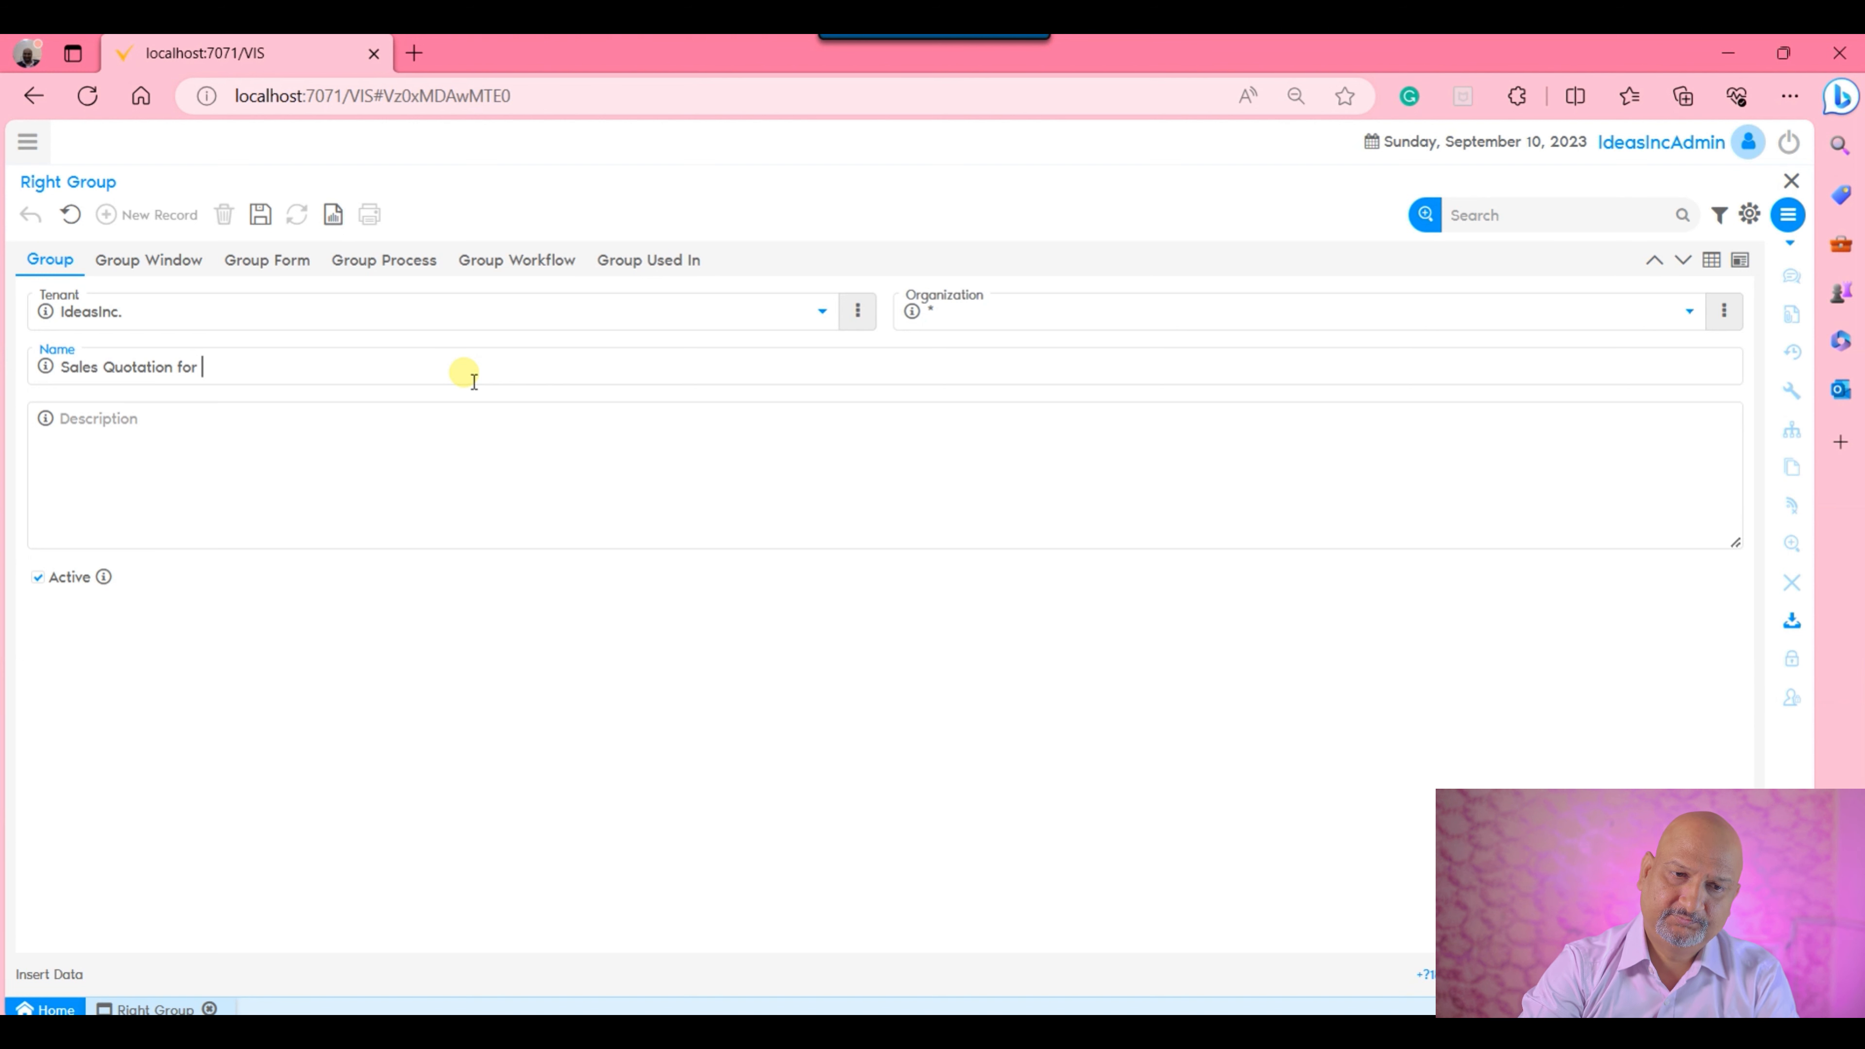
text(ning)
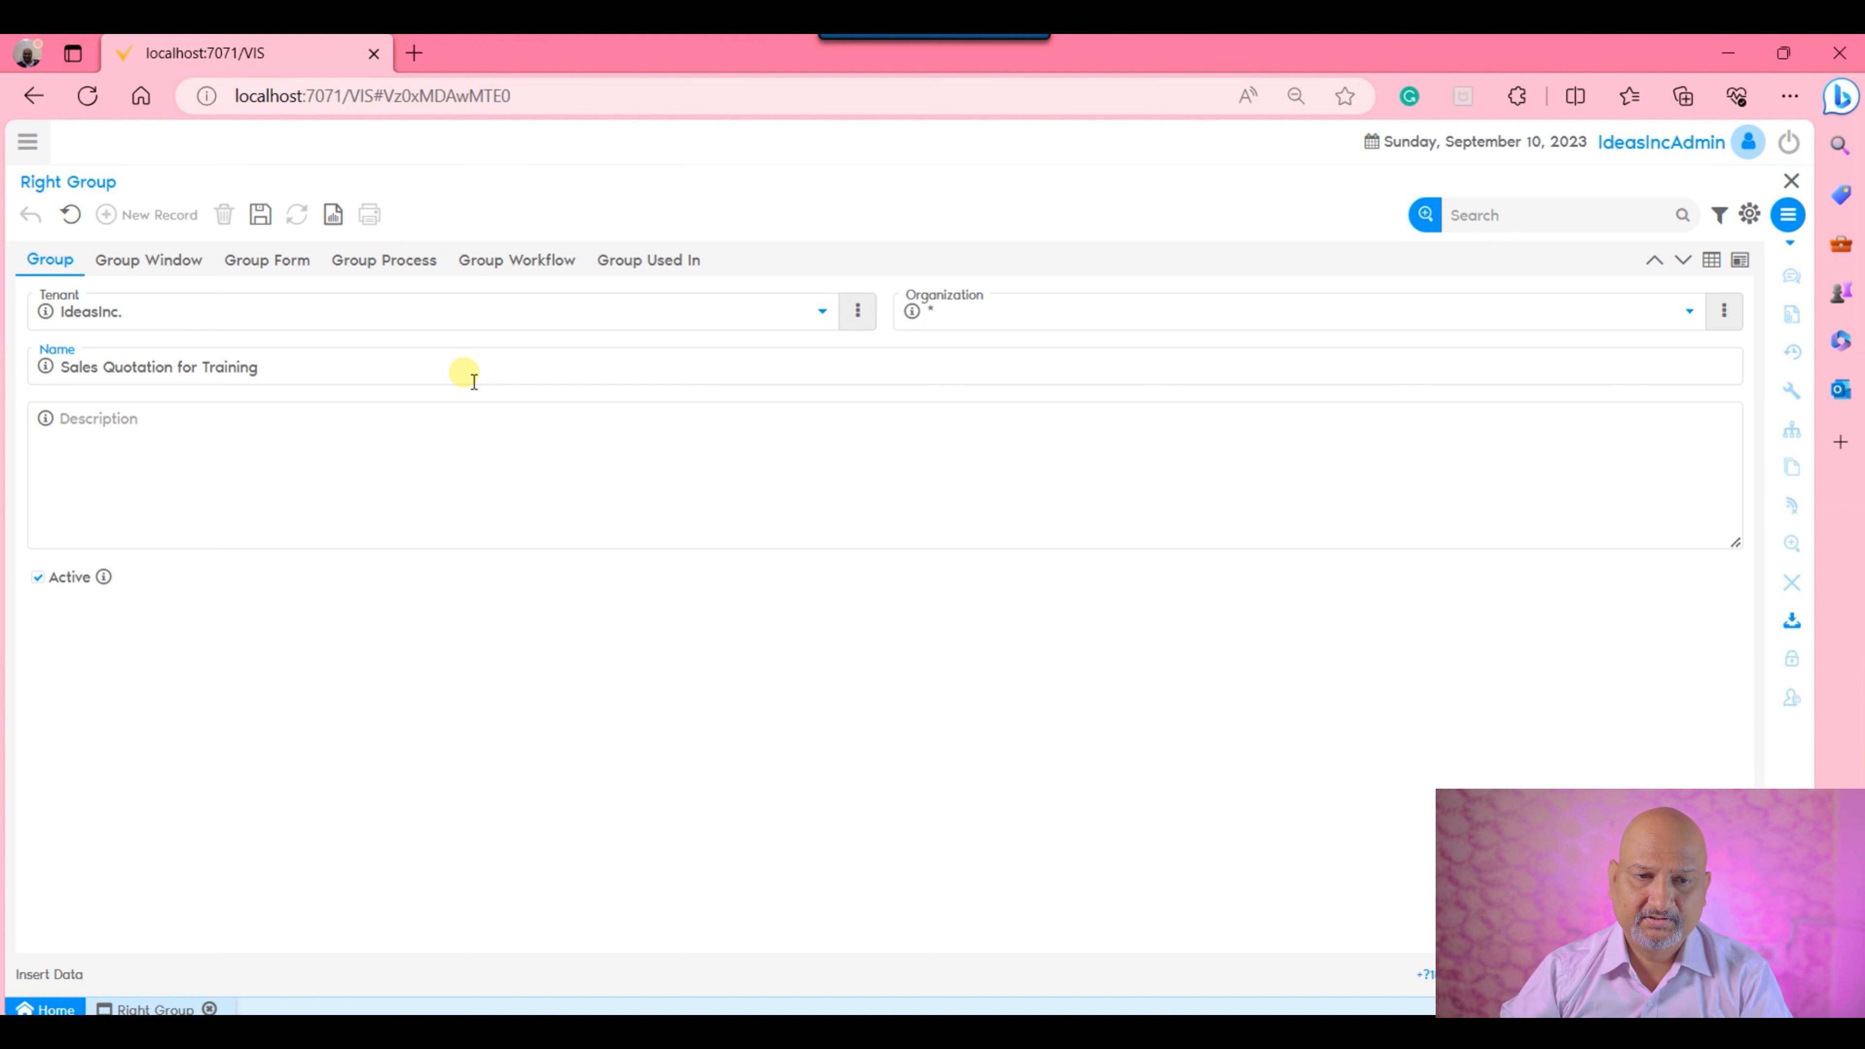
click(259, 221)
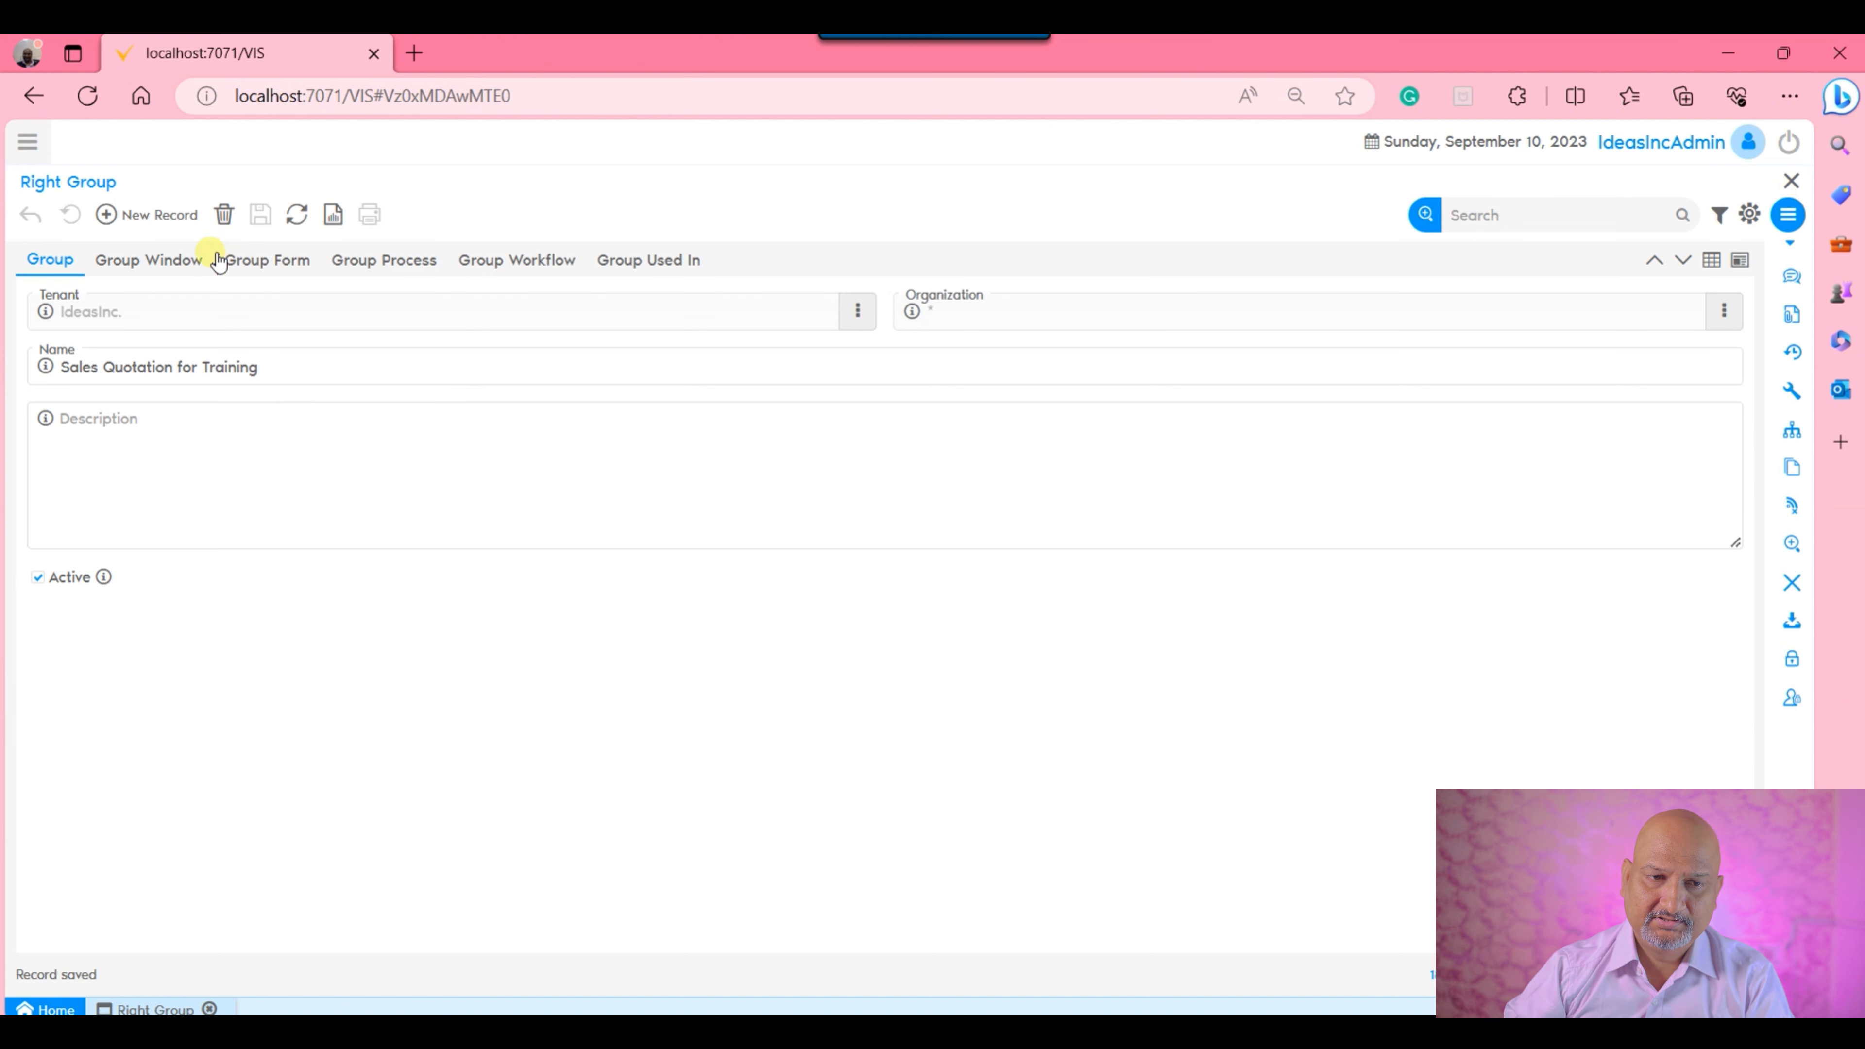
Add the Sales Quotation screen with Read Write access to the new group's windows and save the record.
click(147, 261)
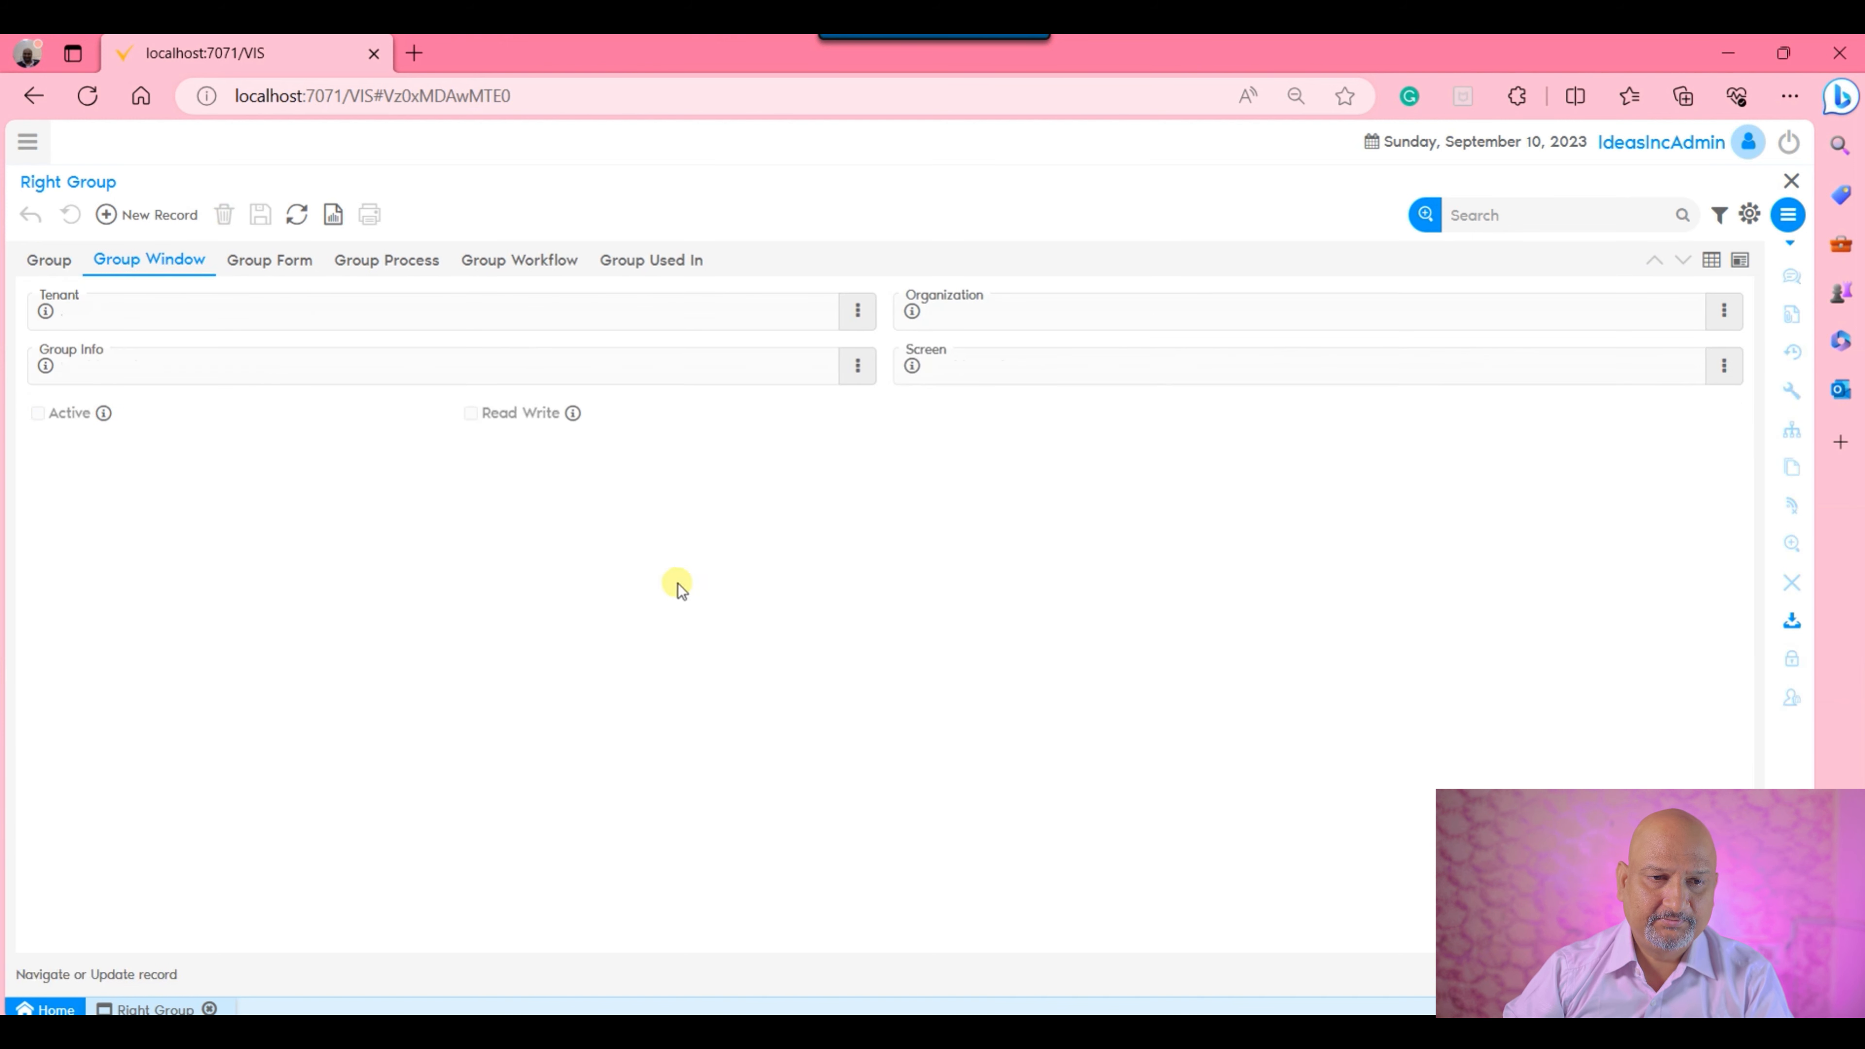
click(147, 217)
click(1107, 374)
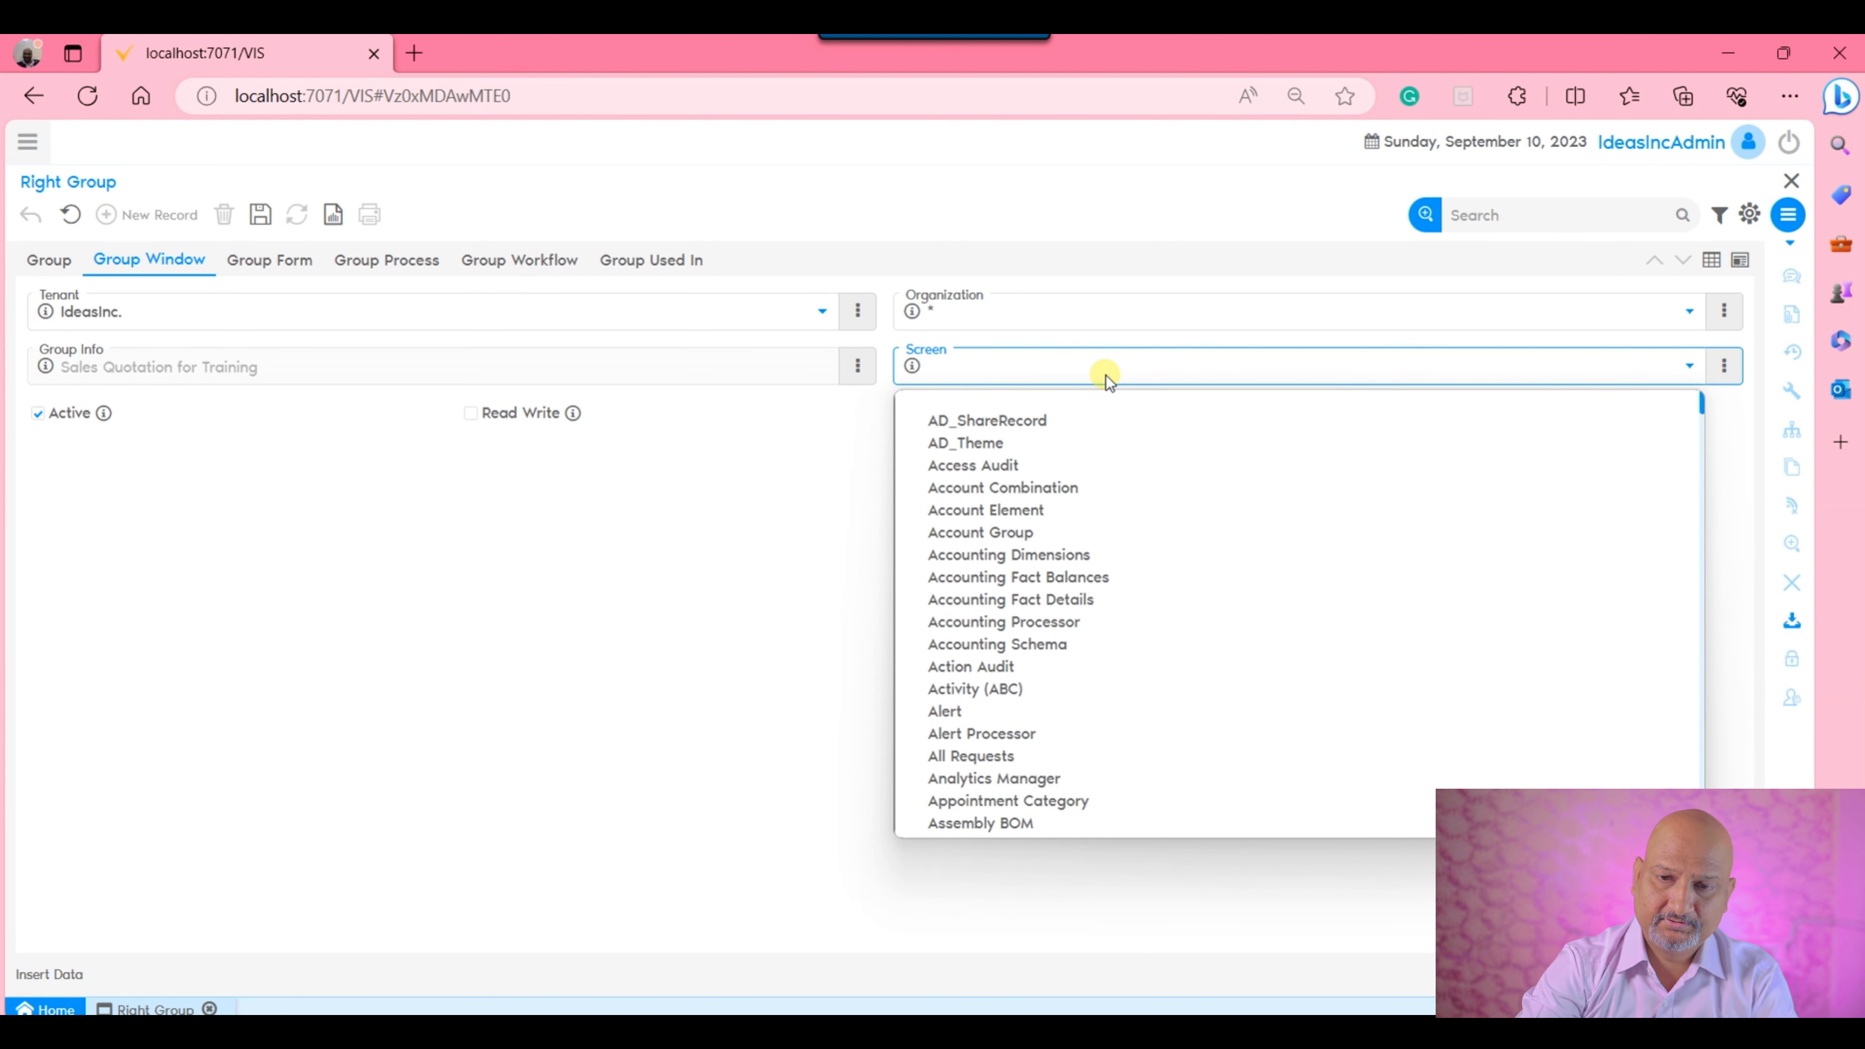
text(sa)
key(Down)
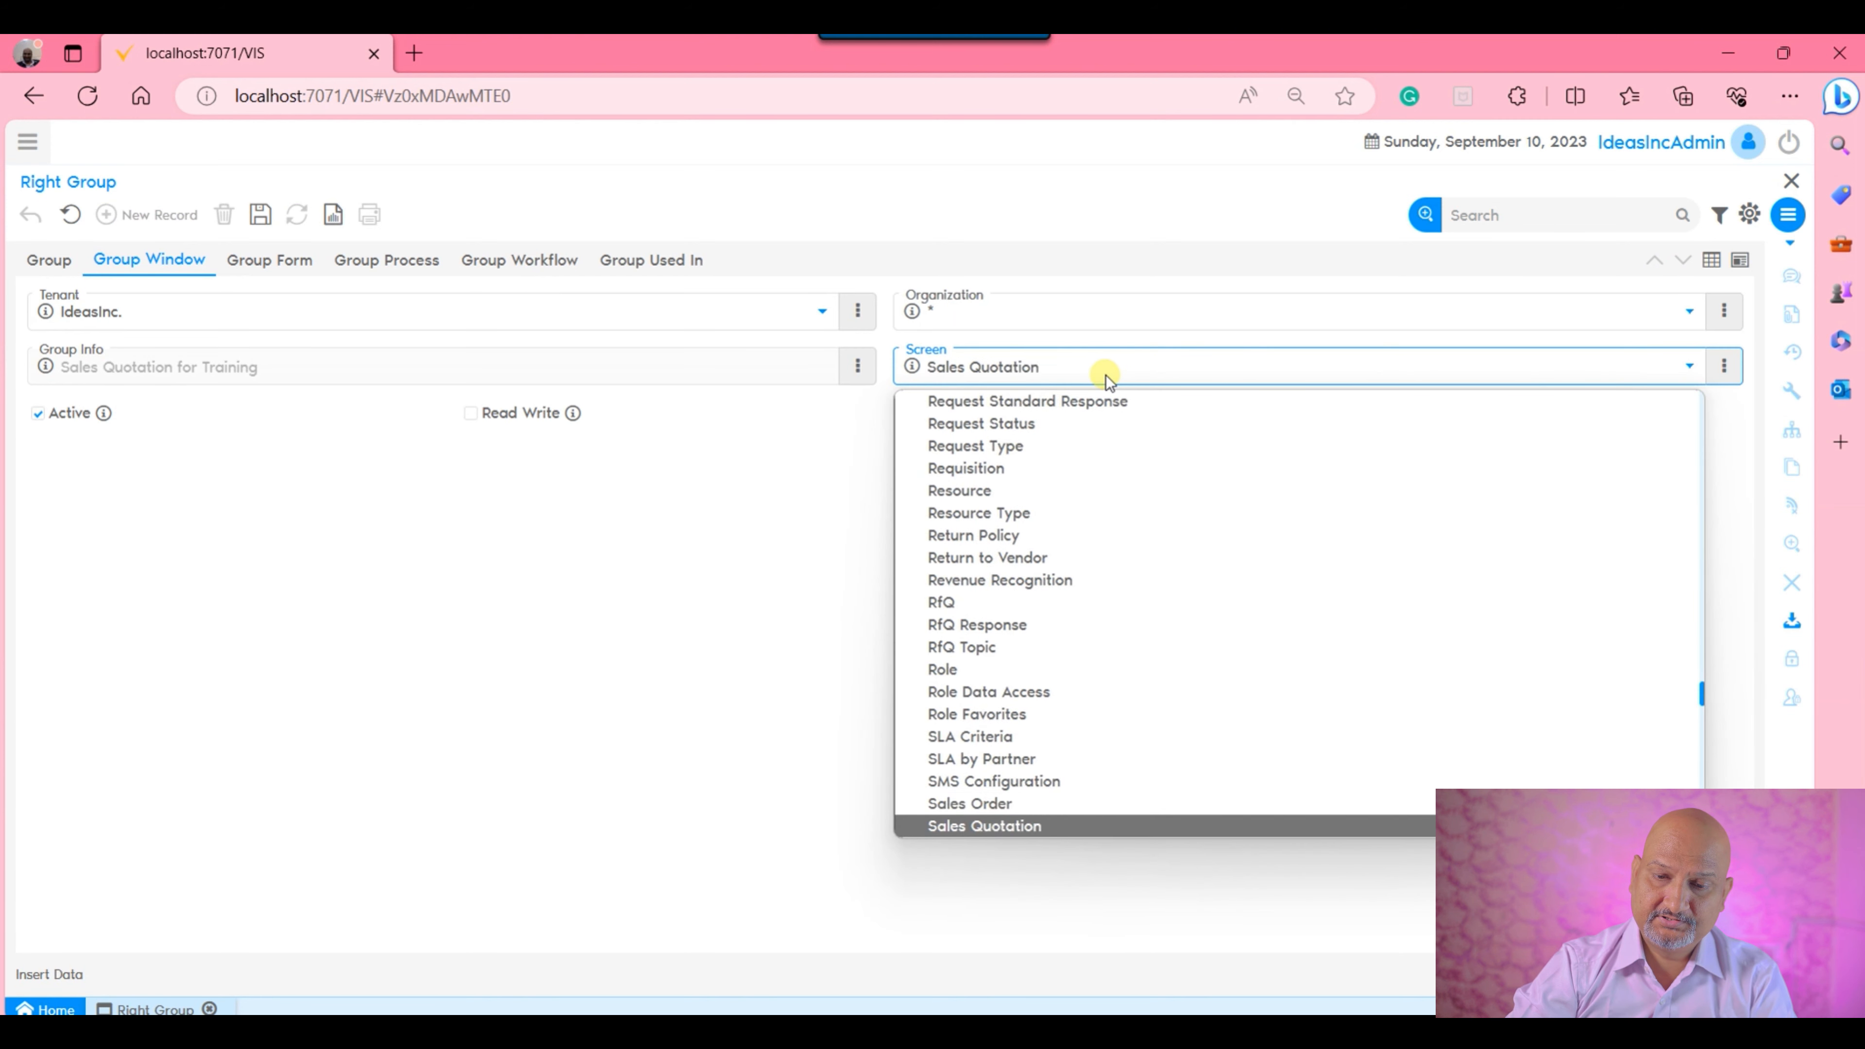
key(Return)
click(469, 414)
click(262, 220)
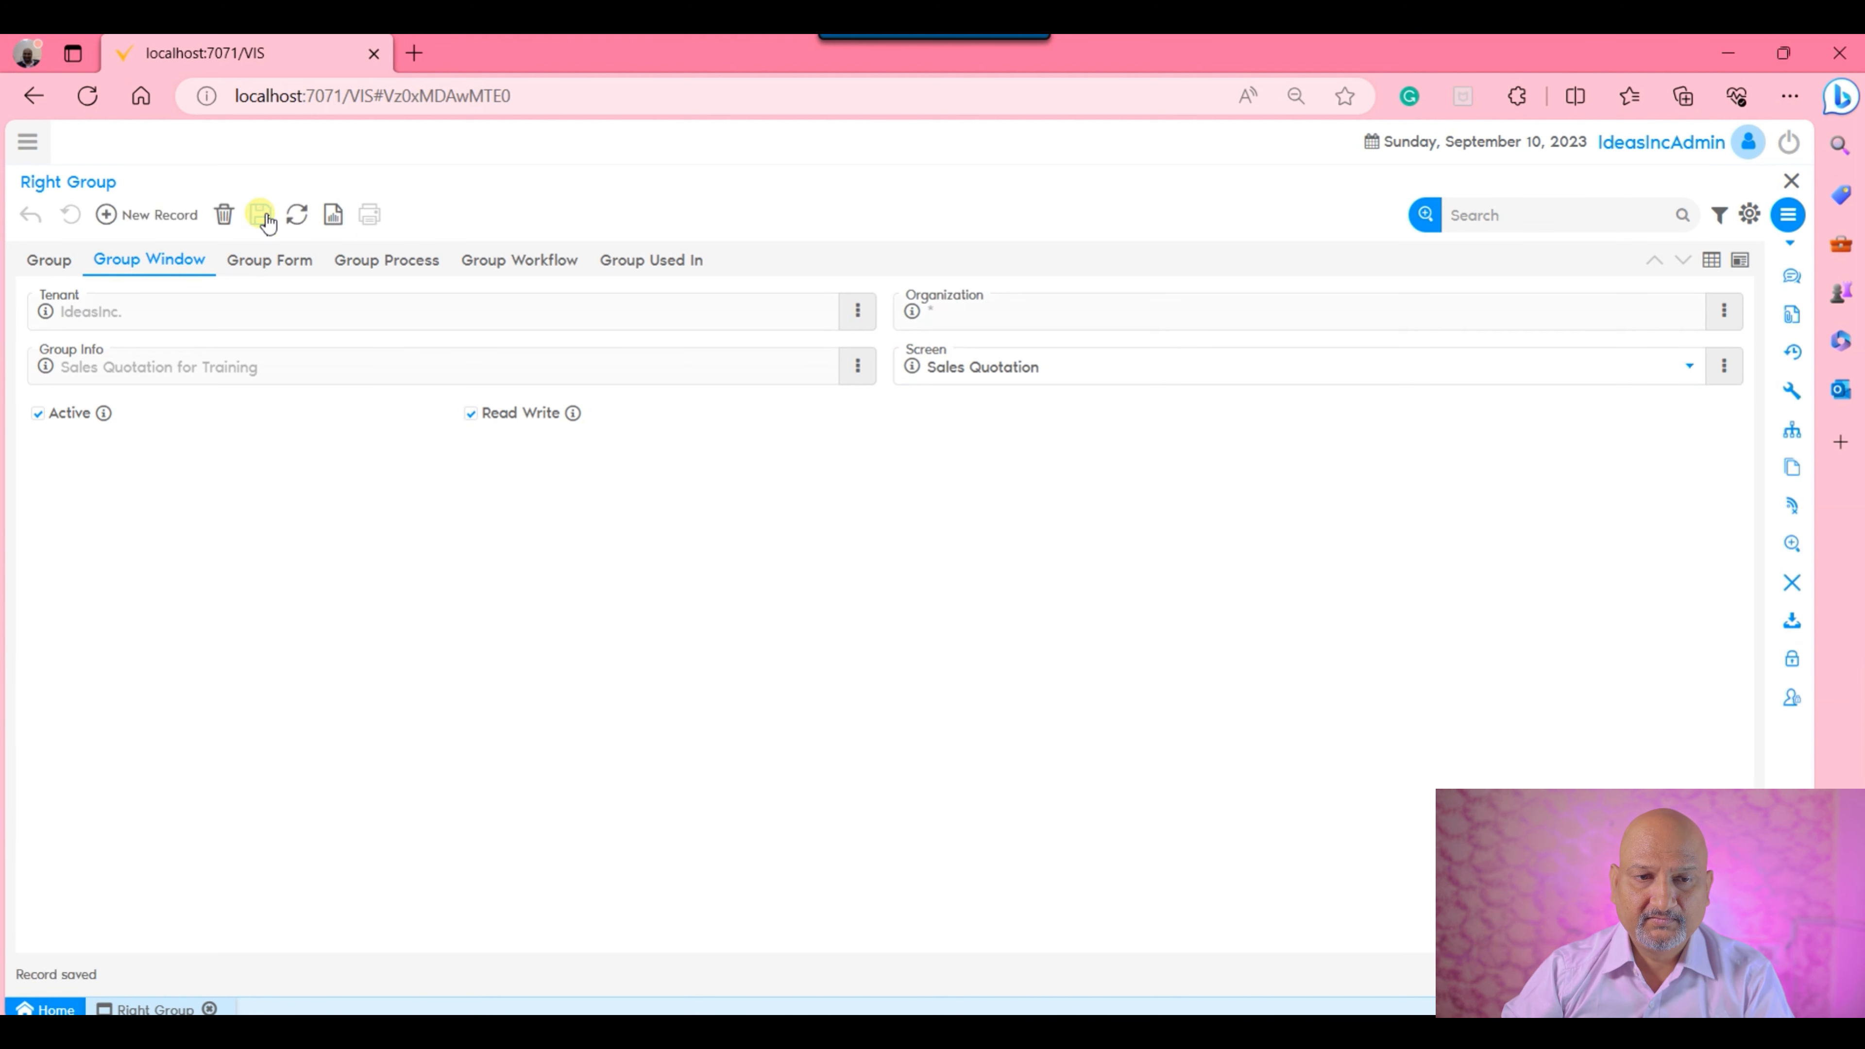
Review the forms, processes, workflows and window assigned to the Sales Quotation for Training group.
click(272, 261)
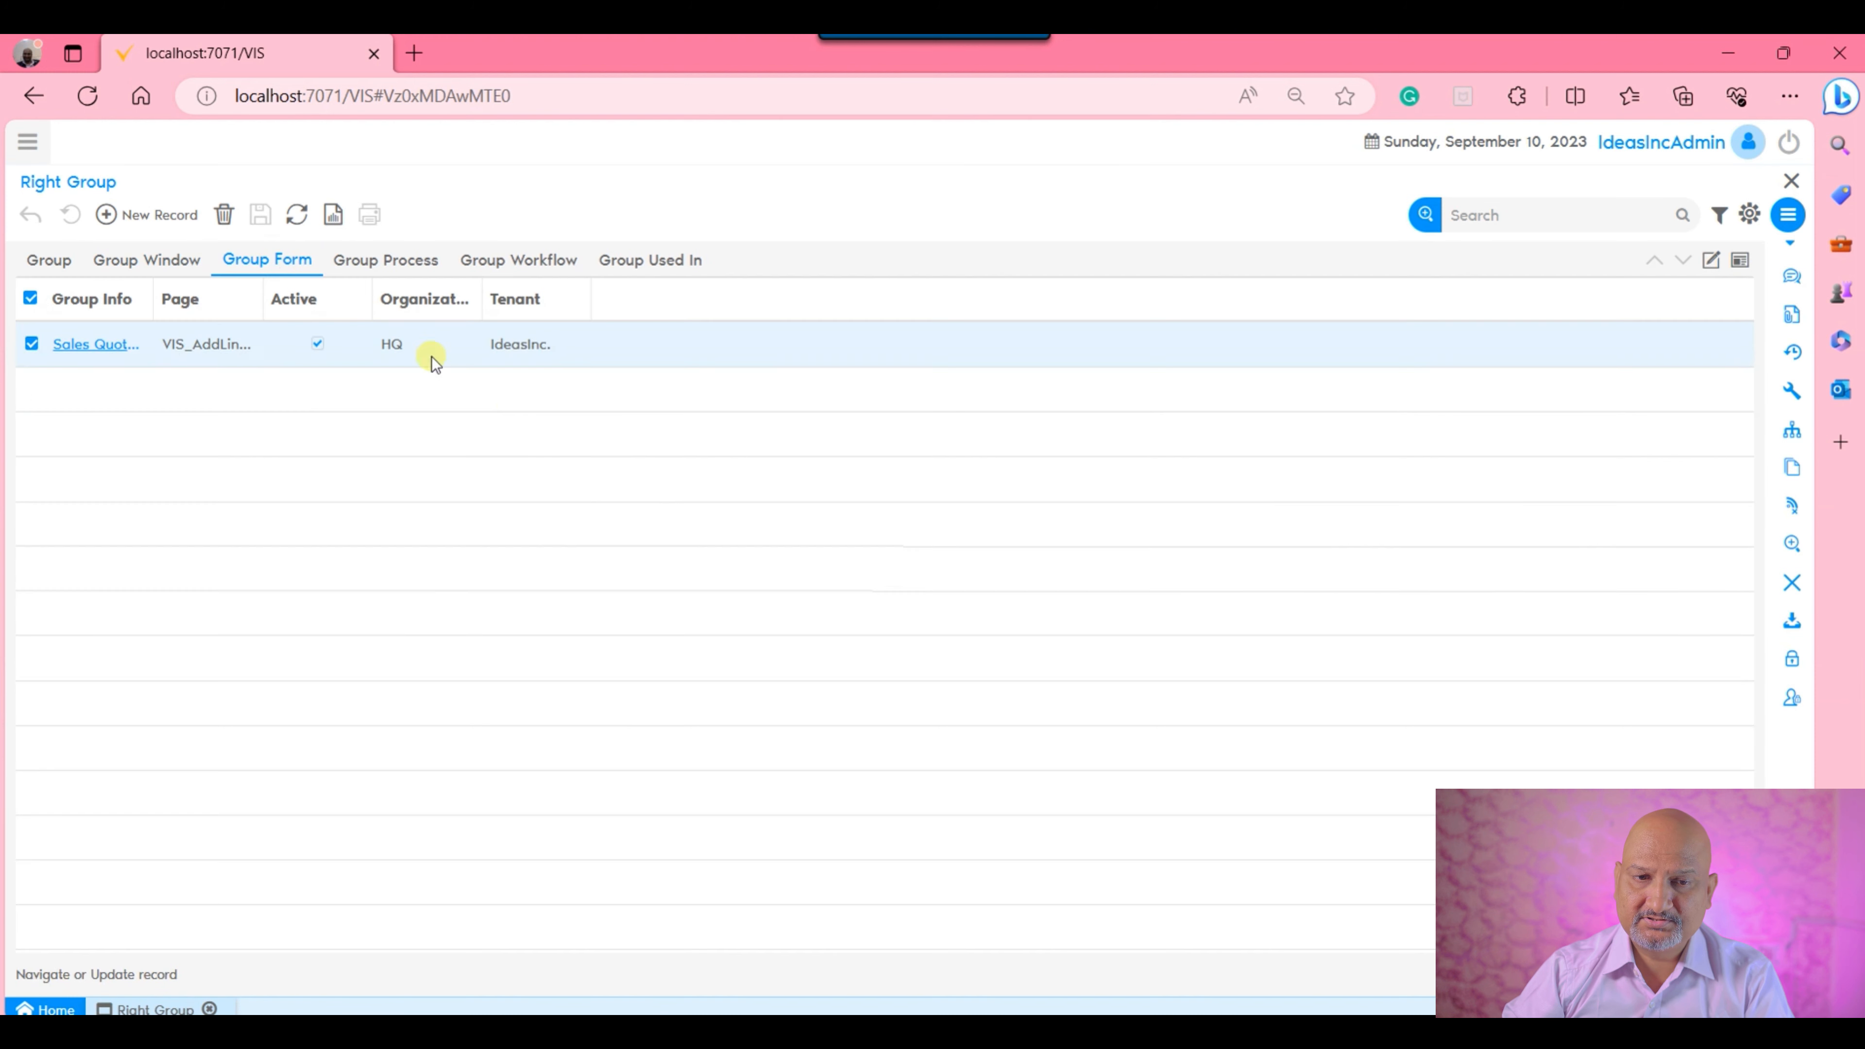
click(400, 263)
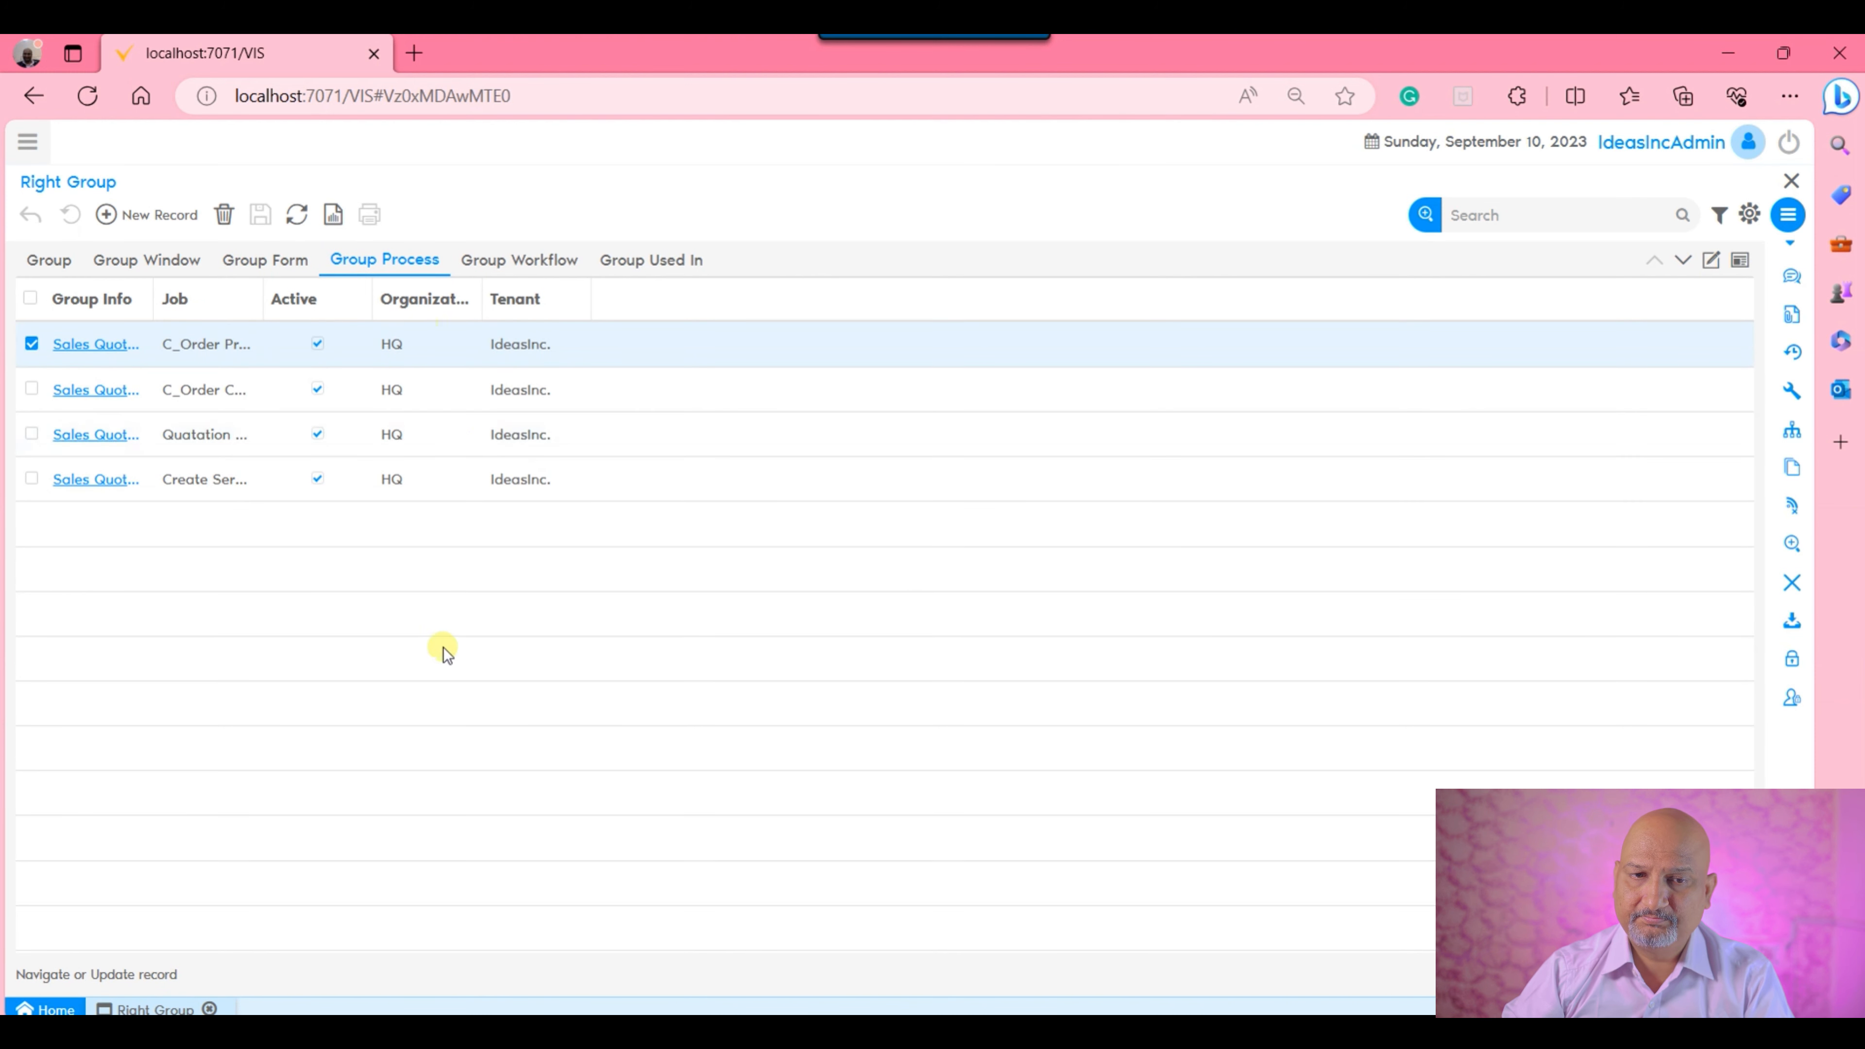
click(501, 260)
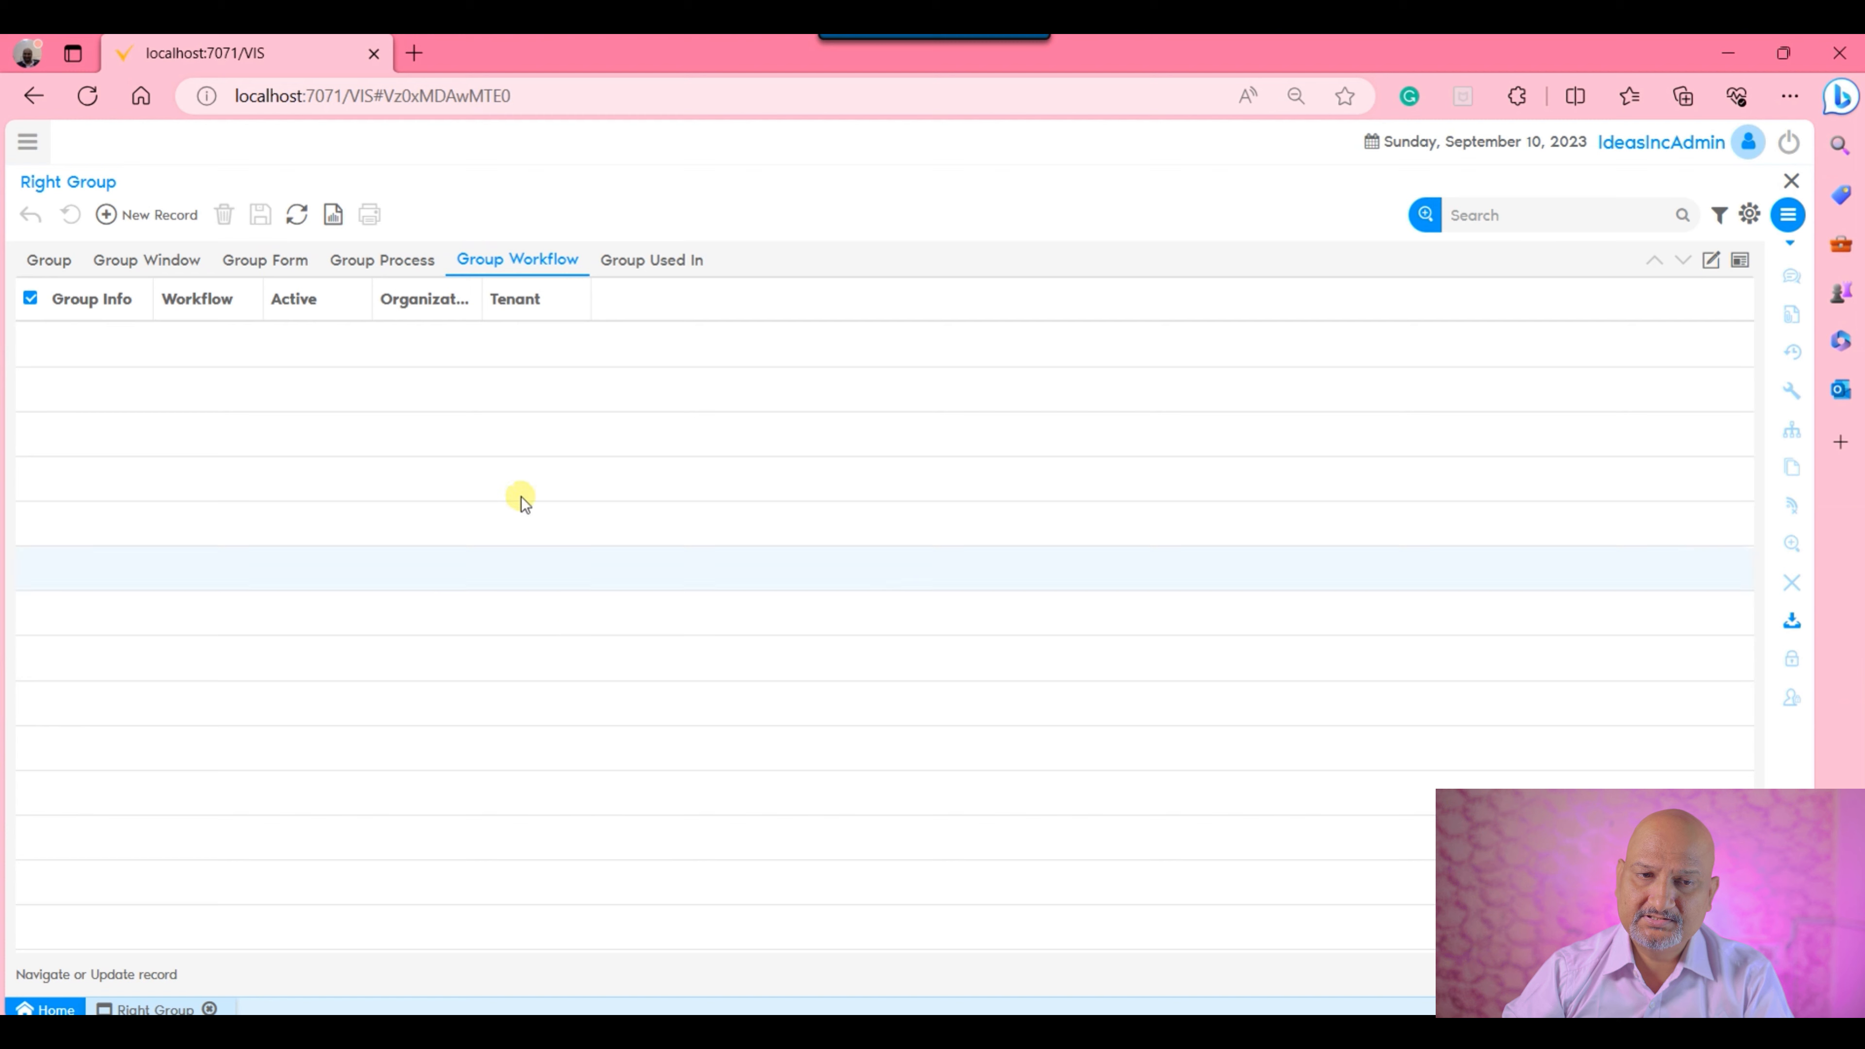
click(121, 261)
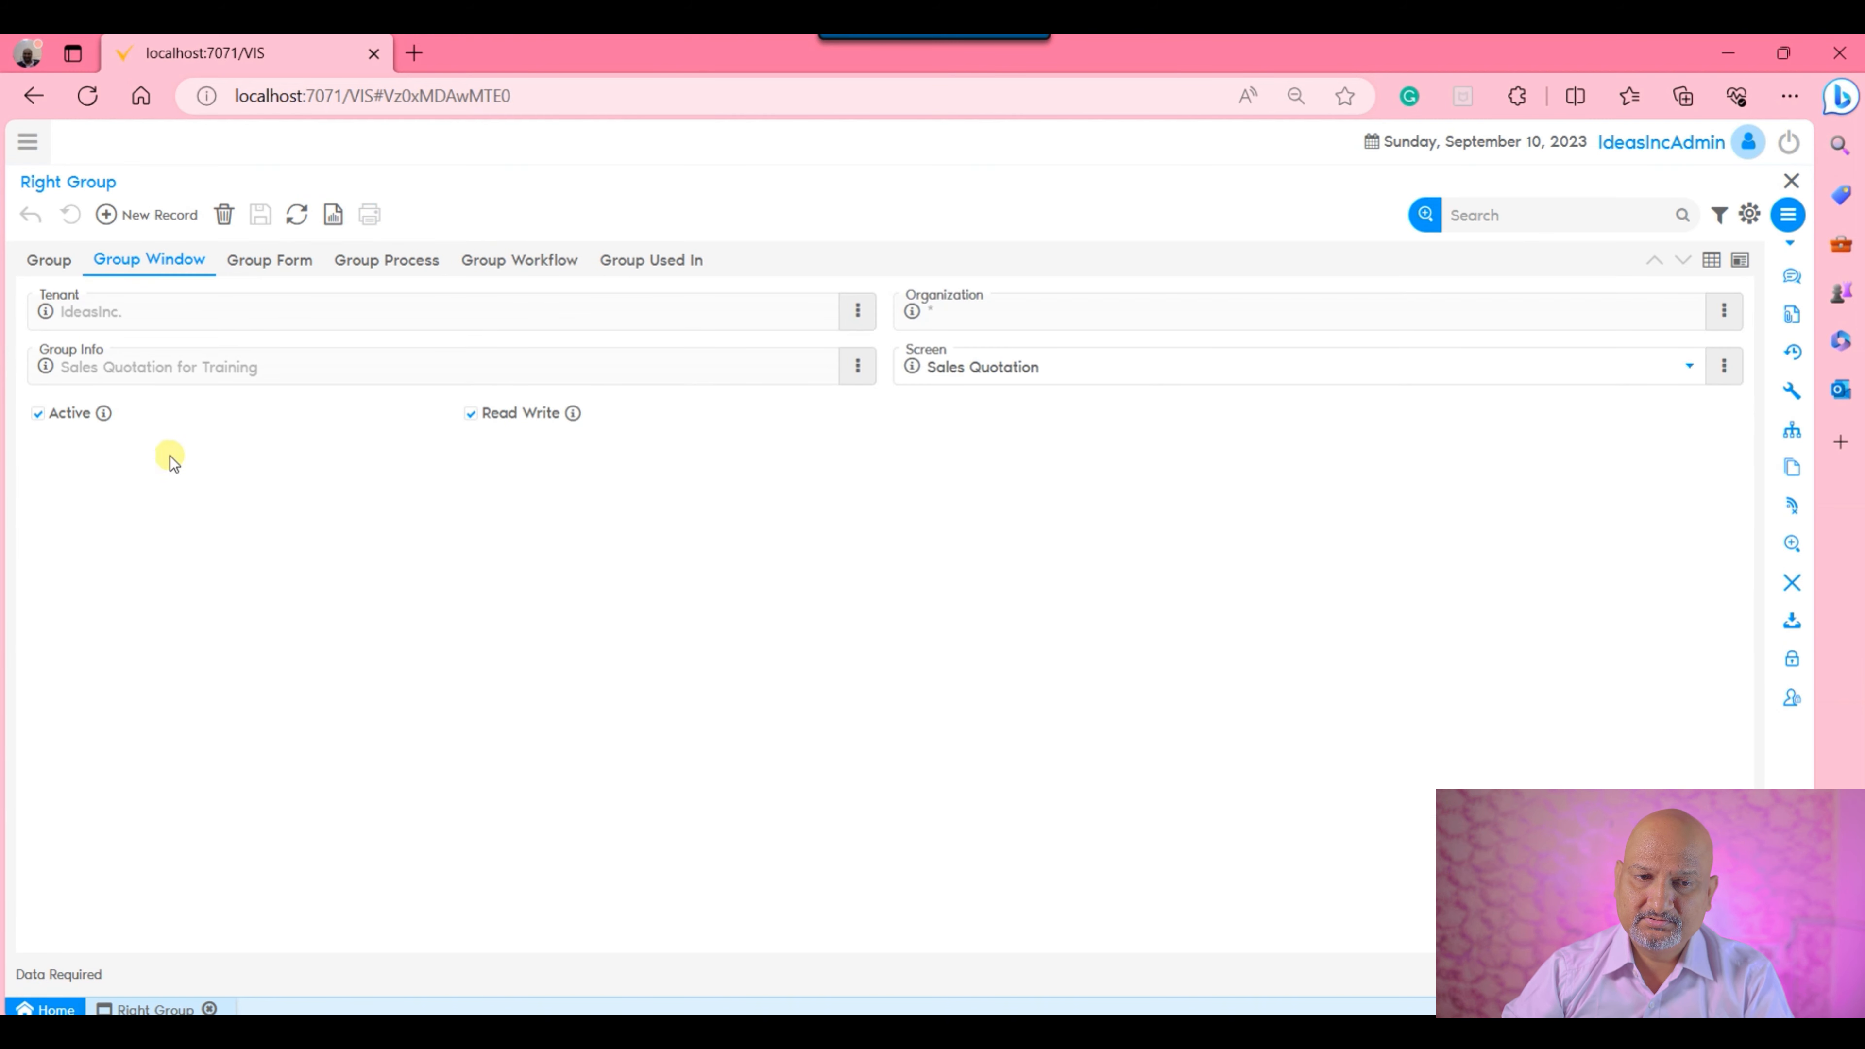
click(54, 261)
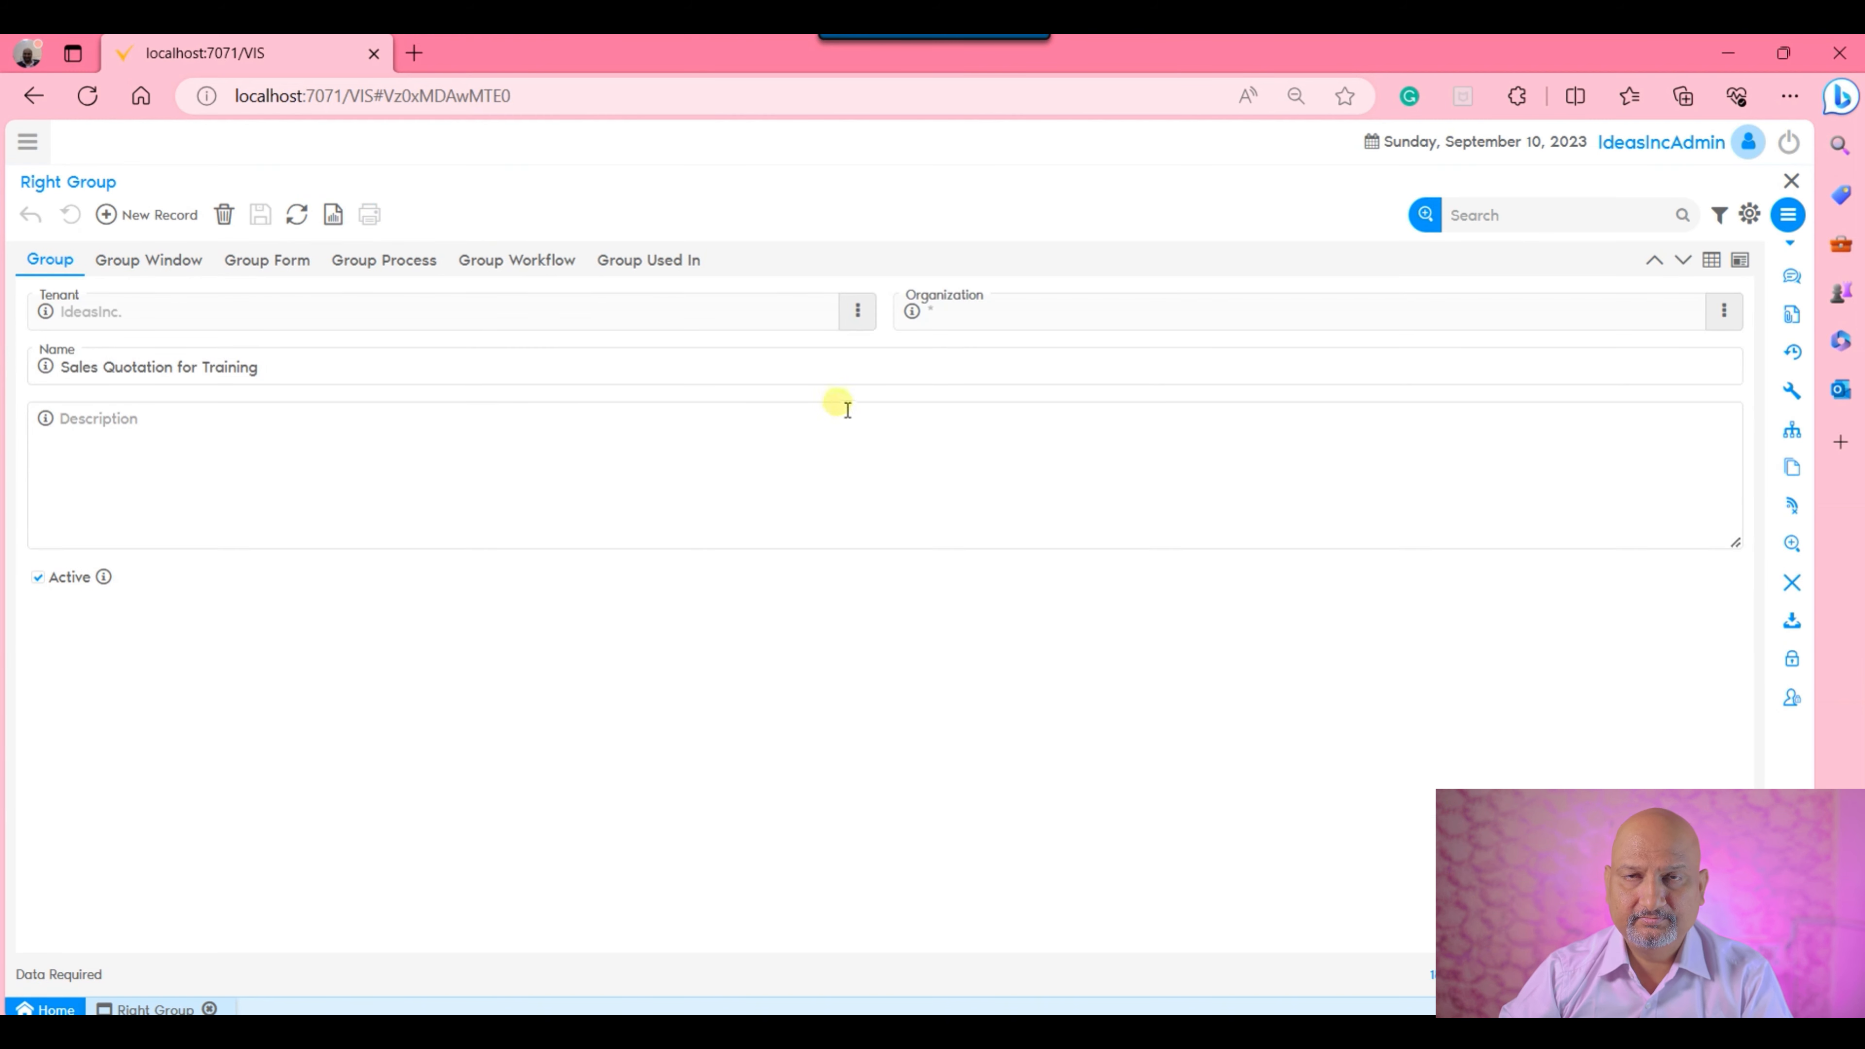
click(156, 263)
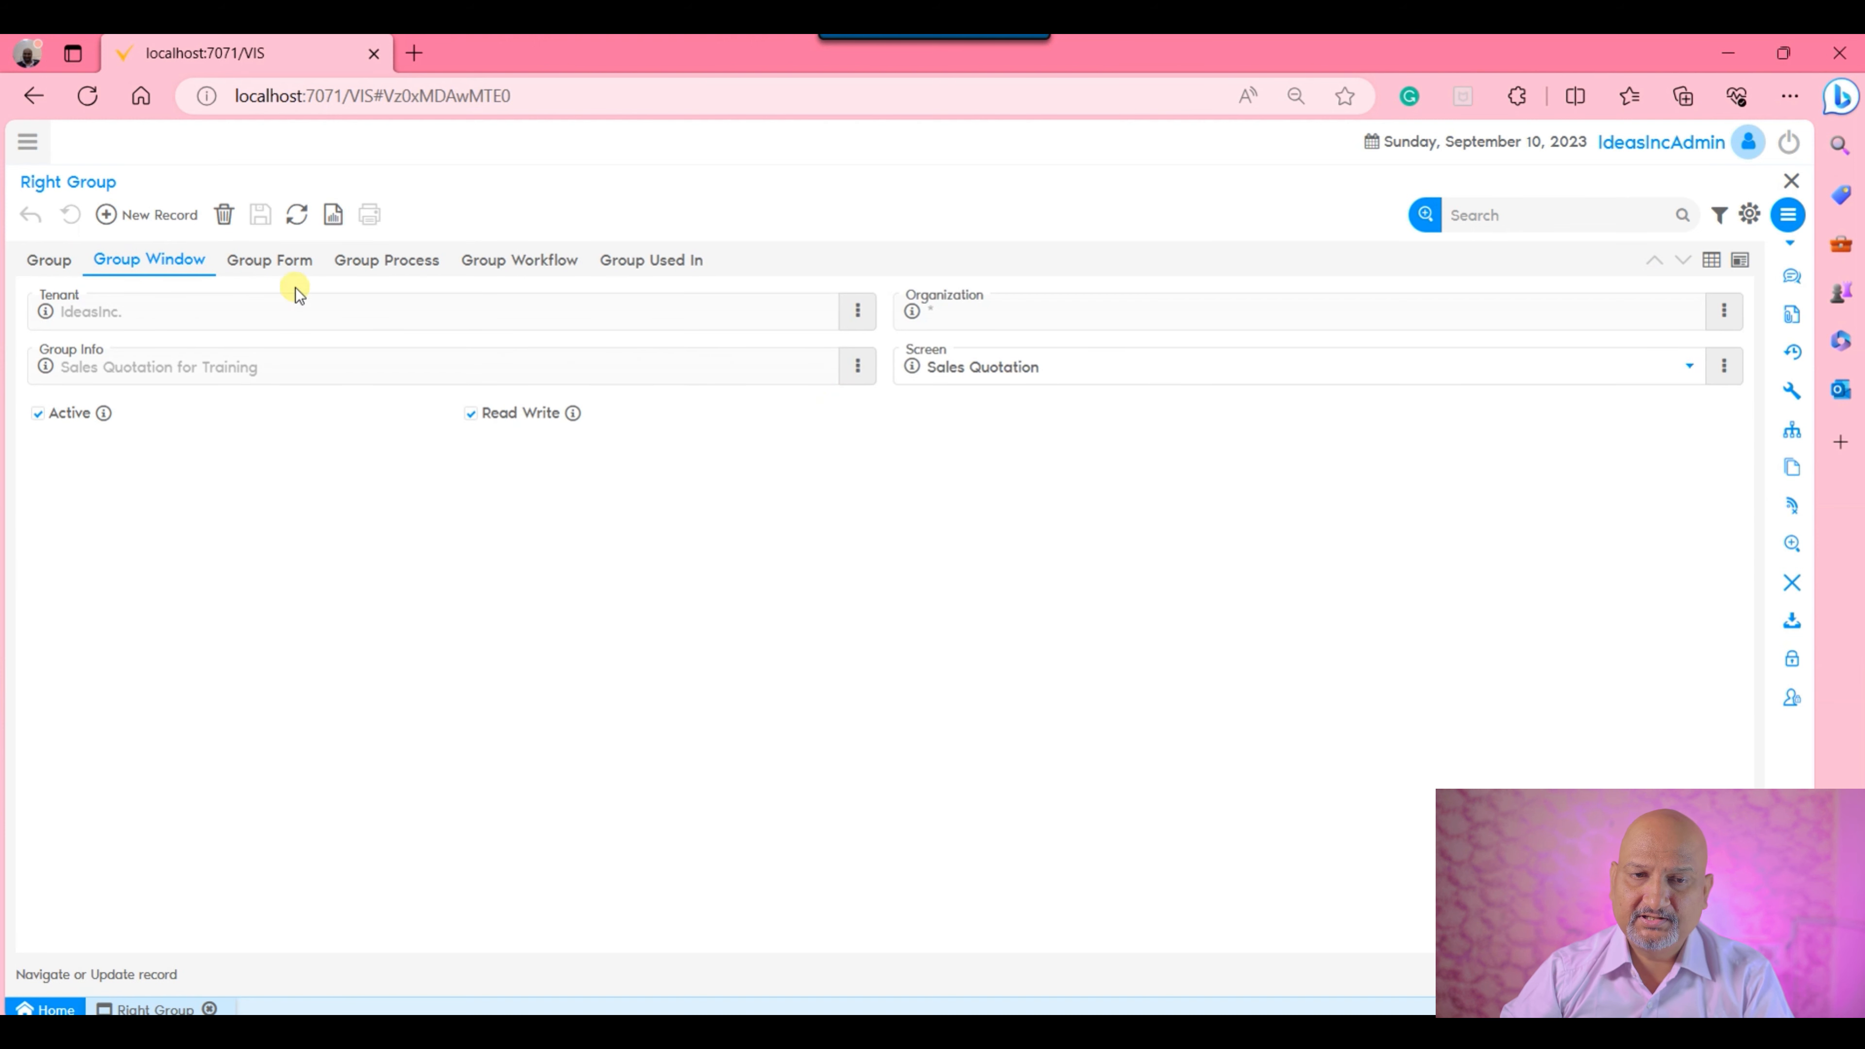
click(60, 263)
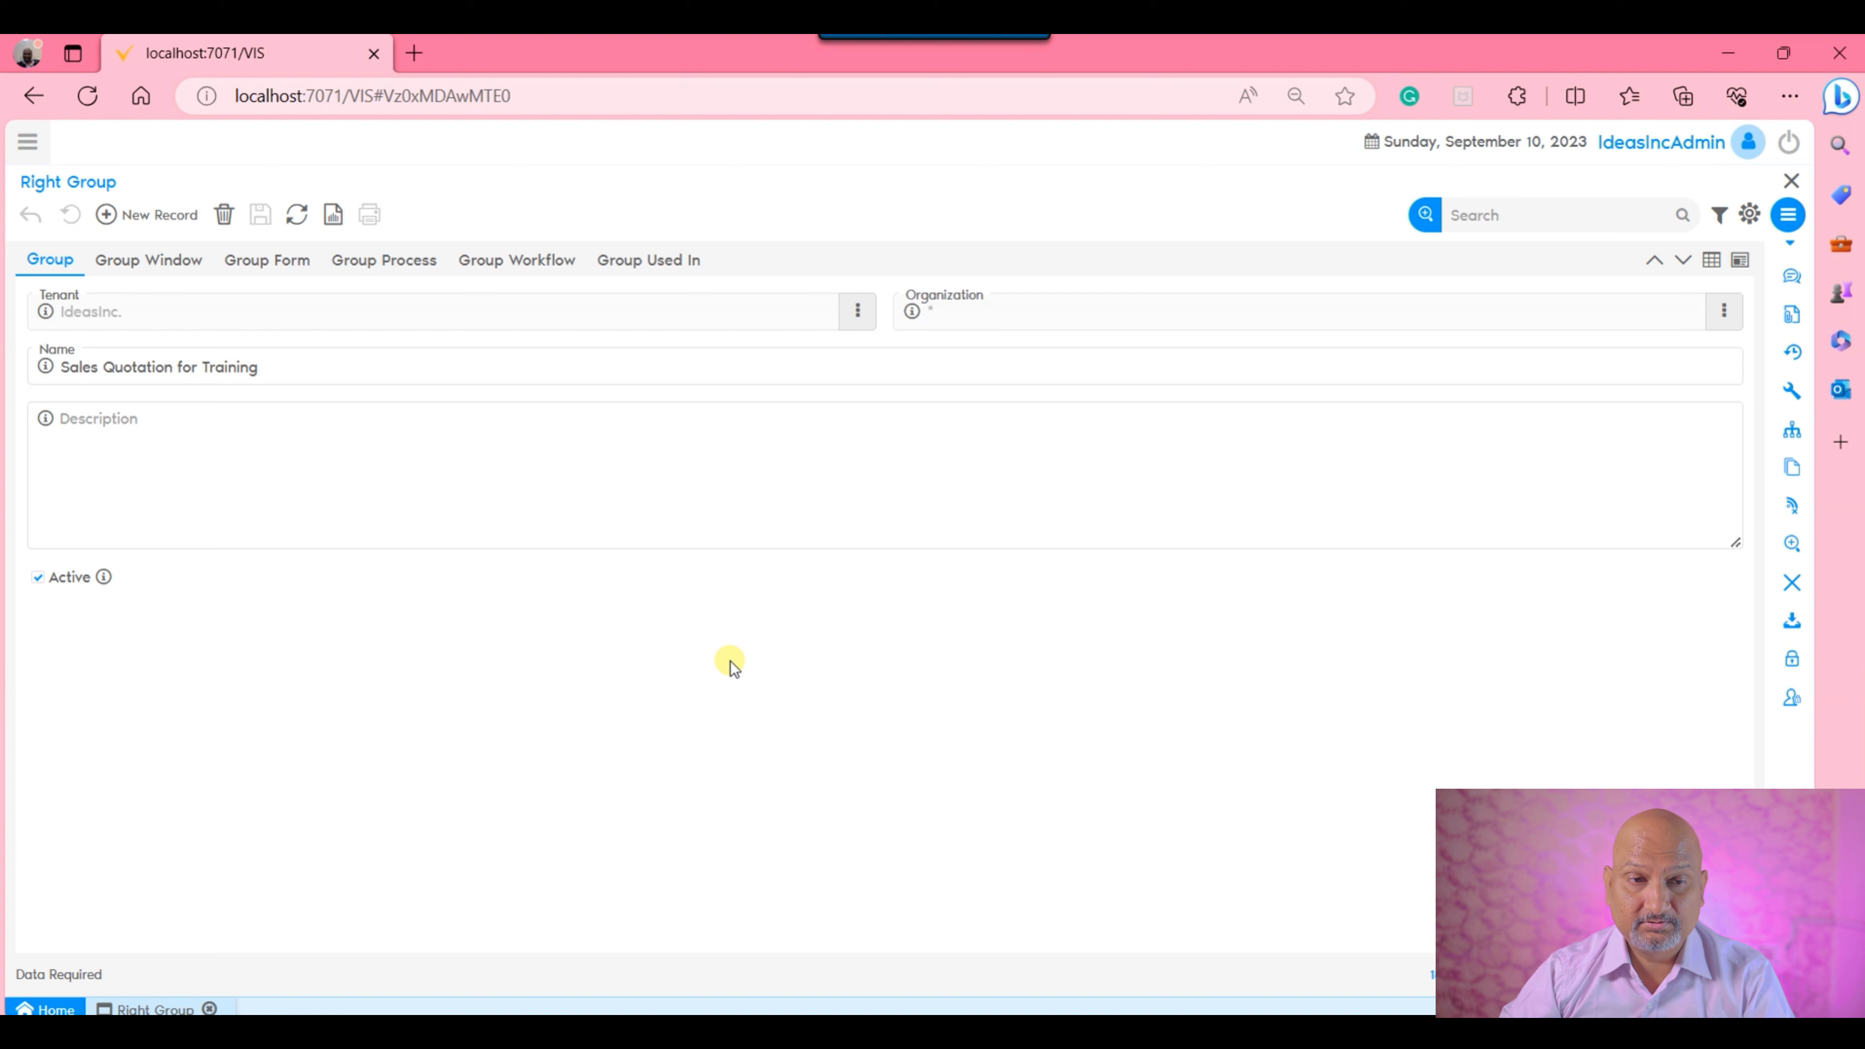
Find and open the Rights Configurator.
click(25, 141)
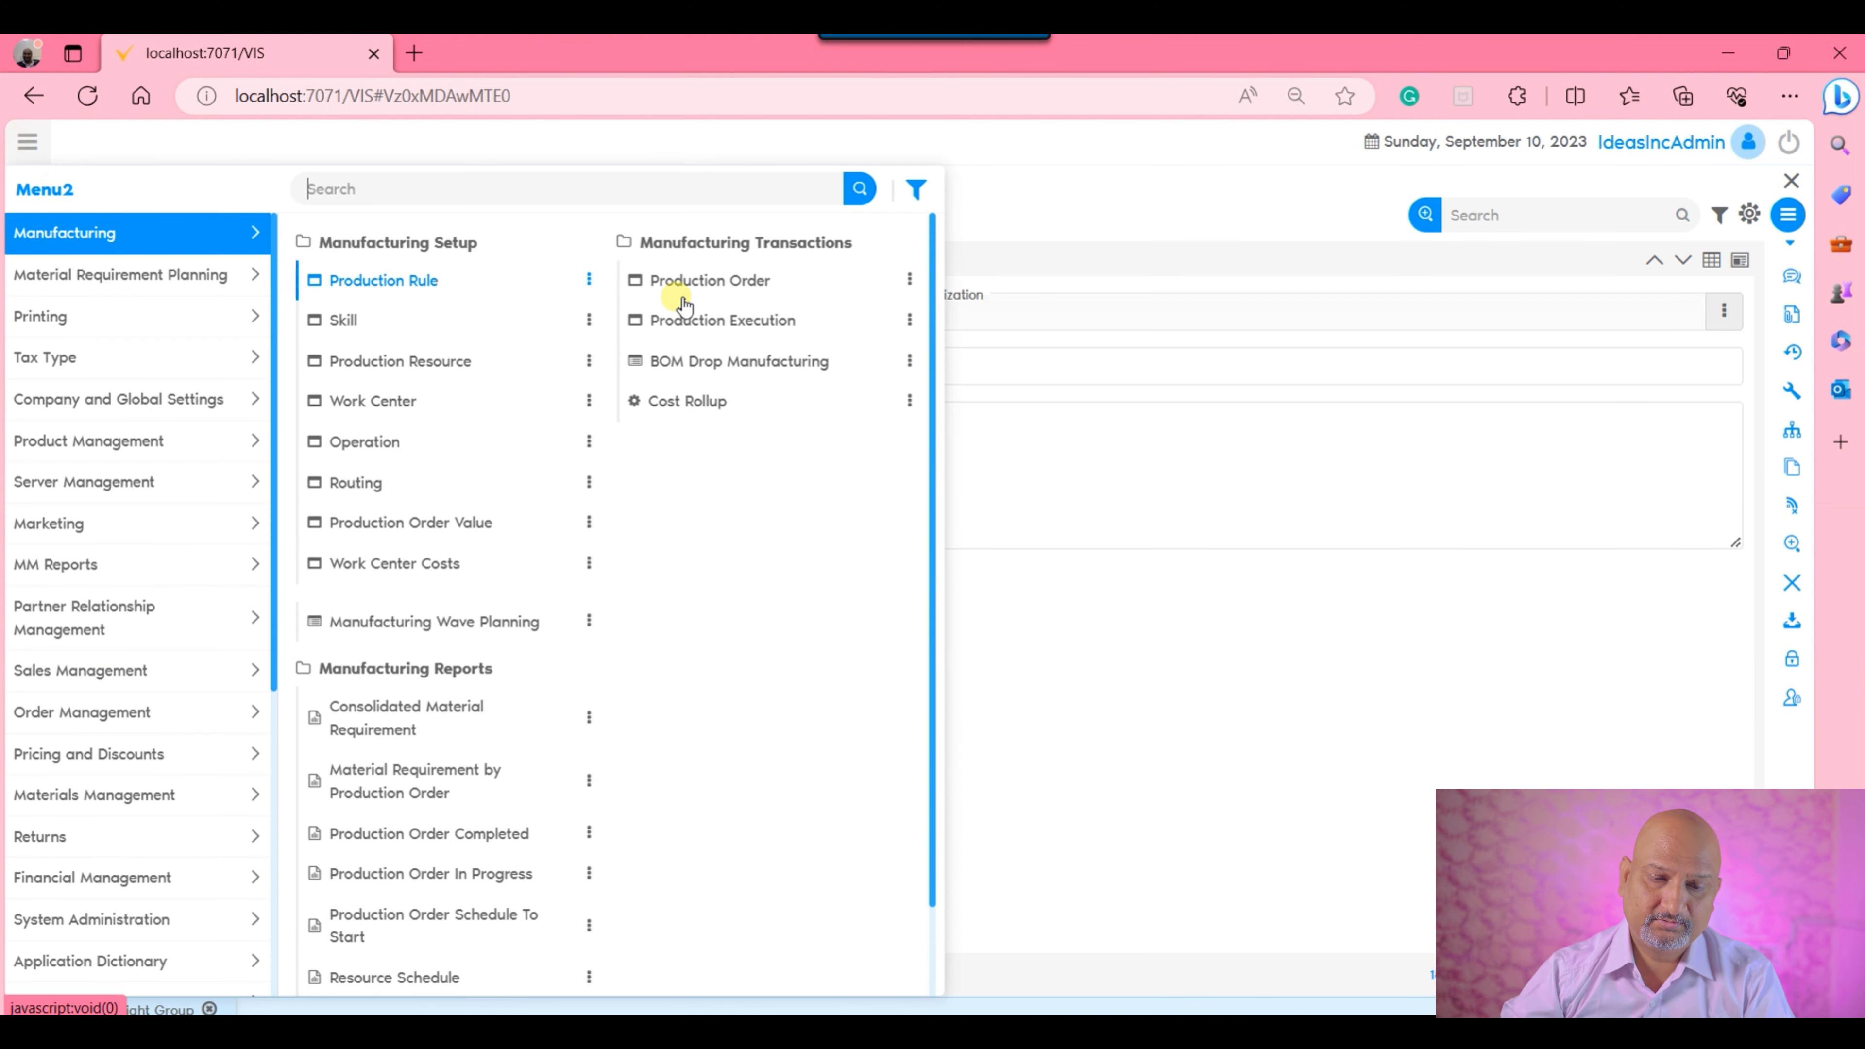
text(Role)
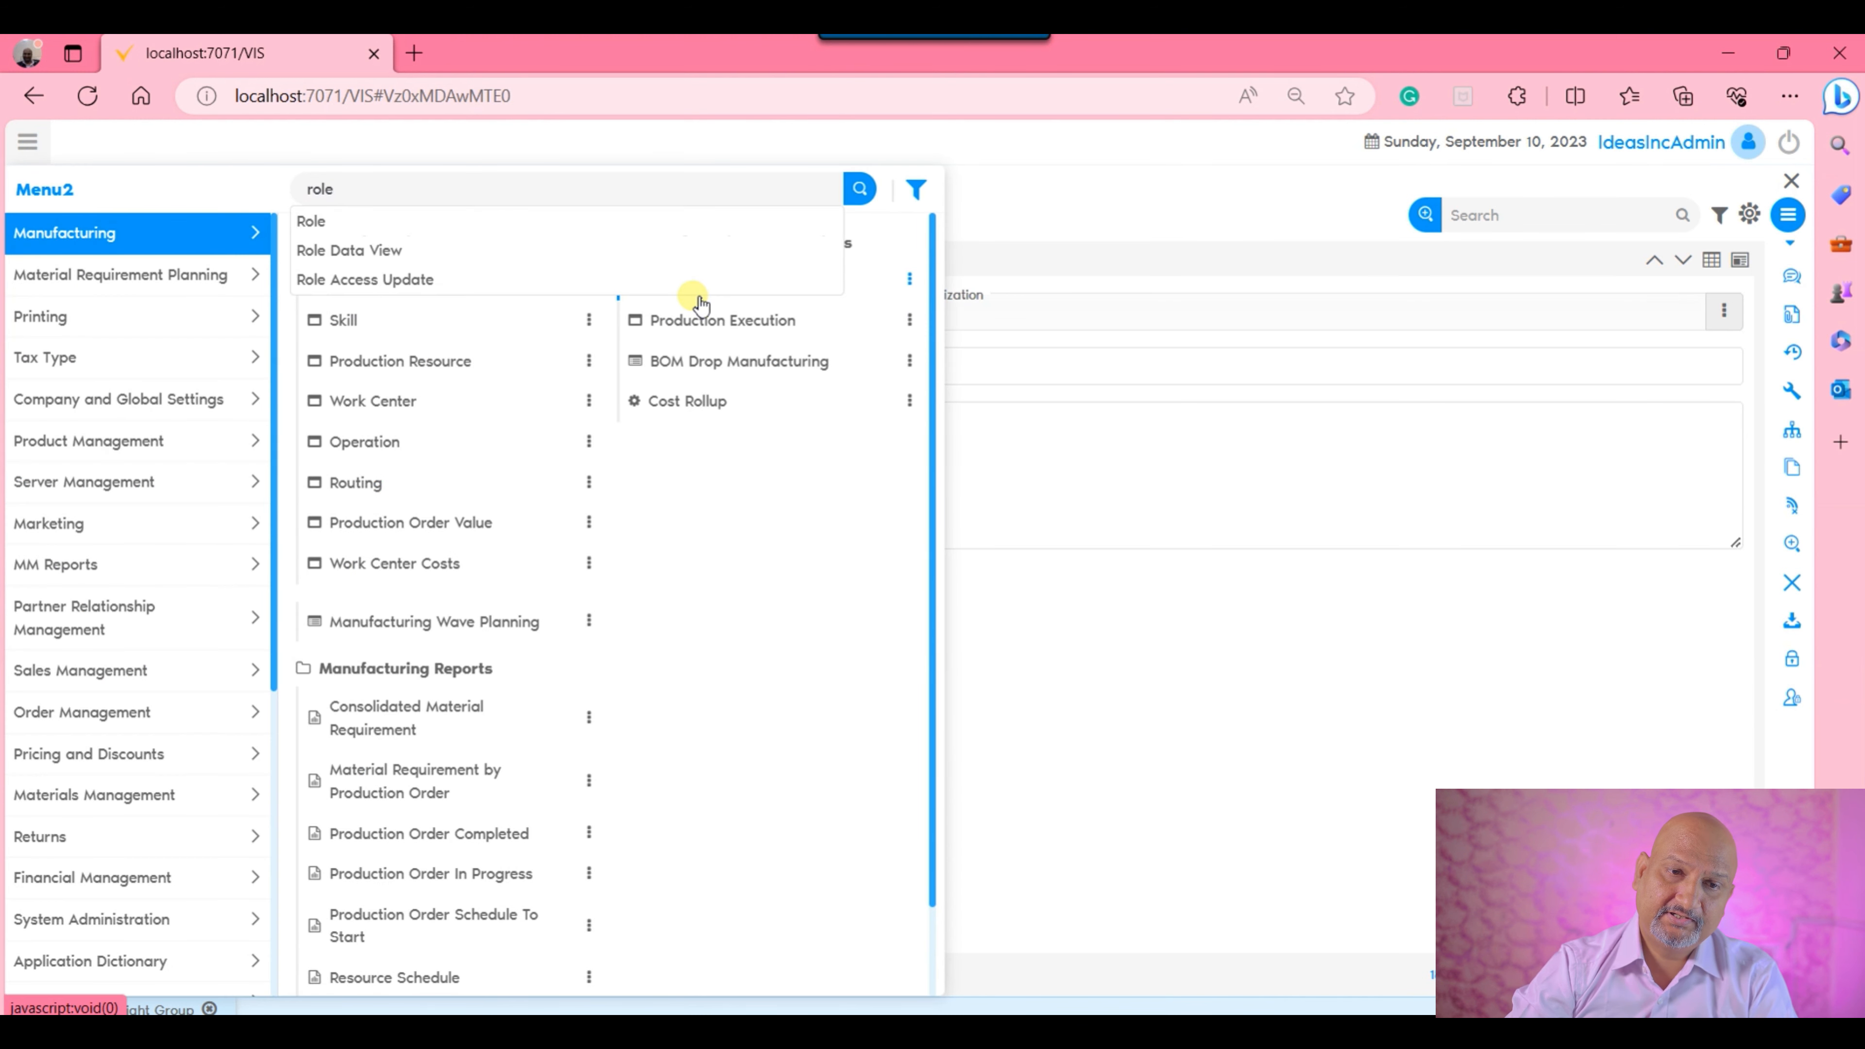
key(Up)
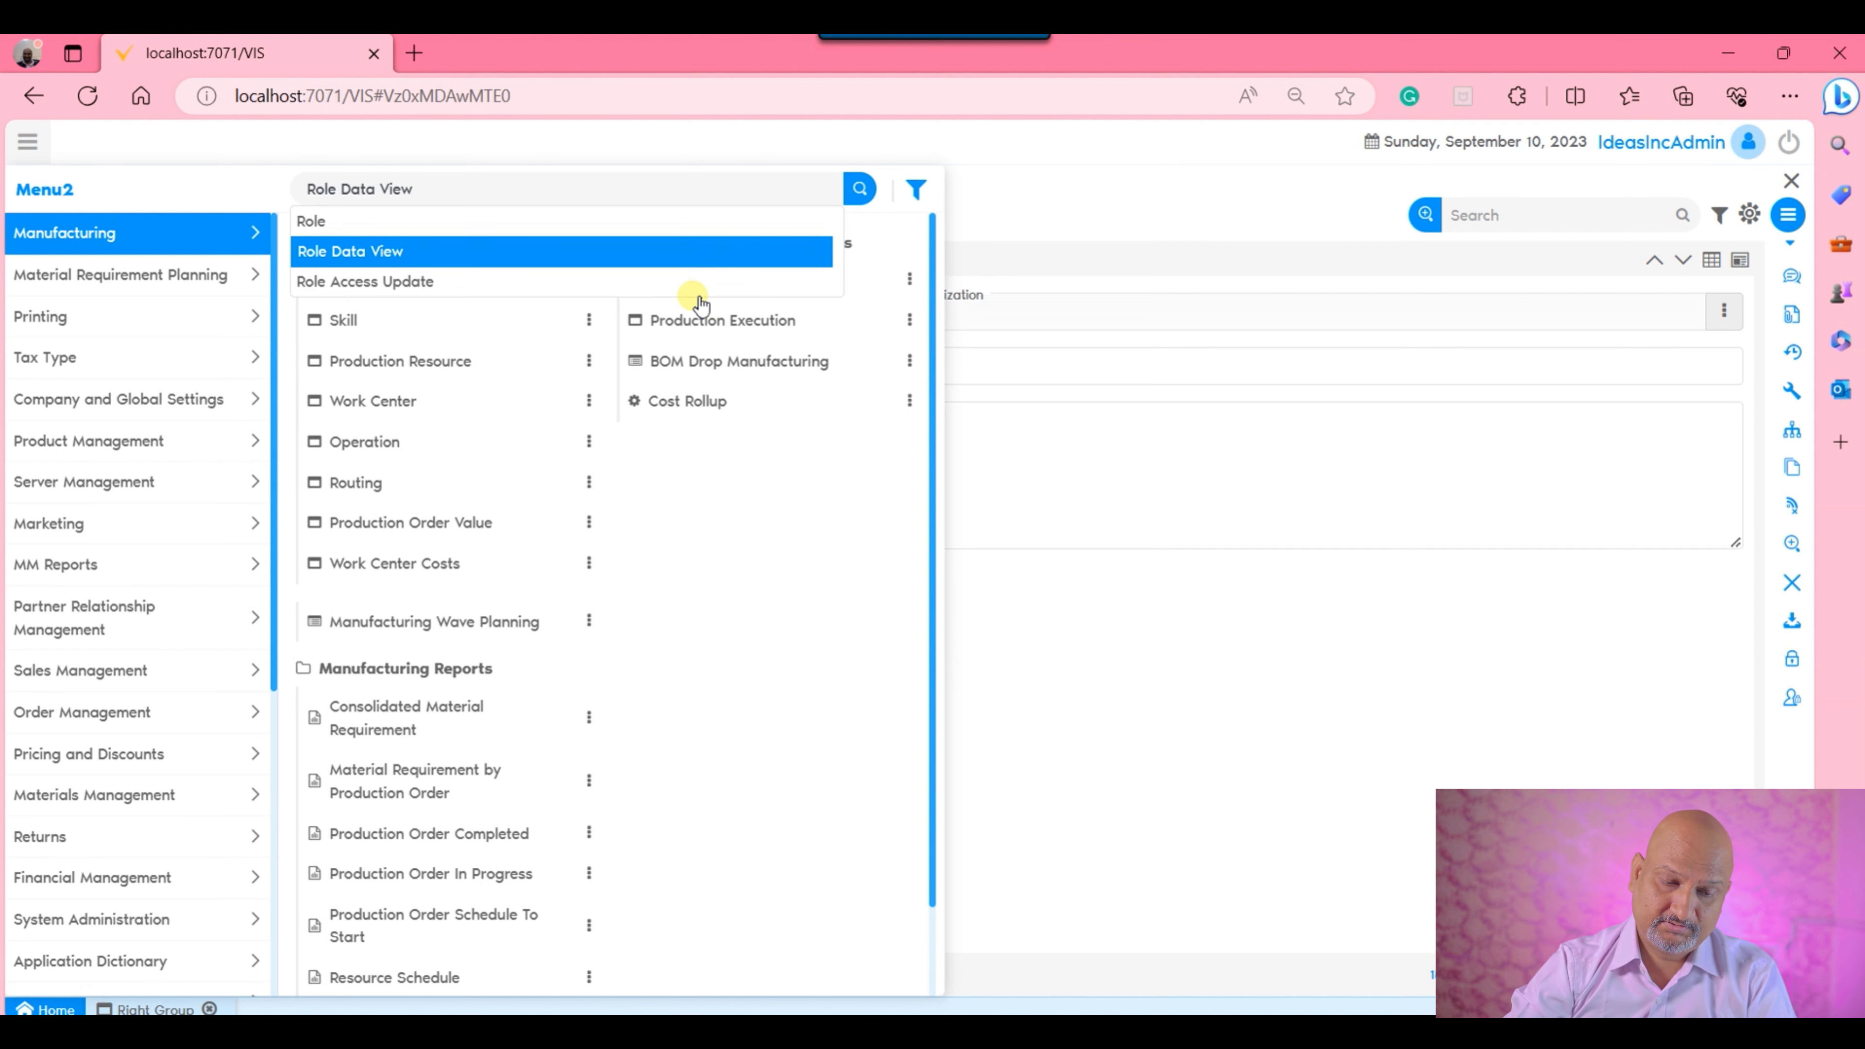
key(ctrl+a)
text(right)
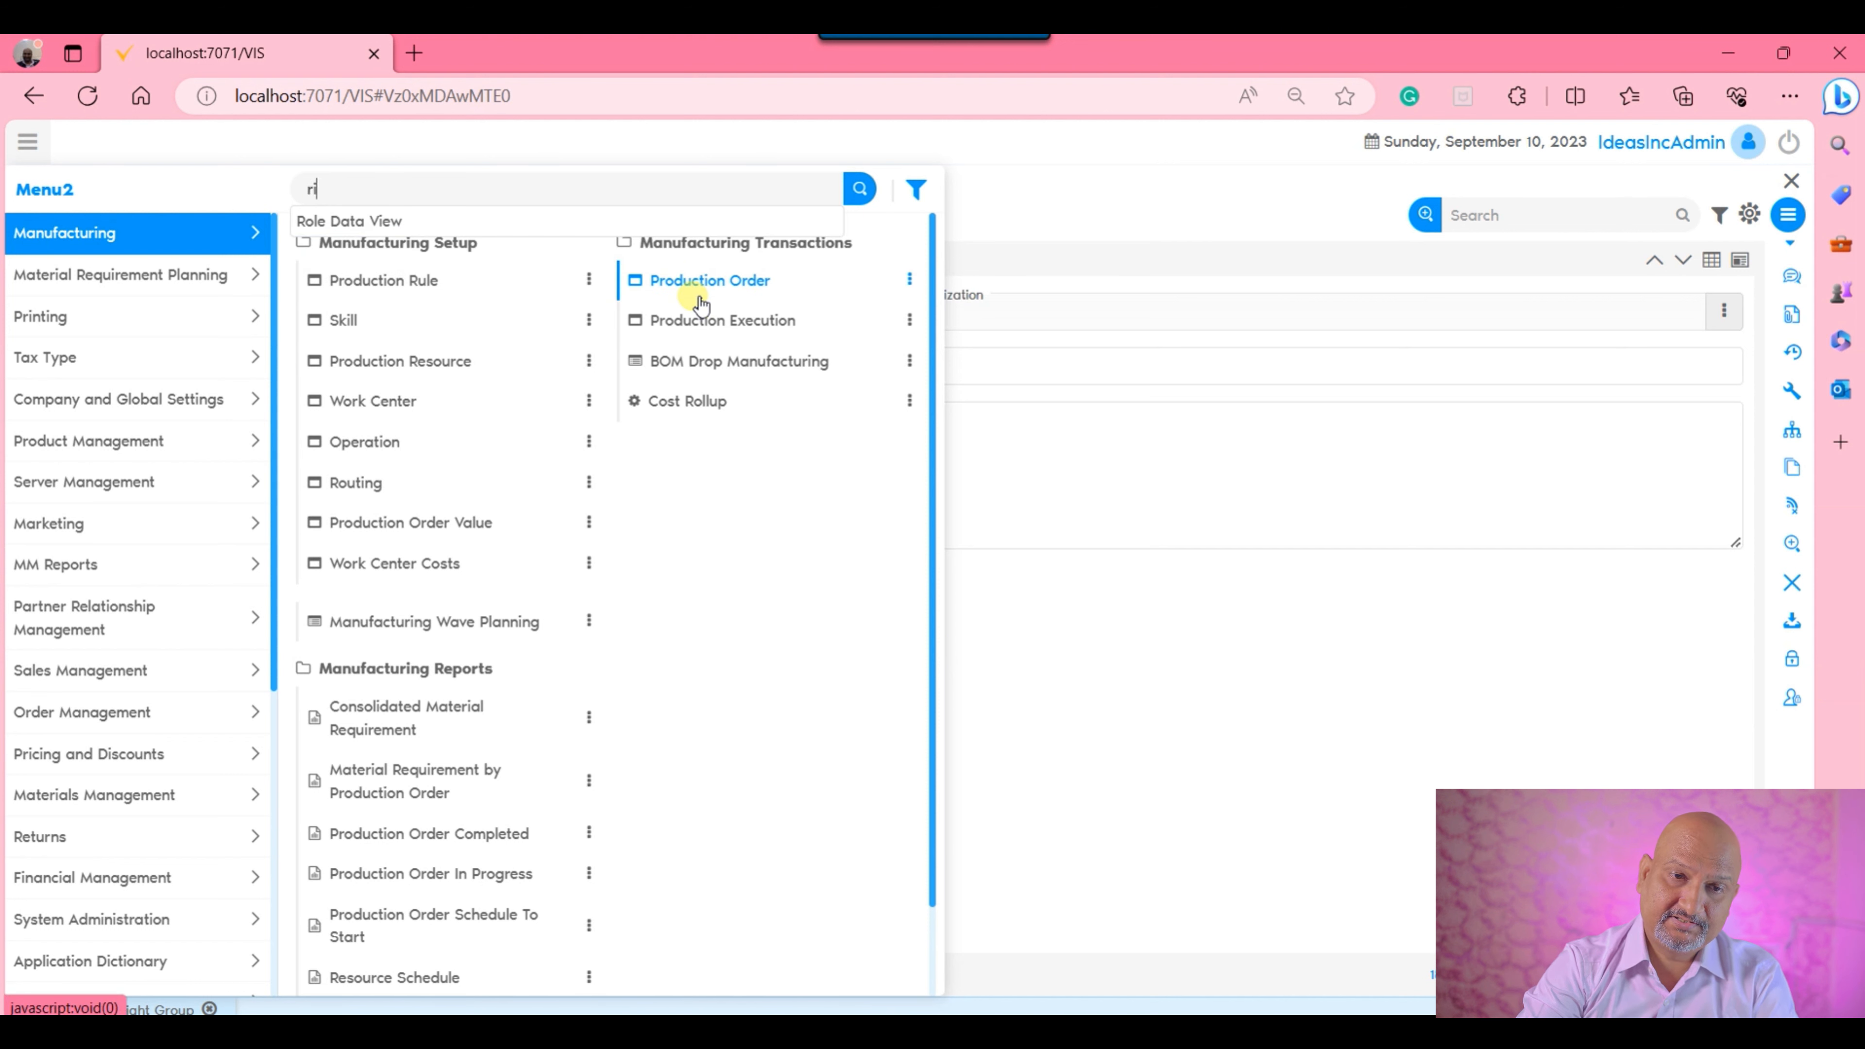
key(Down)
key(Down)
key(Return)
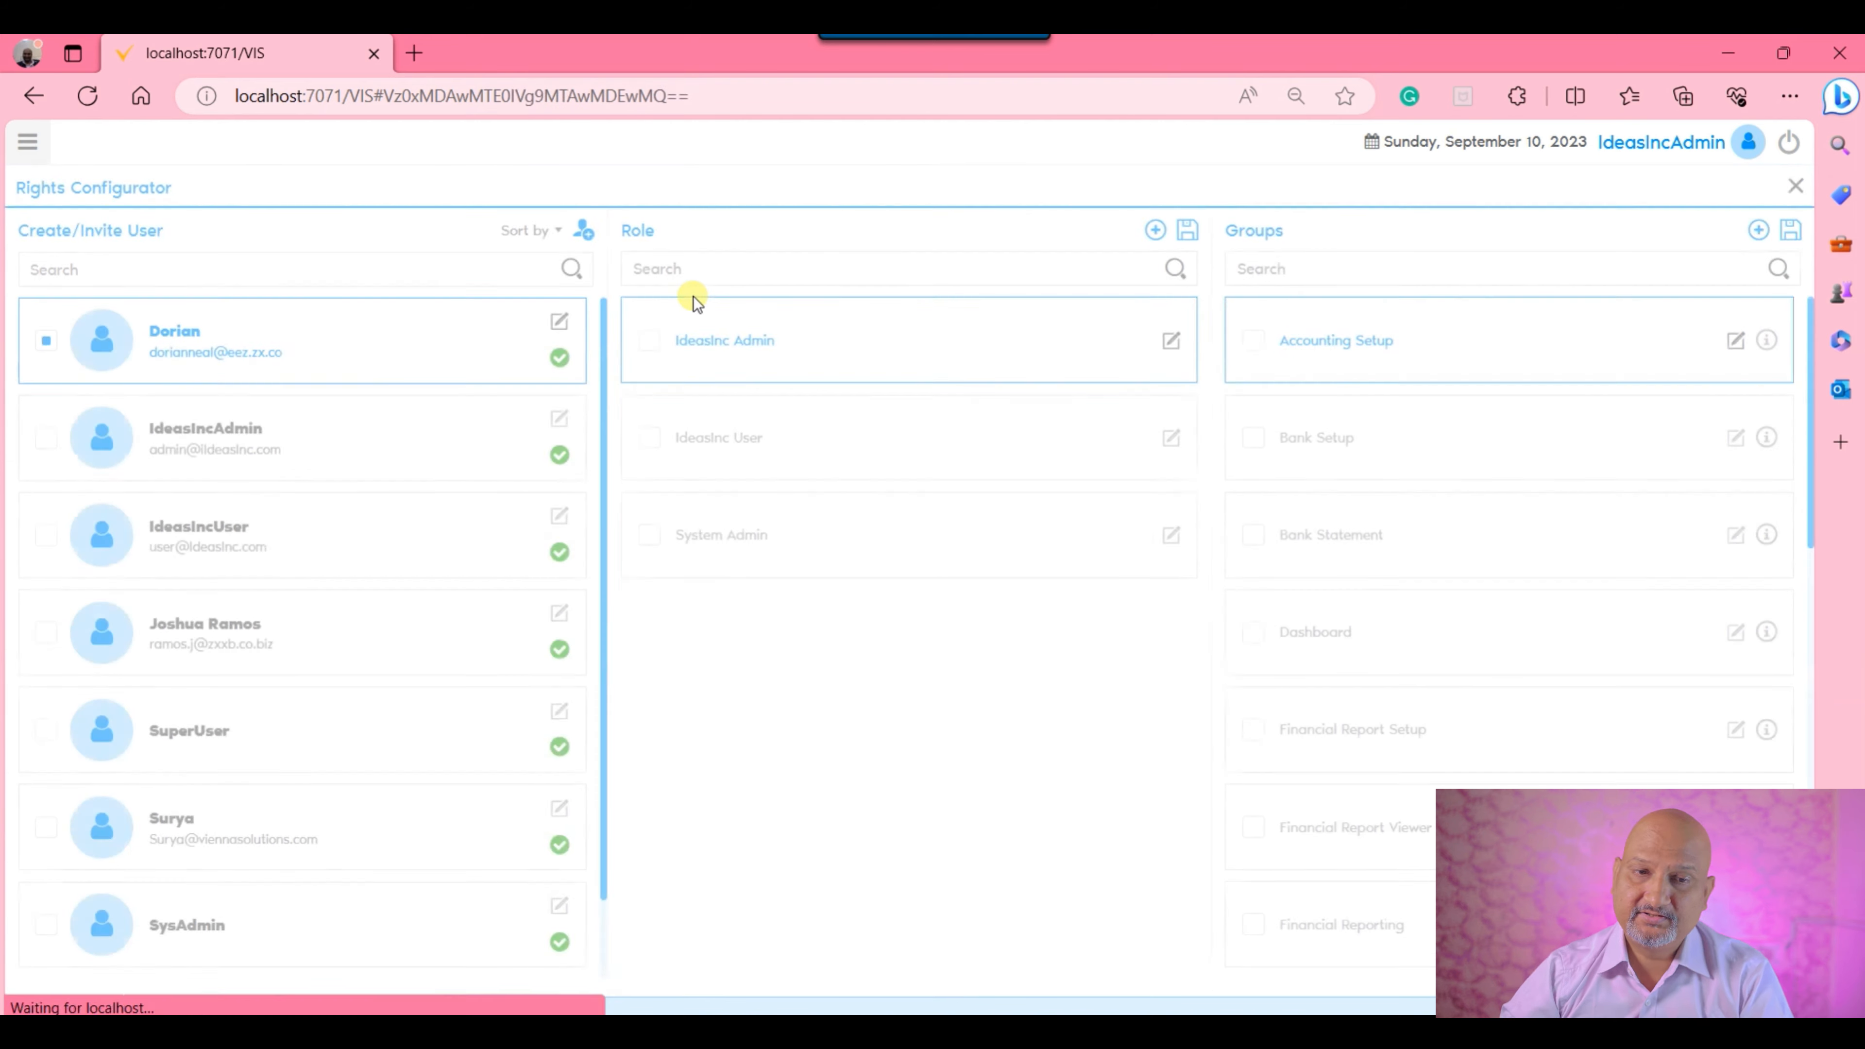
View the Right Group window reached by adding a group in the Rights Configurator, and close it.
mouse_move(885, 55)
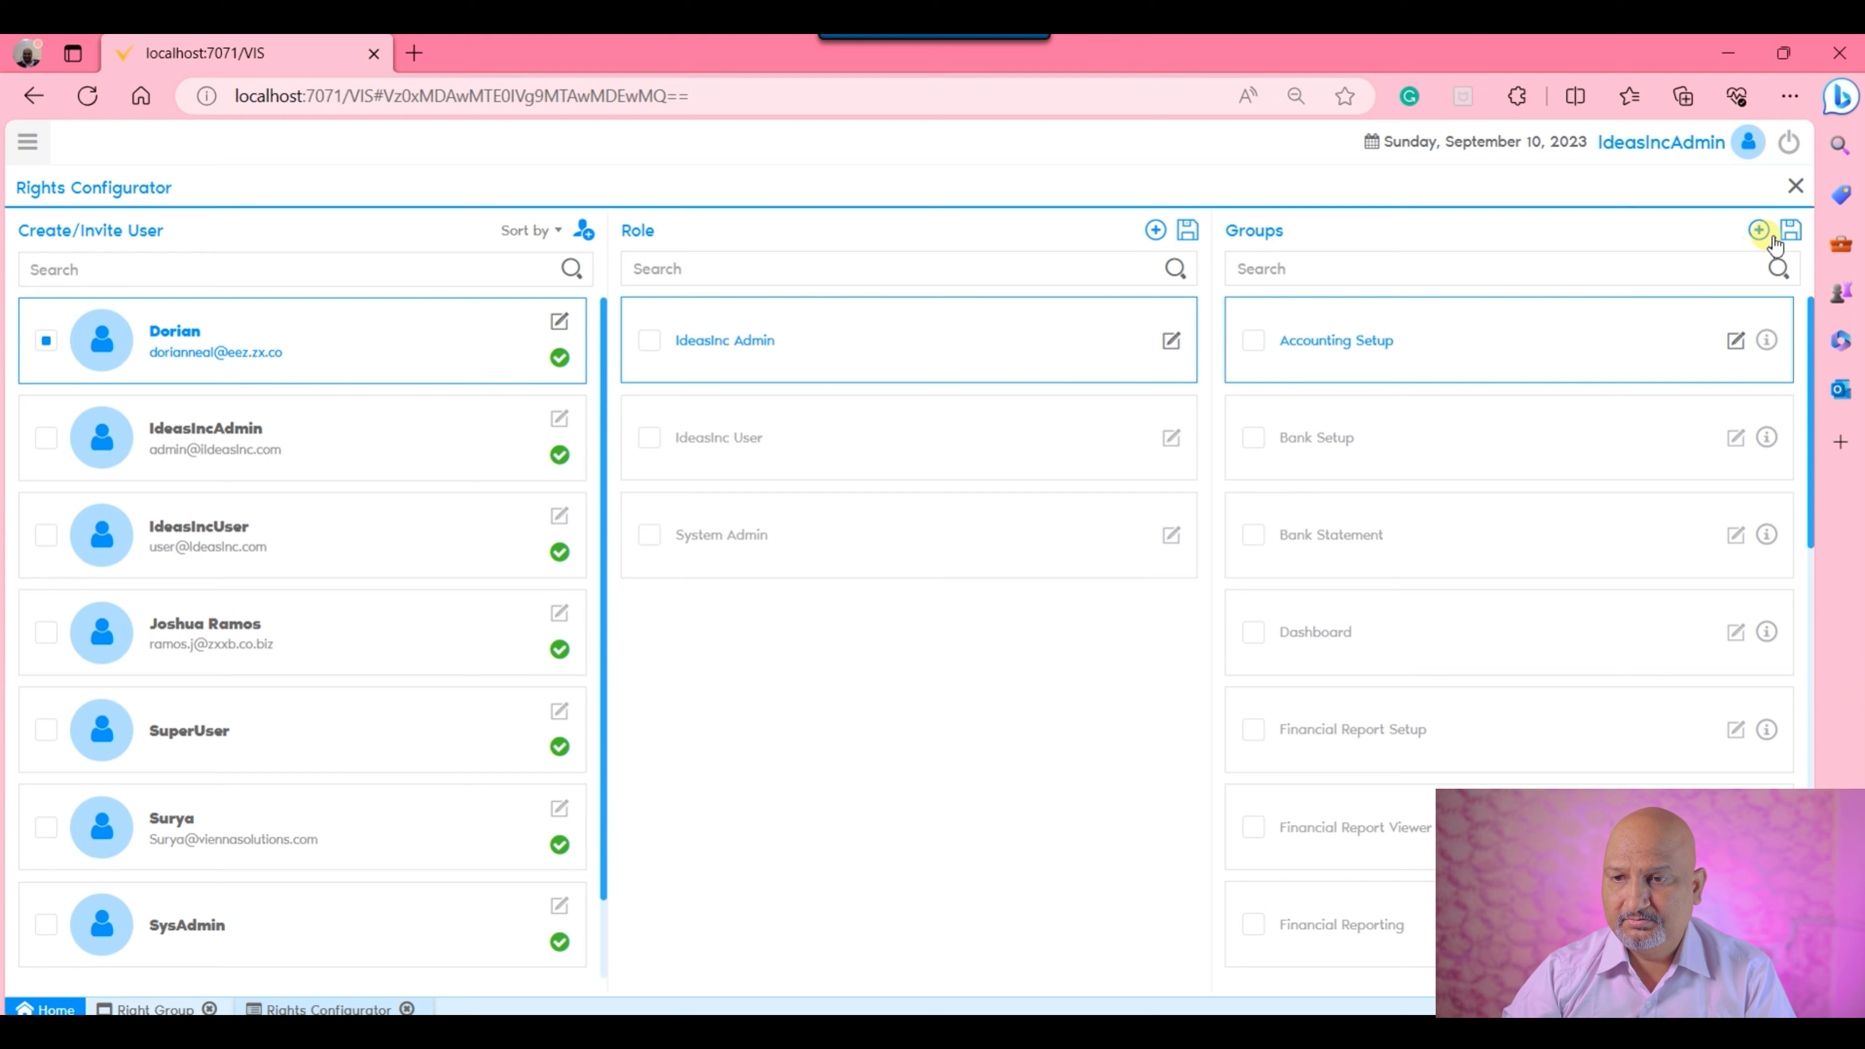
click(1759, 230)
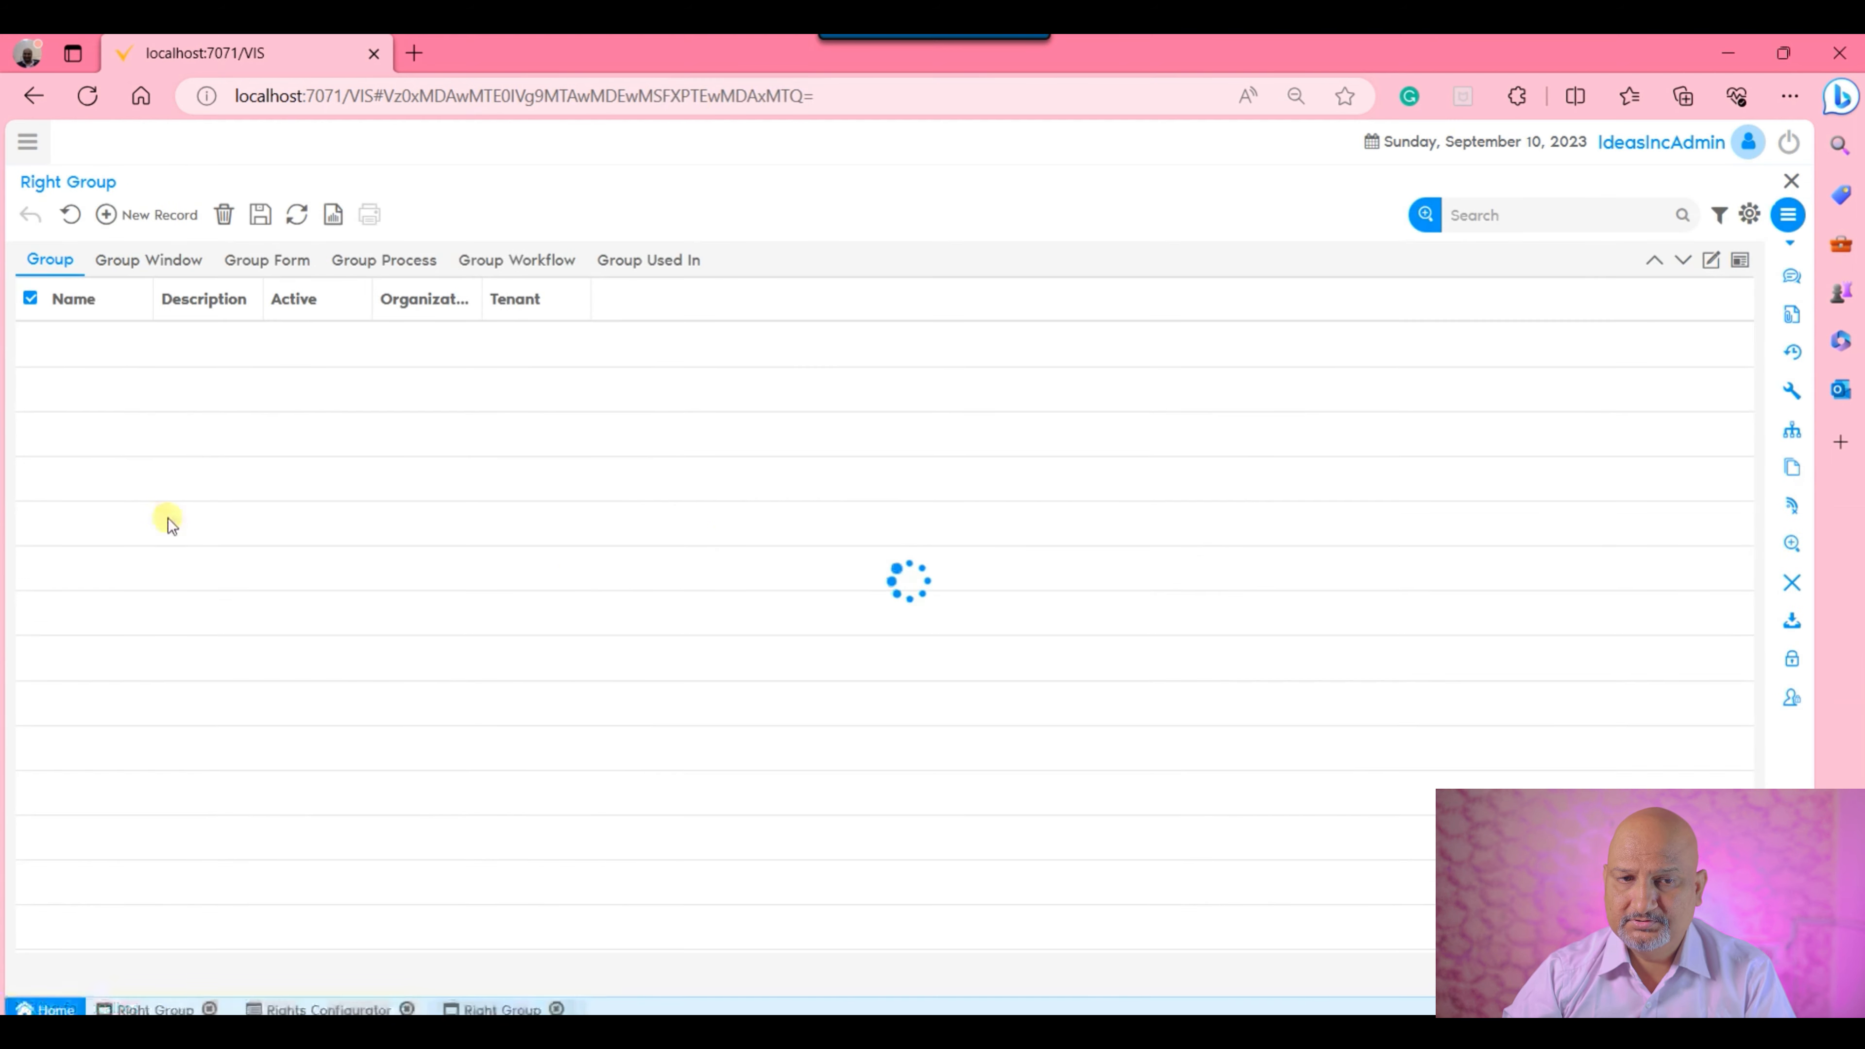
click(1791, 181)
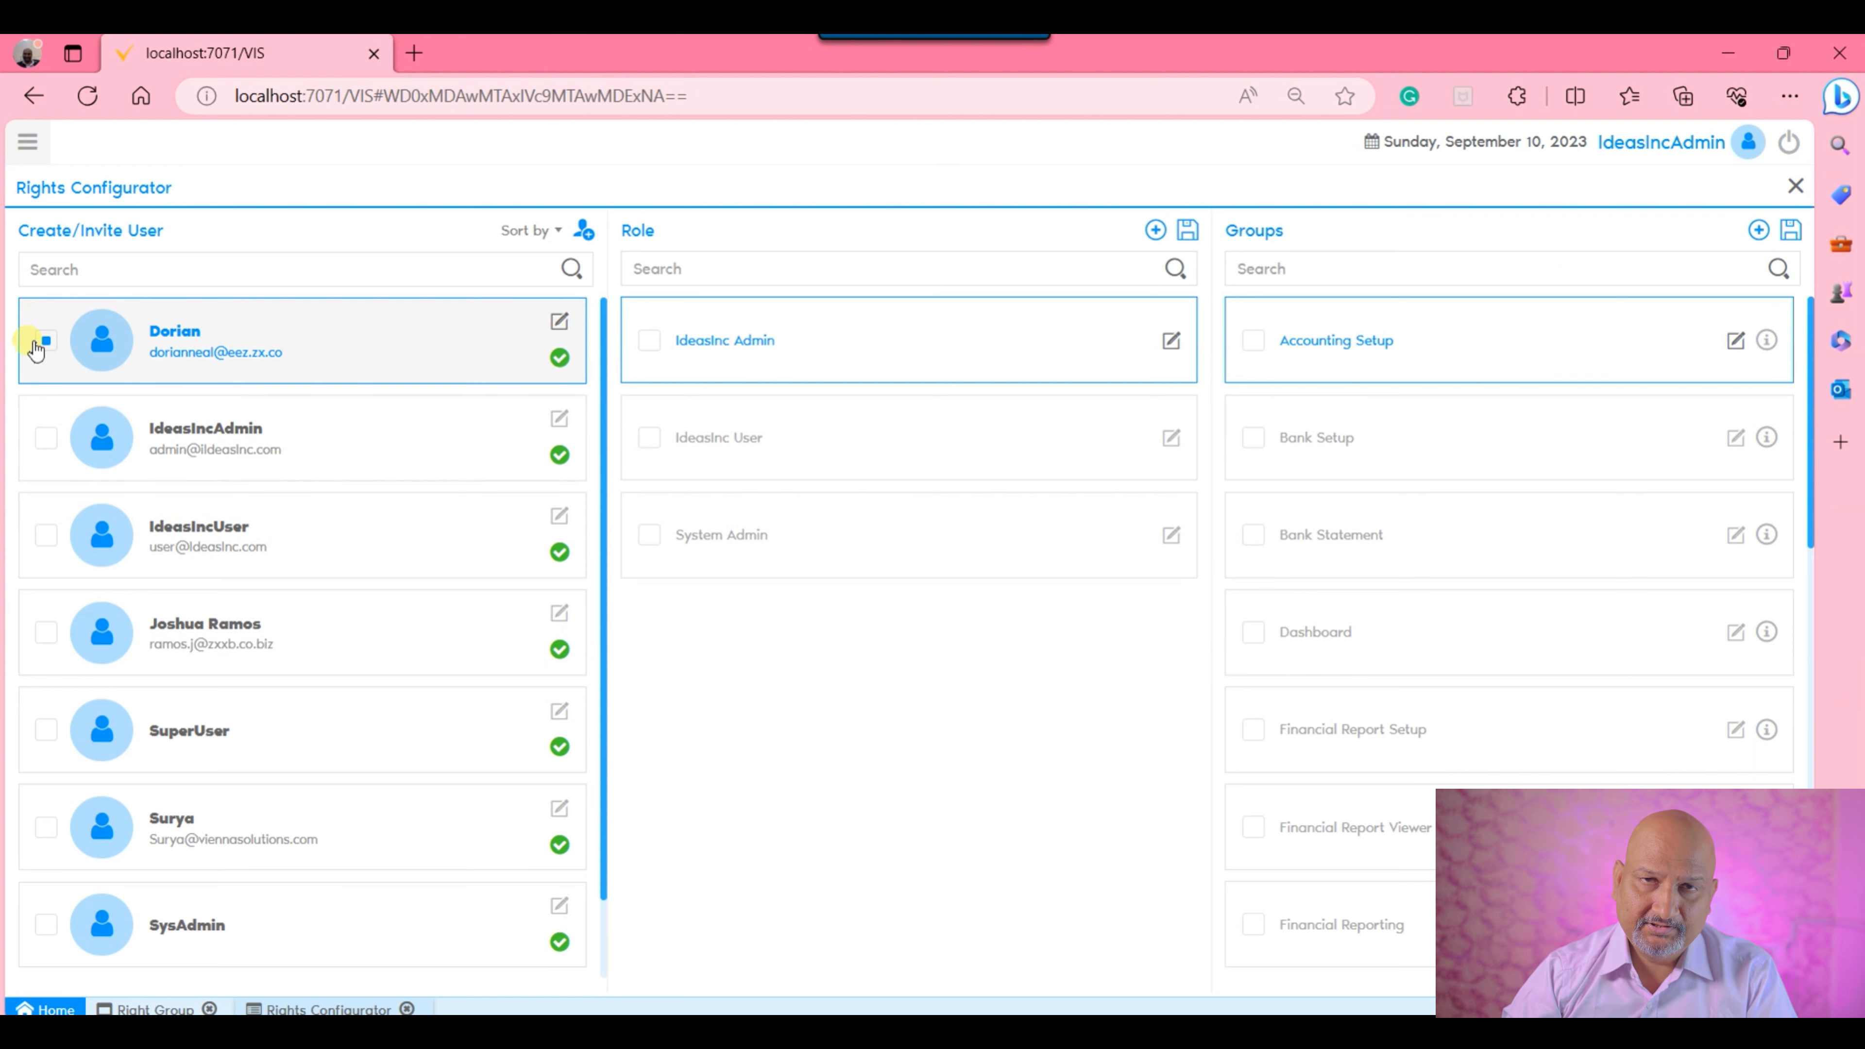
Start creating a new user from the user's e-mail address in the Rights Configurator.
click(583, 230)
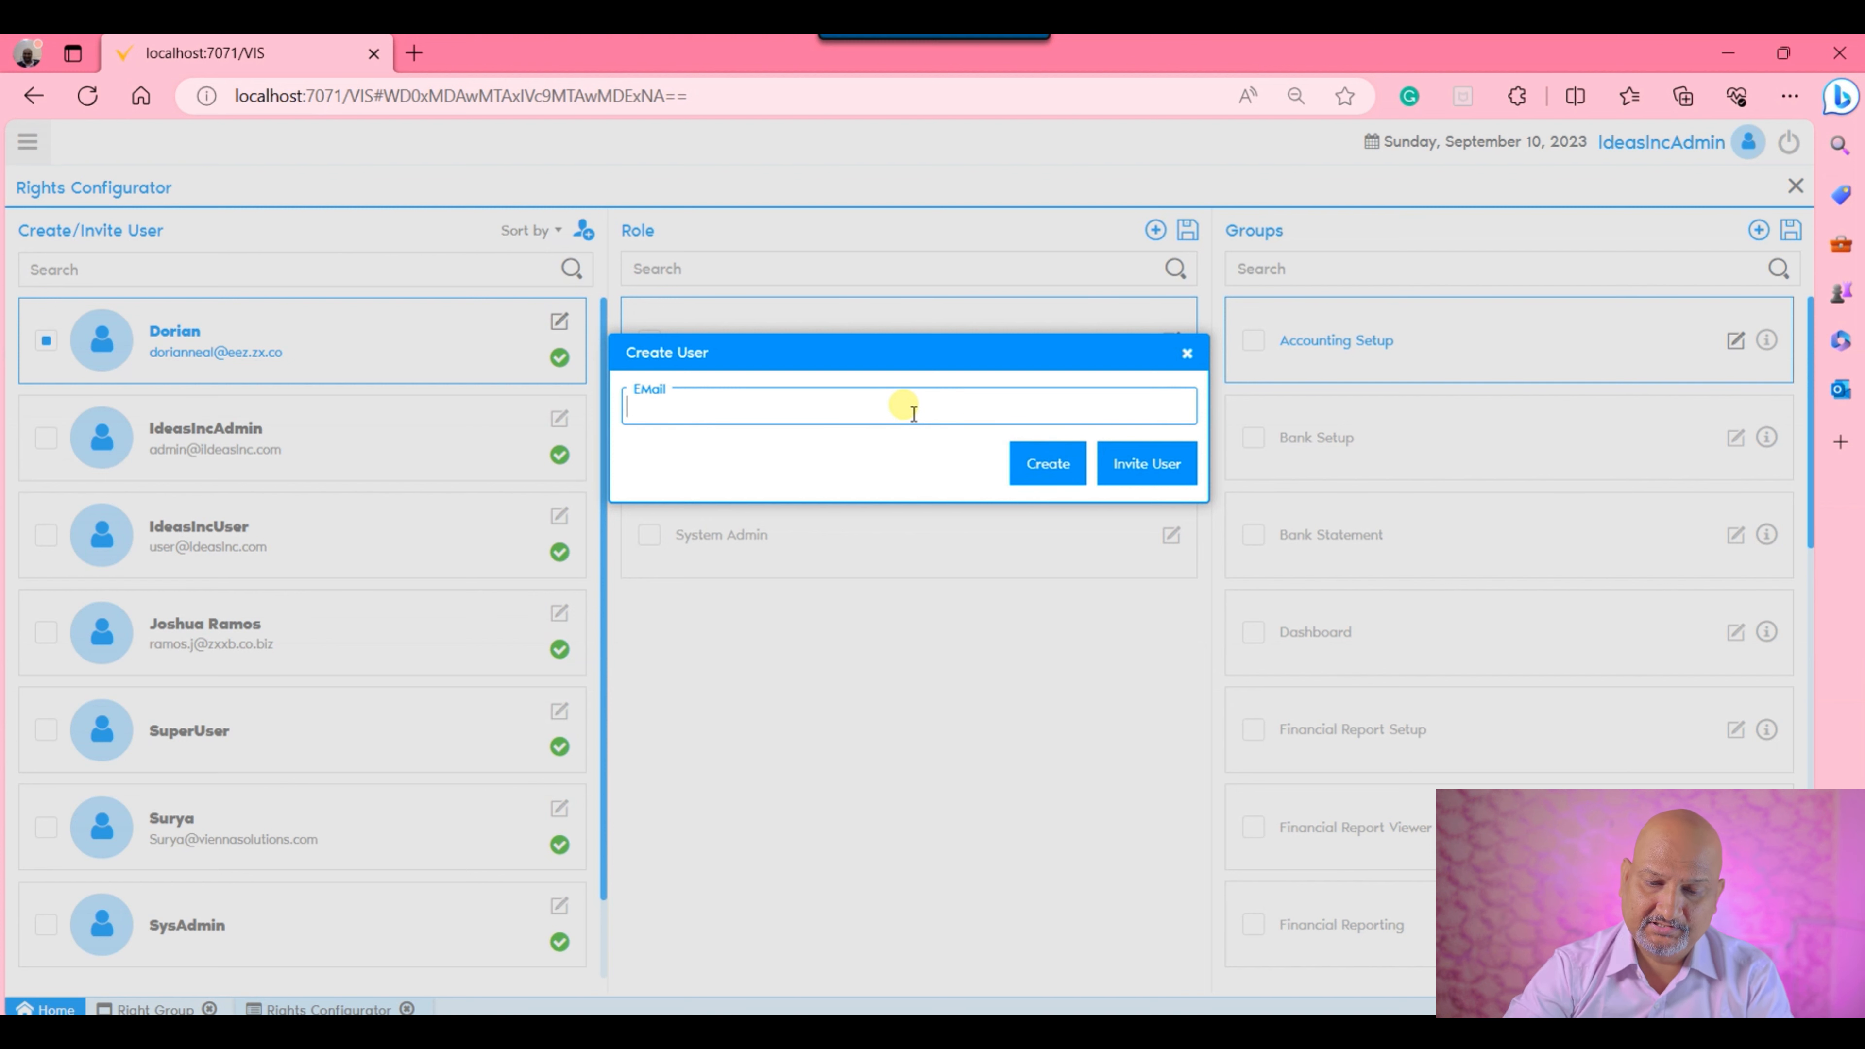
text(@)
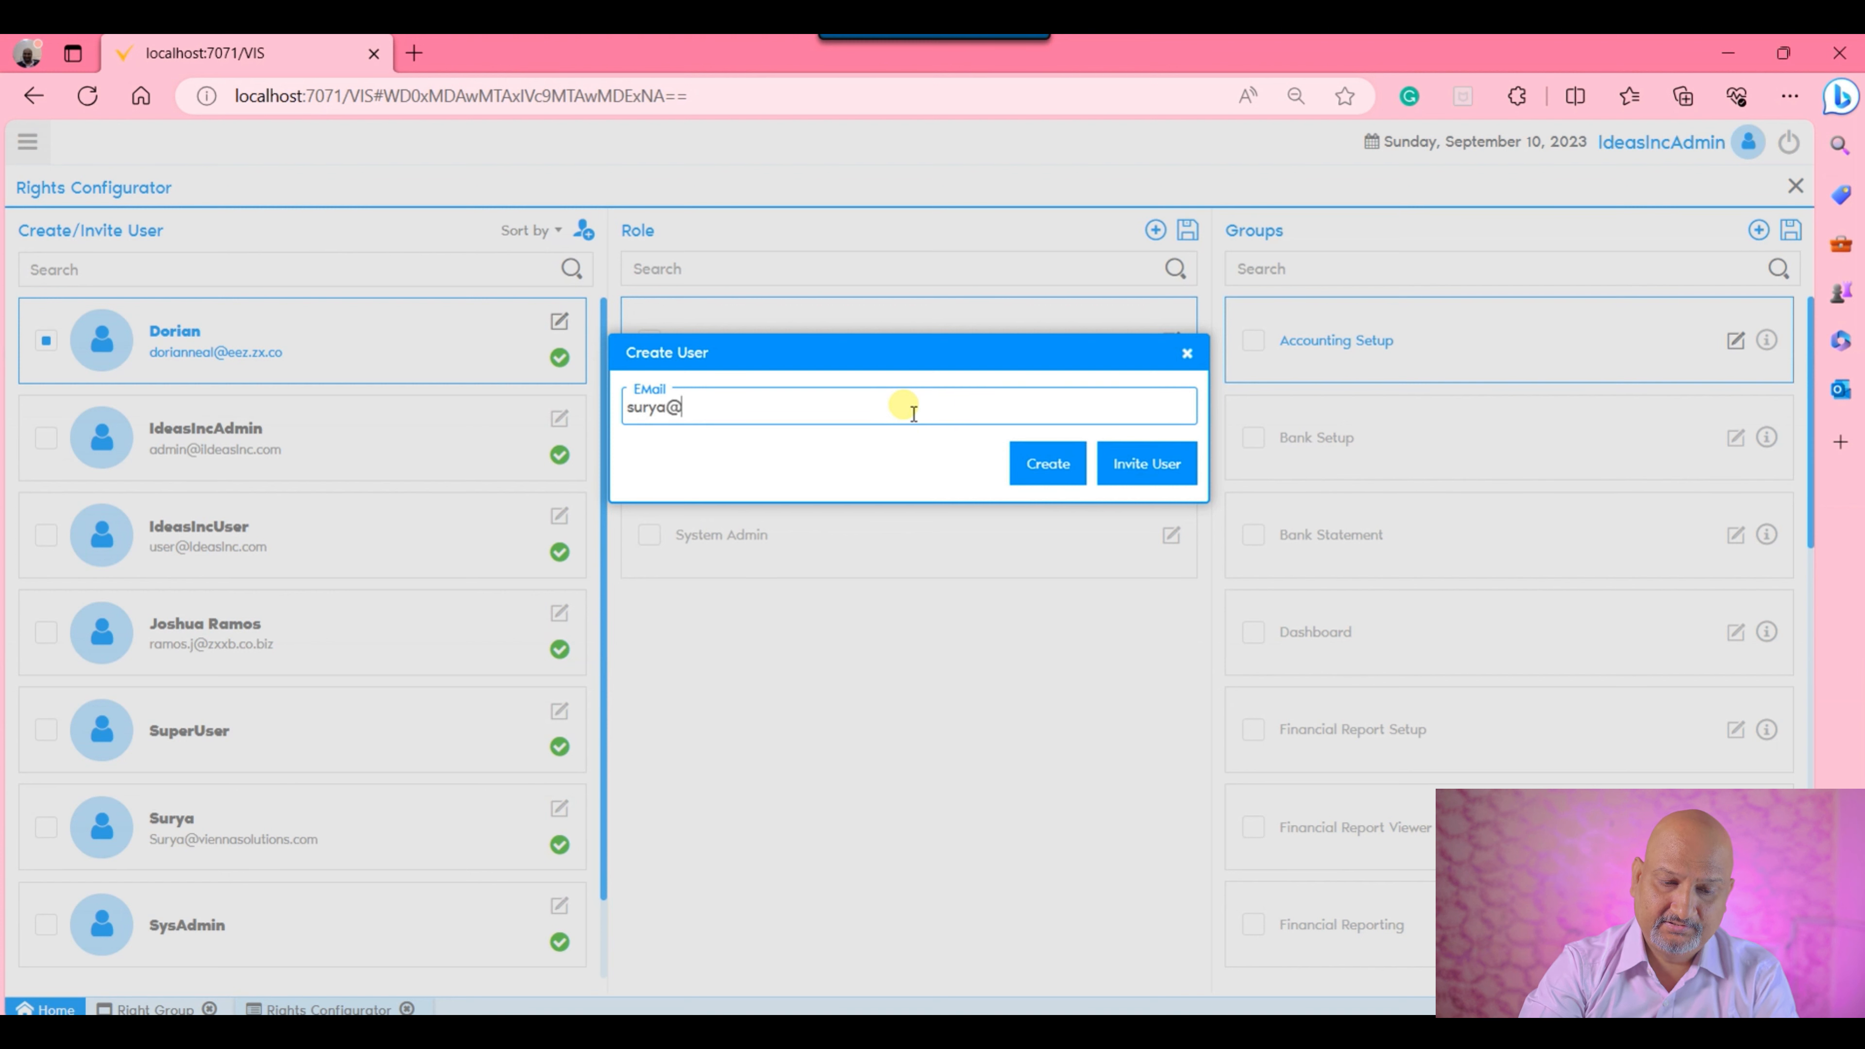
text(brs.com)
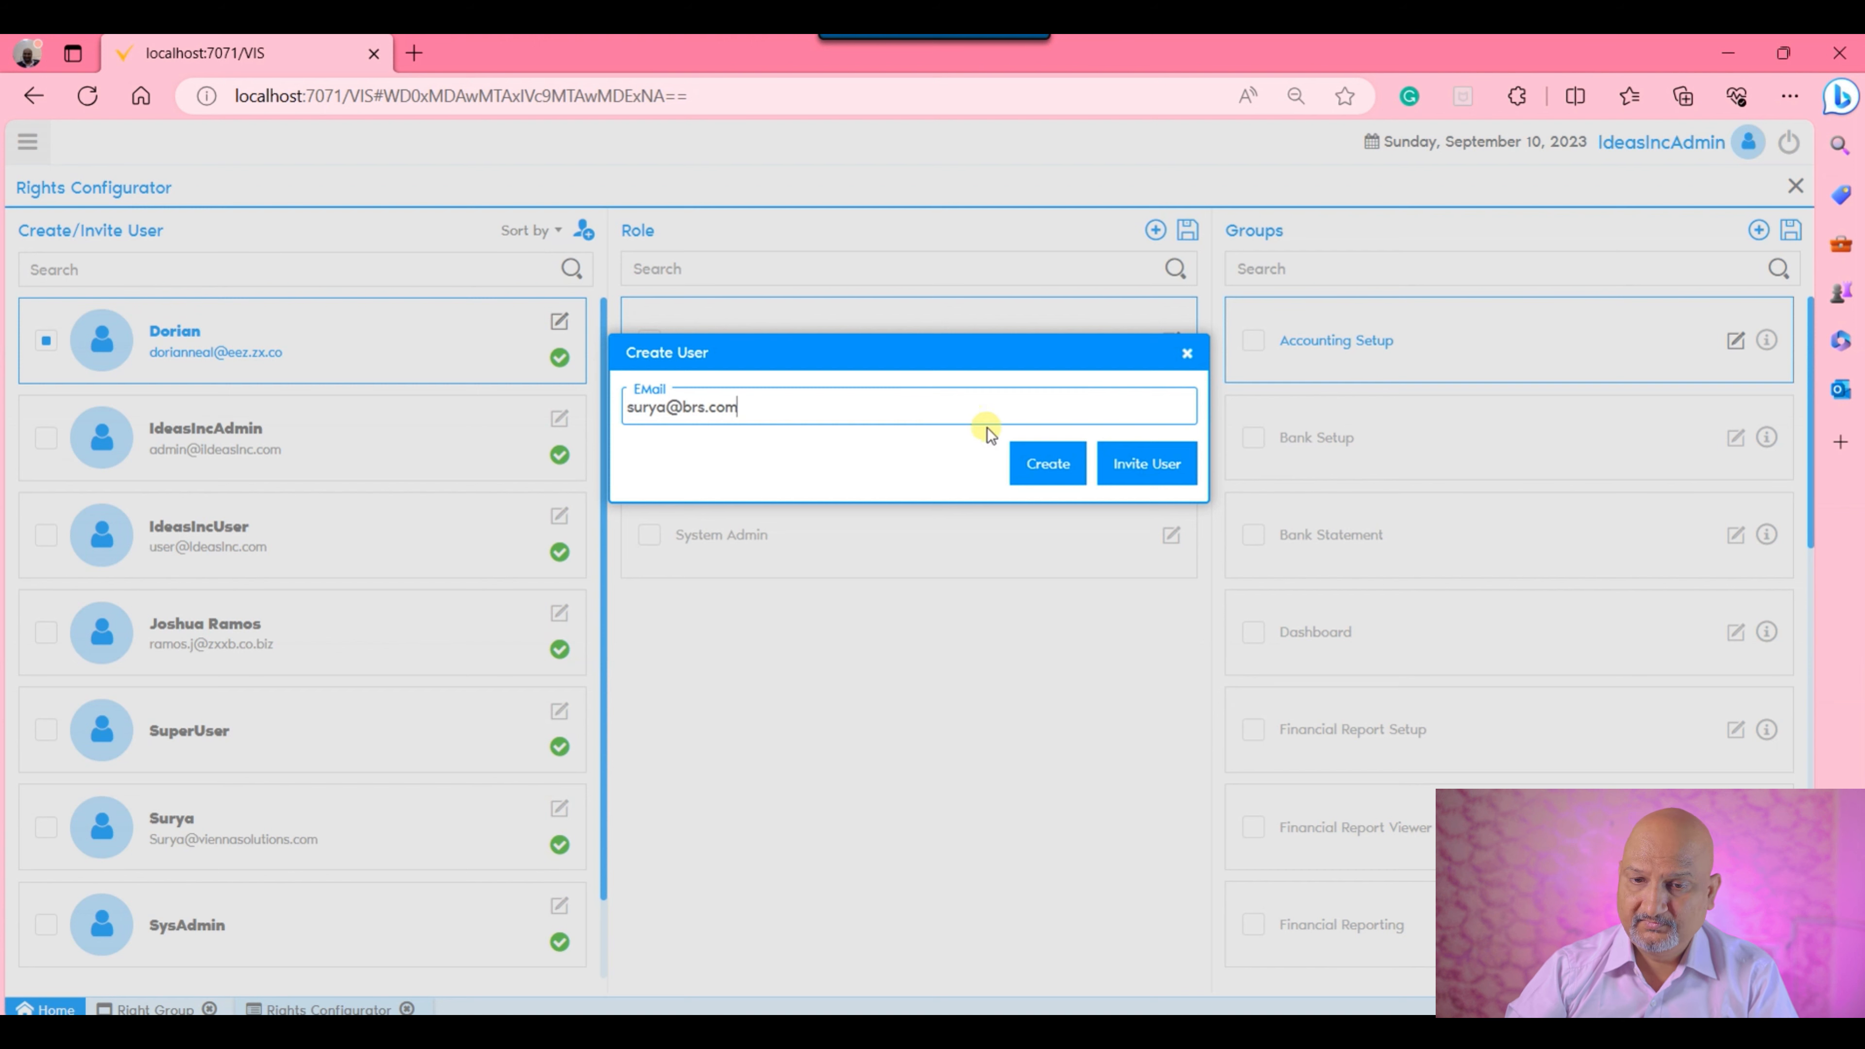
click(1028, 462)
Enter the new user's full name.
click(774, 523)
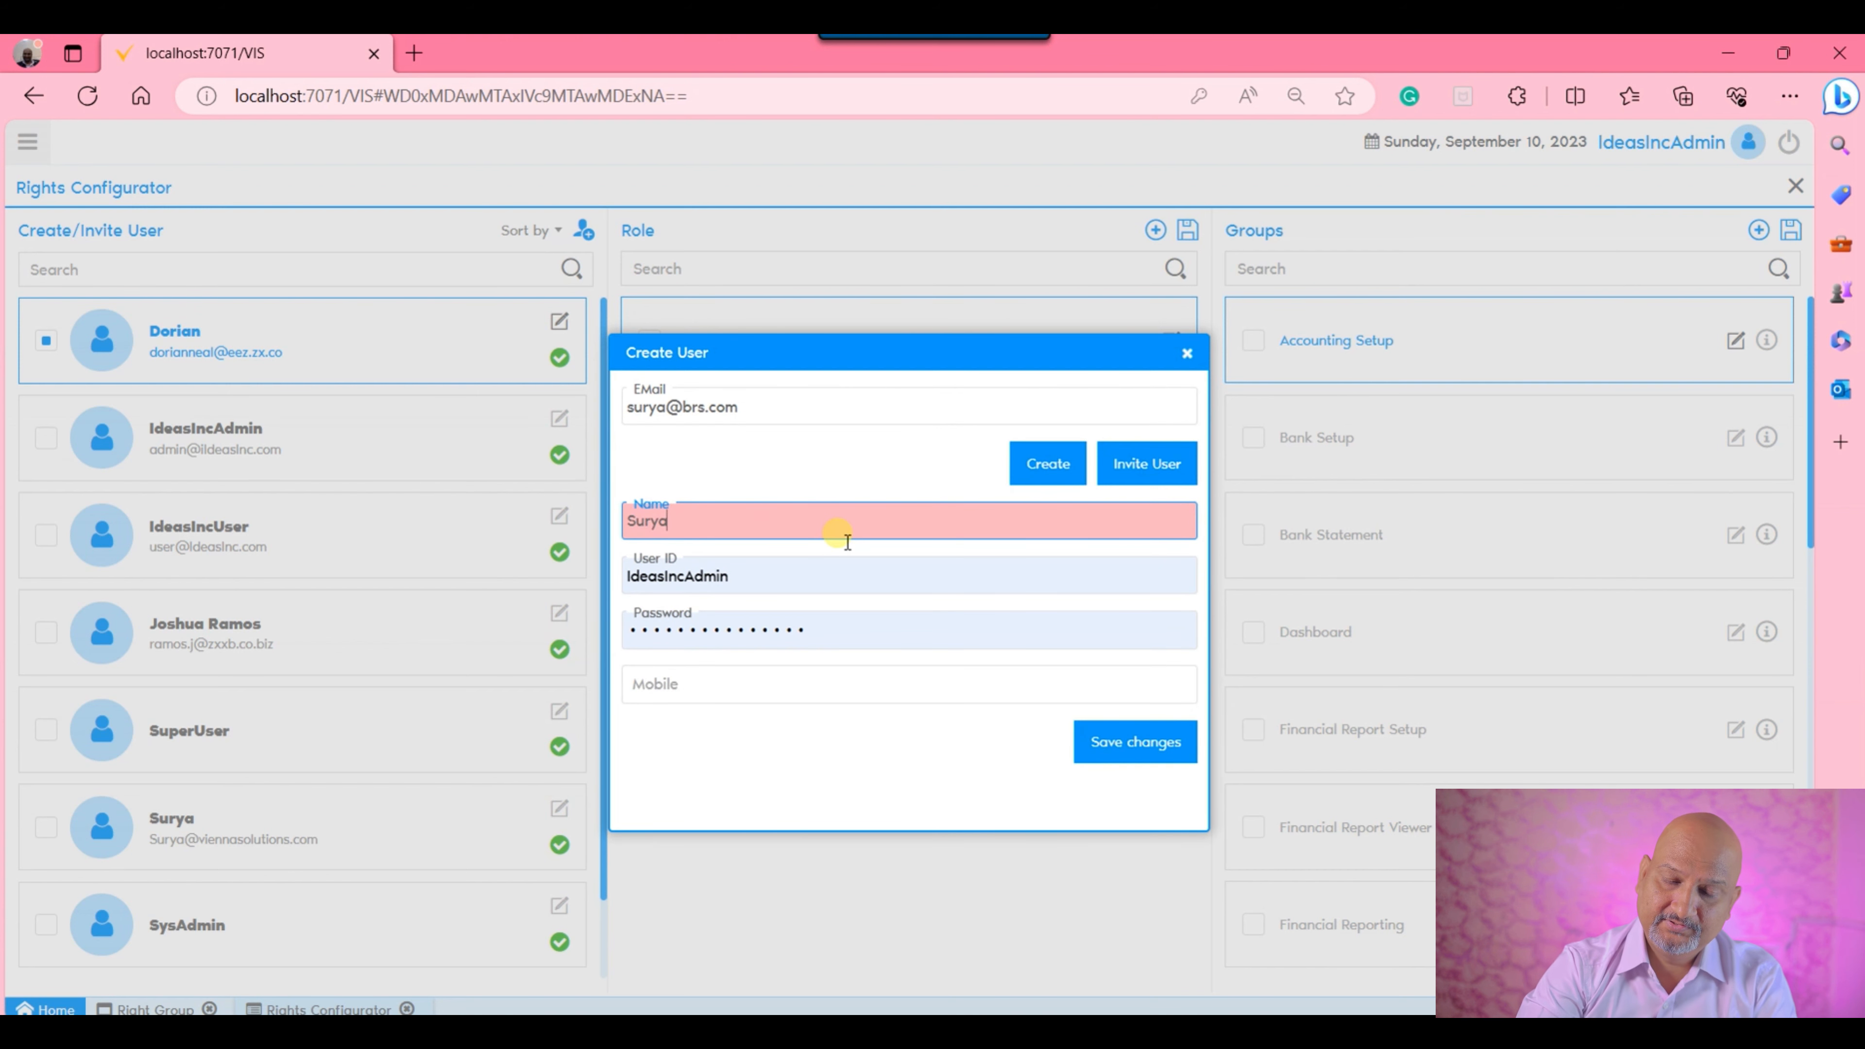
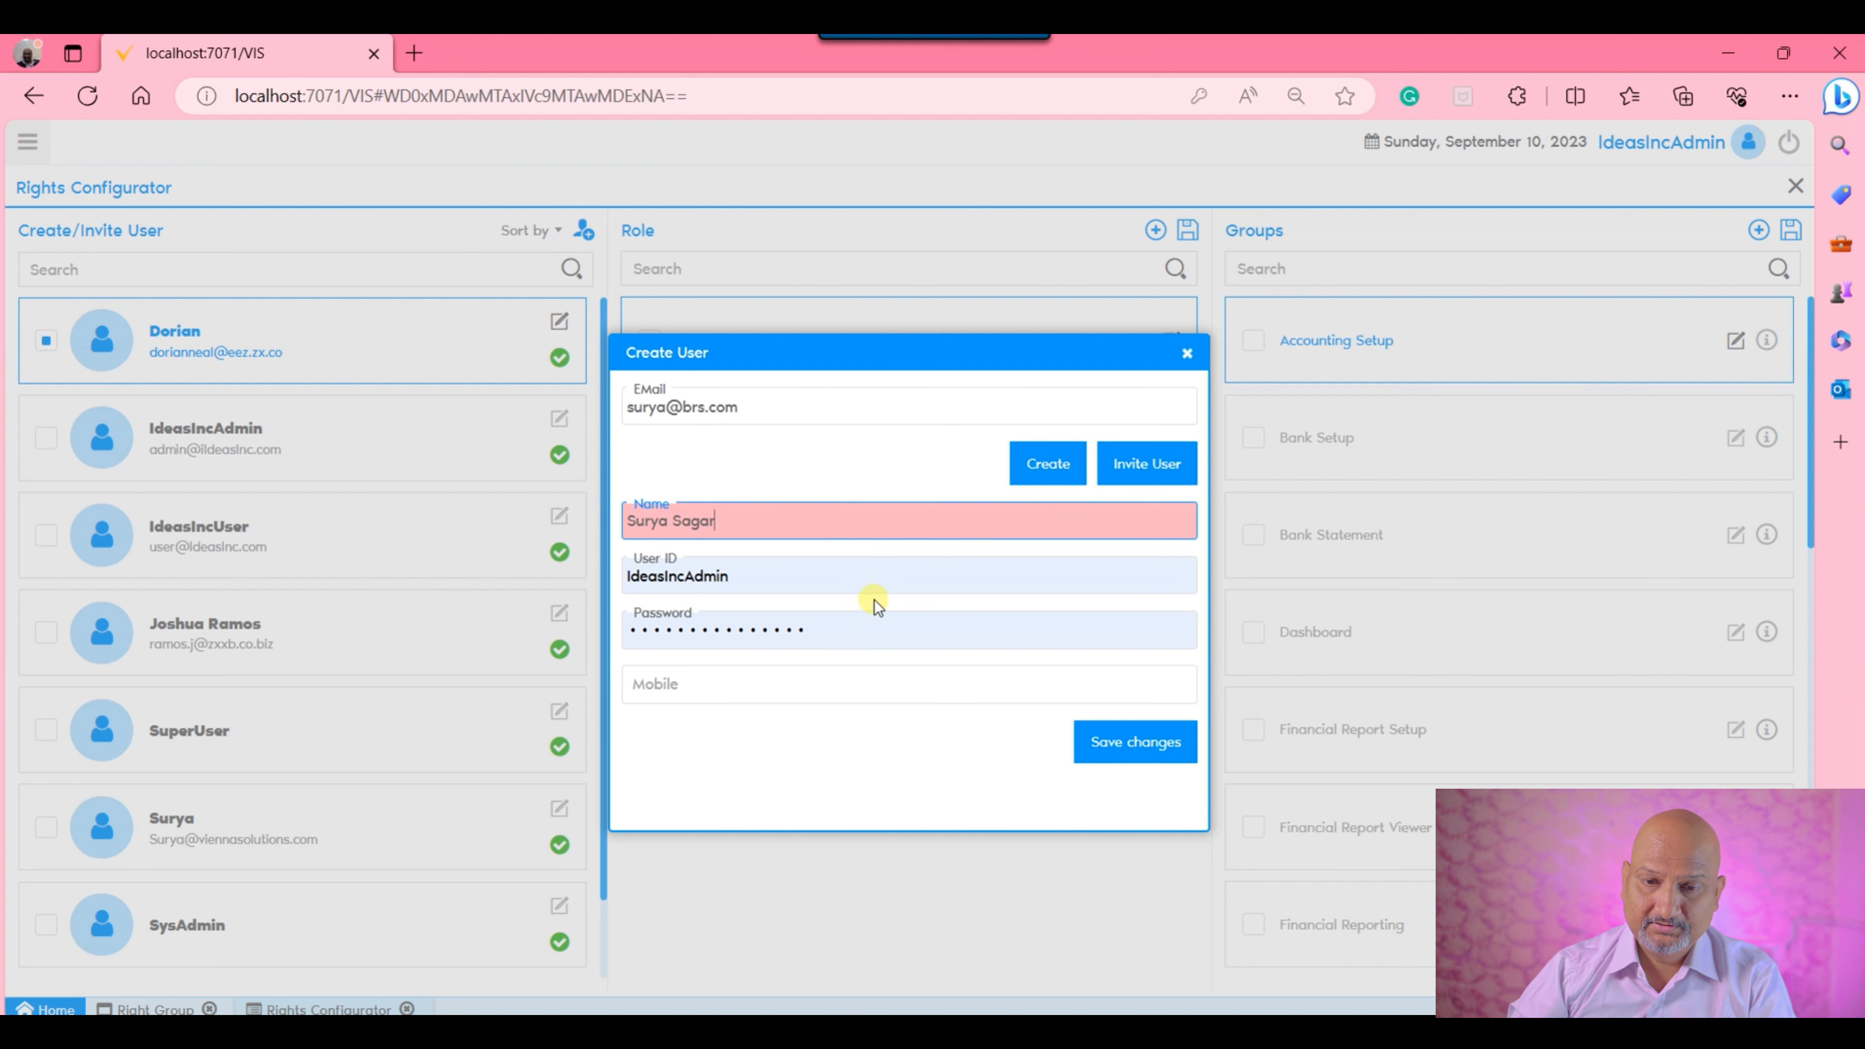
click(887, 579)
click(963, 511)
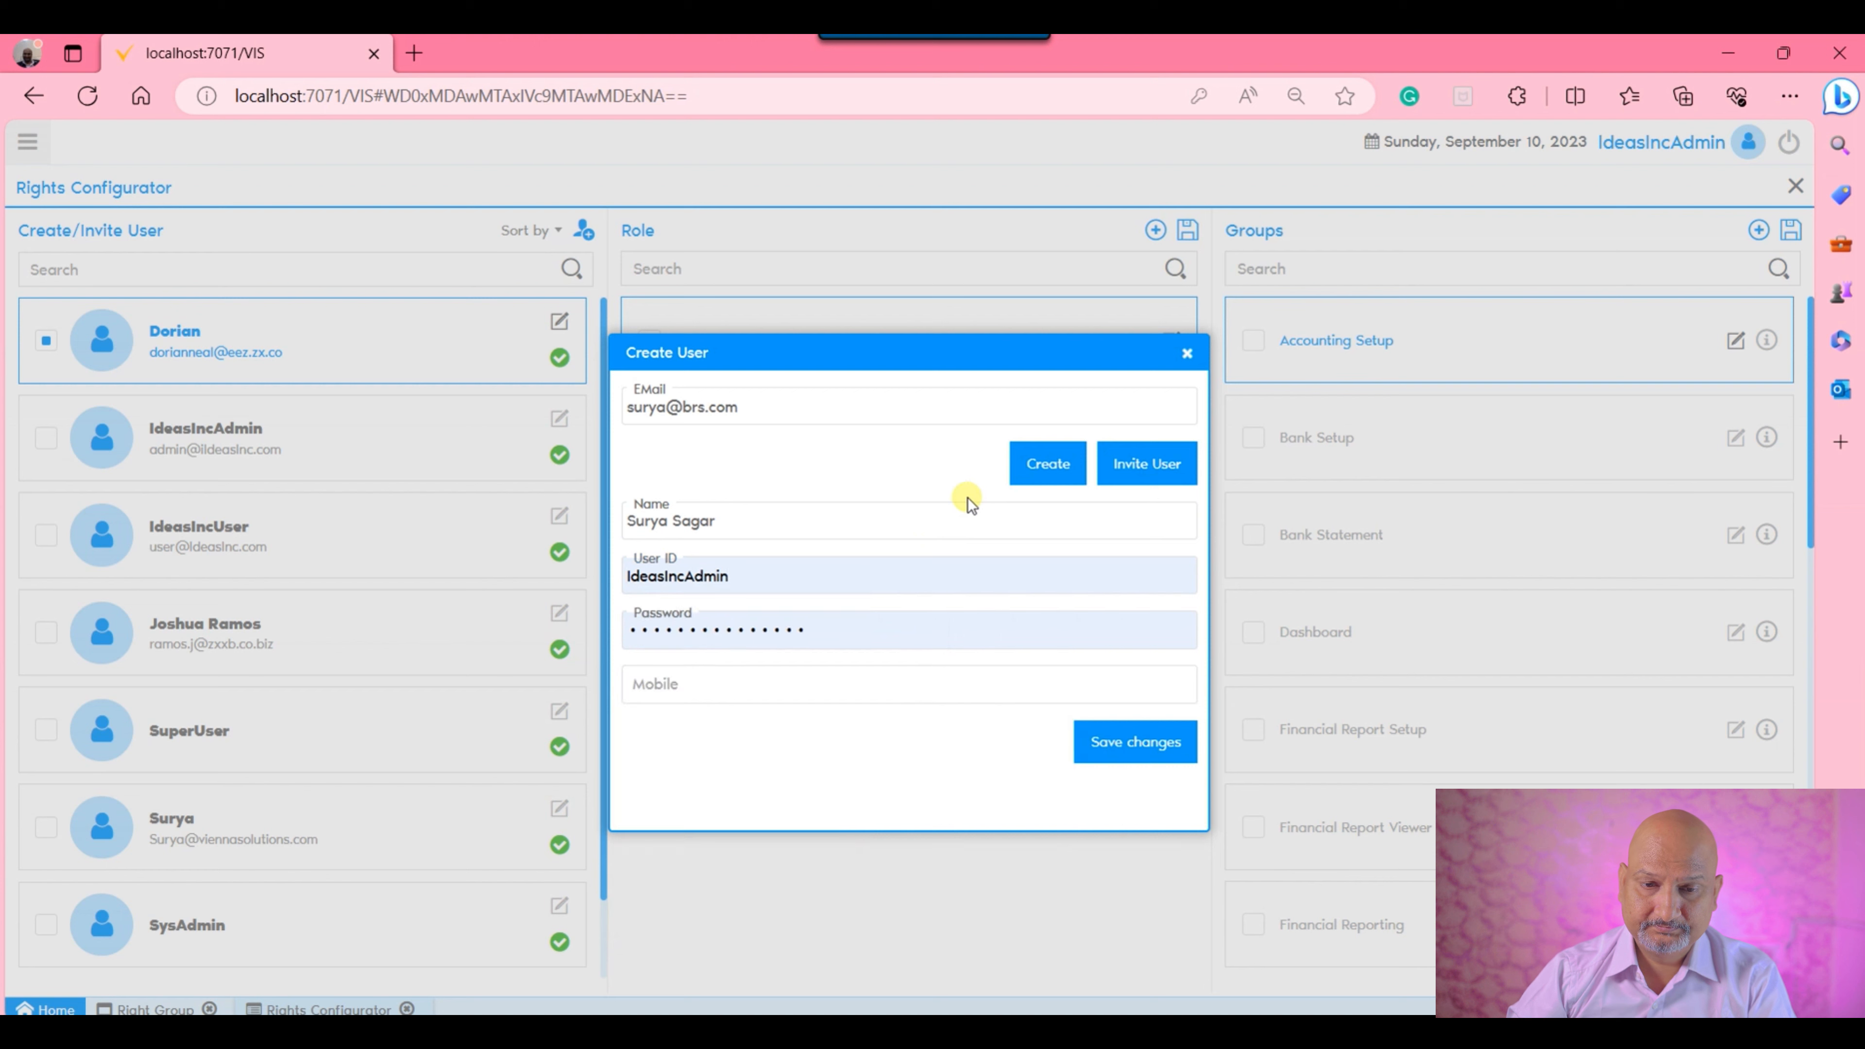
Fill in the new user's user ID, password and mobile number, and try to save the user.
double_click(800, 579)
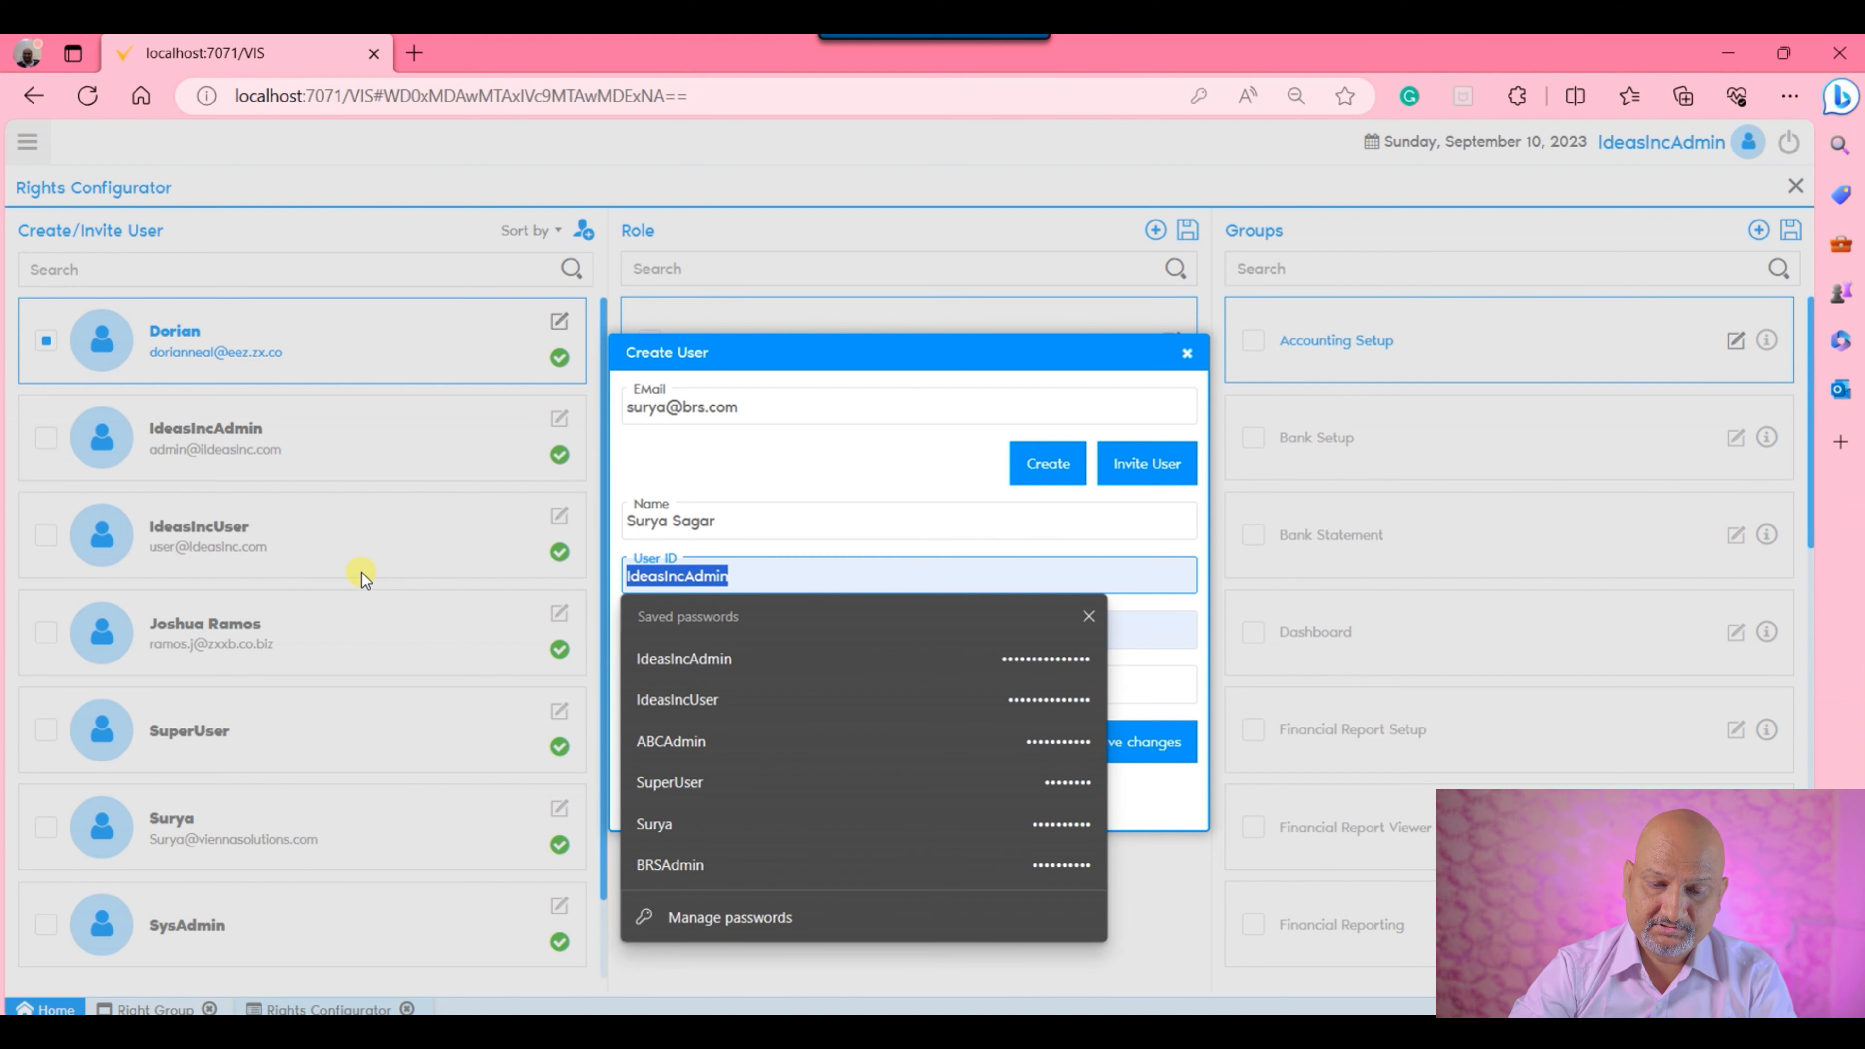
text(Surya)
key(Tab)
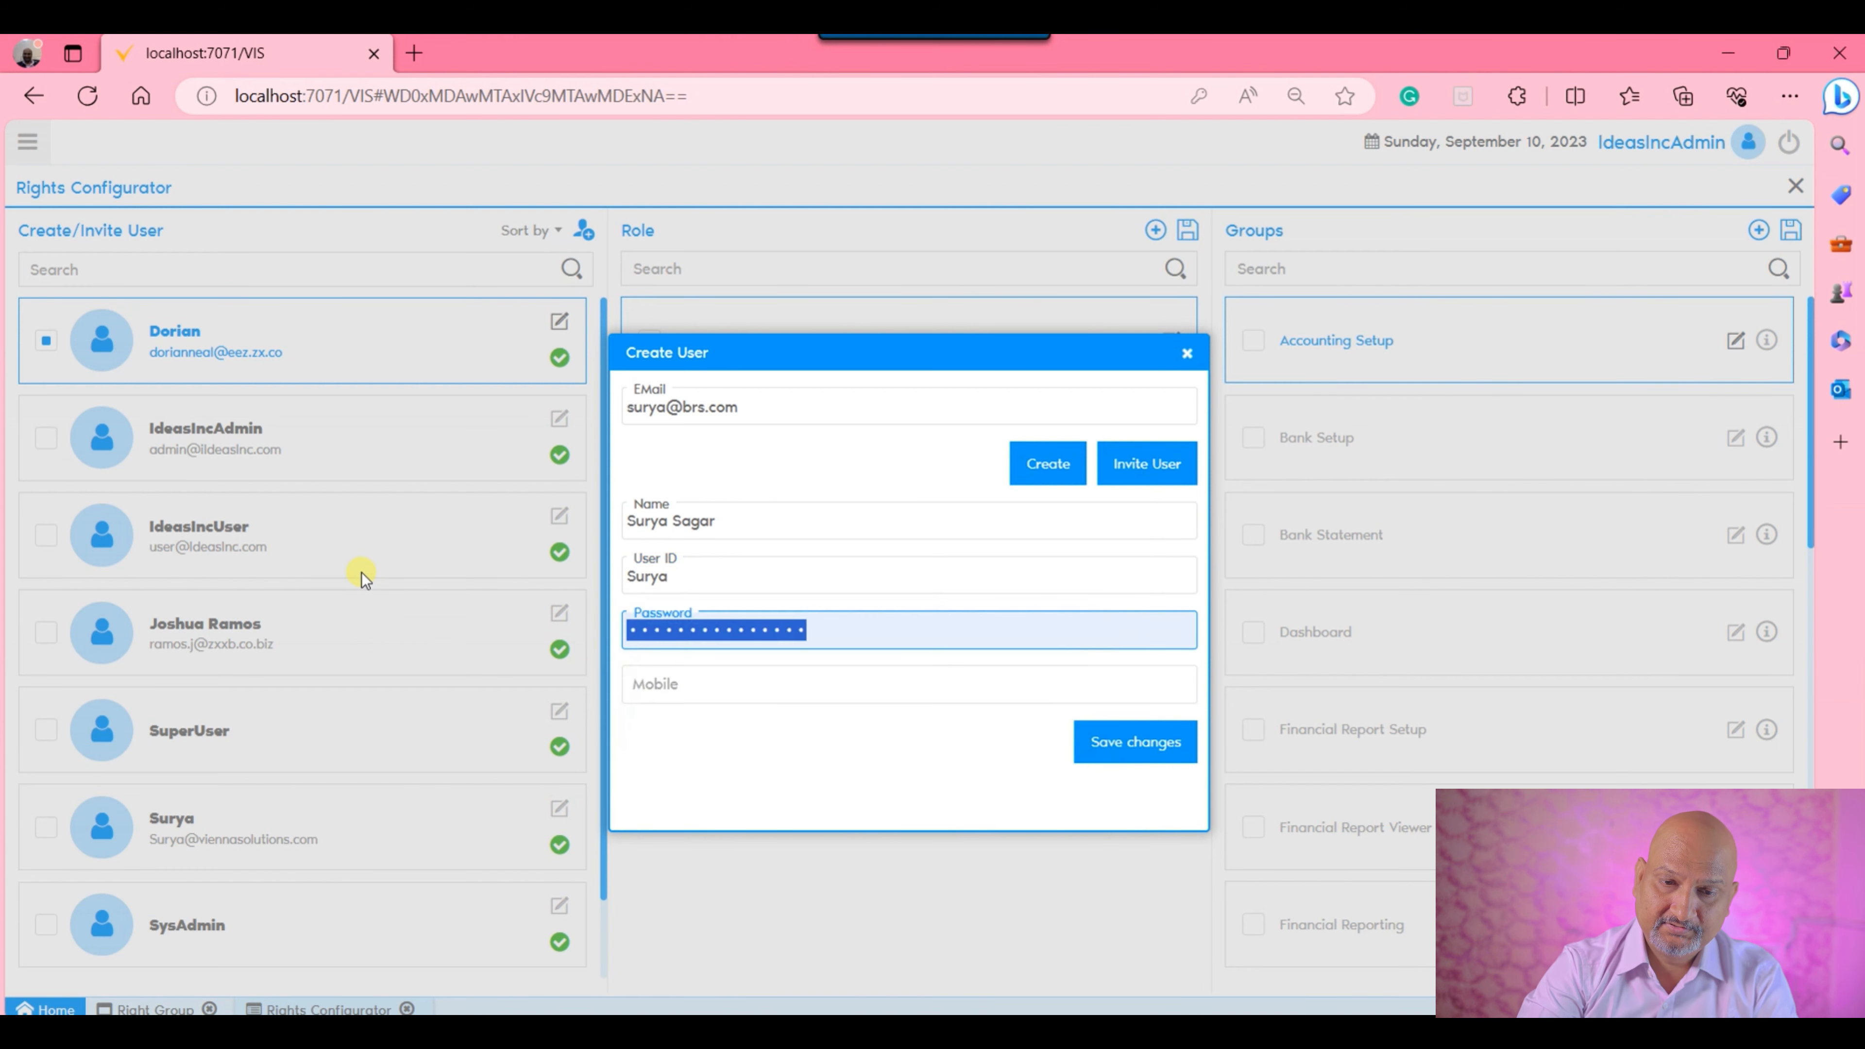
text(•••••)
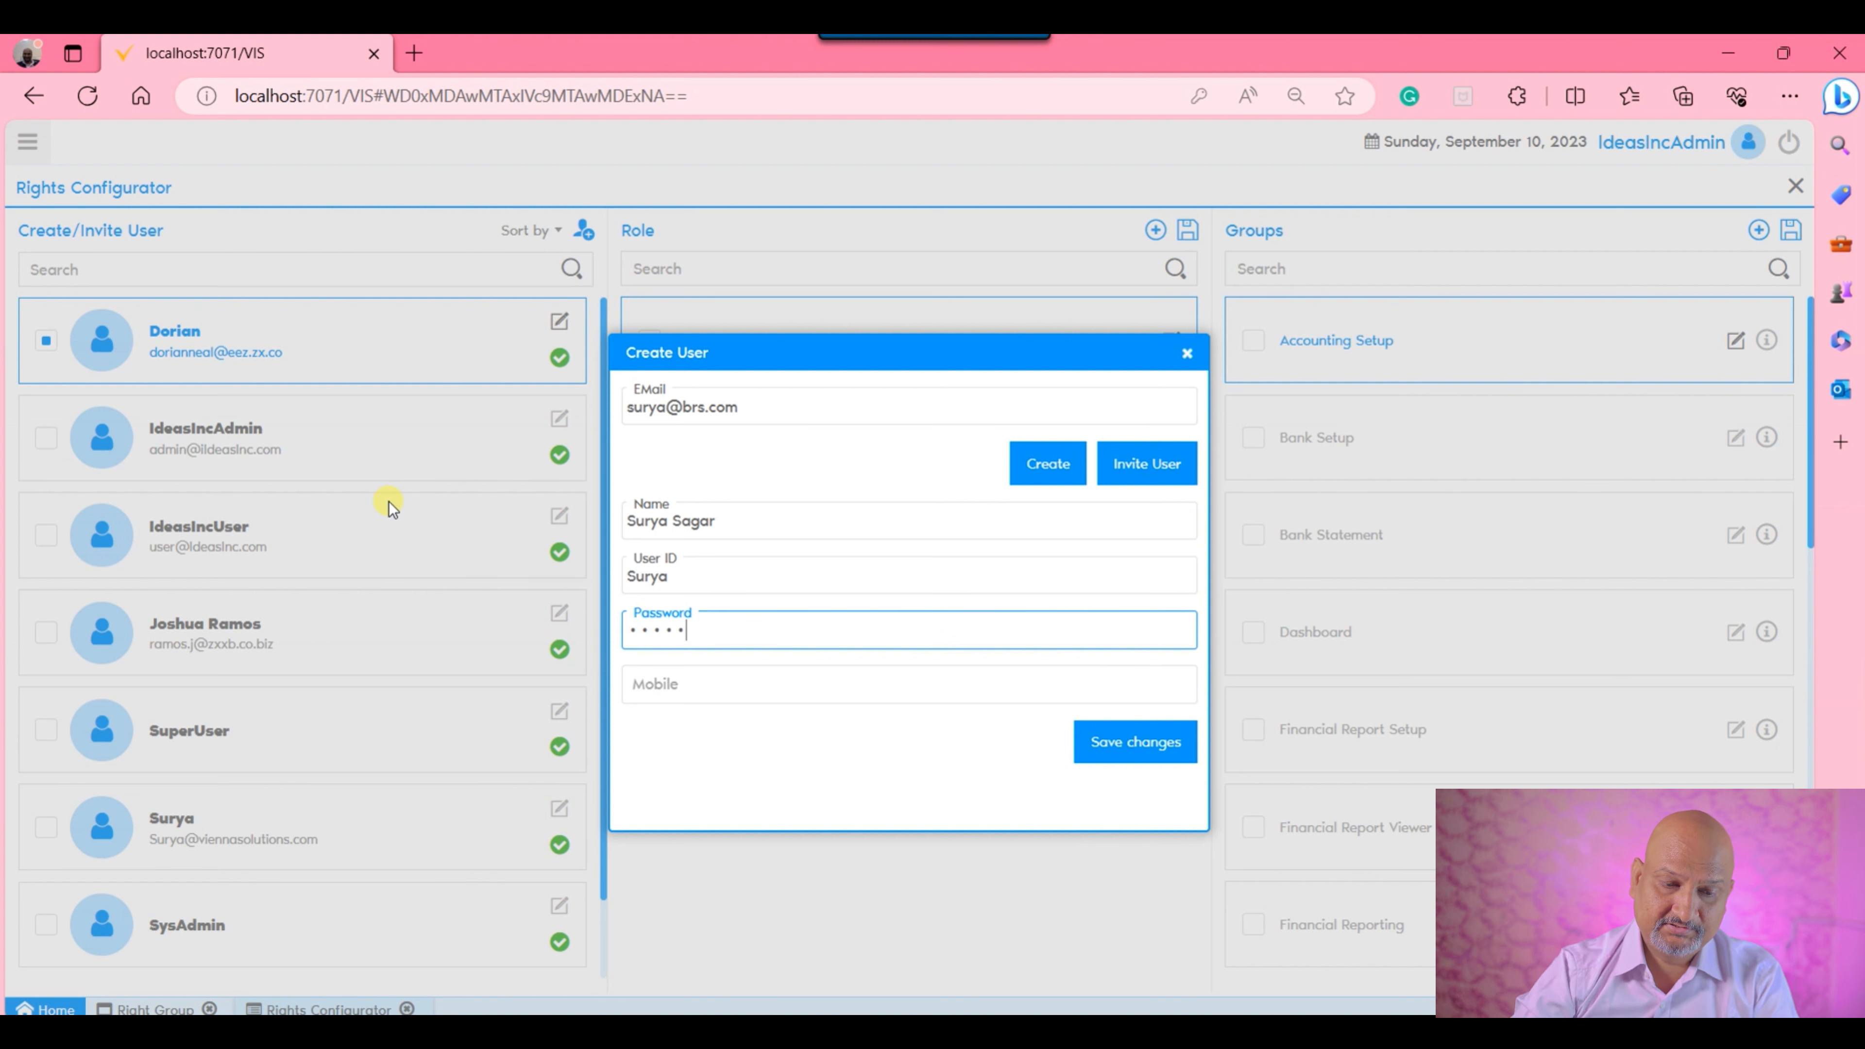
text(•)
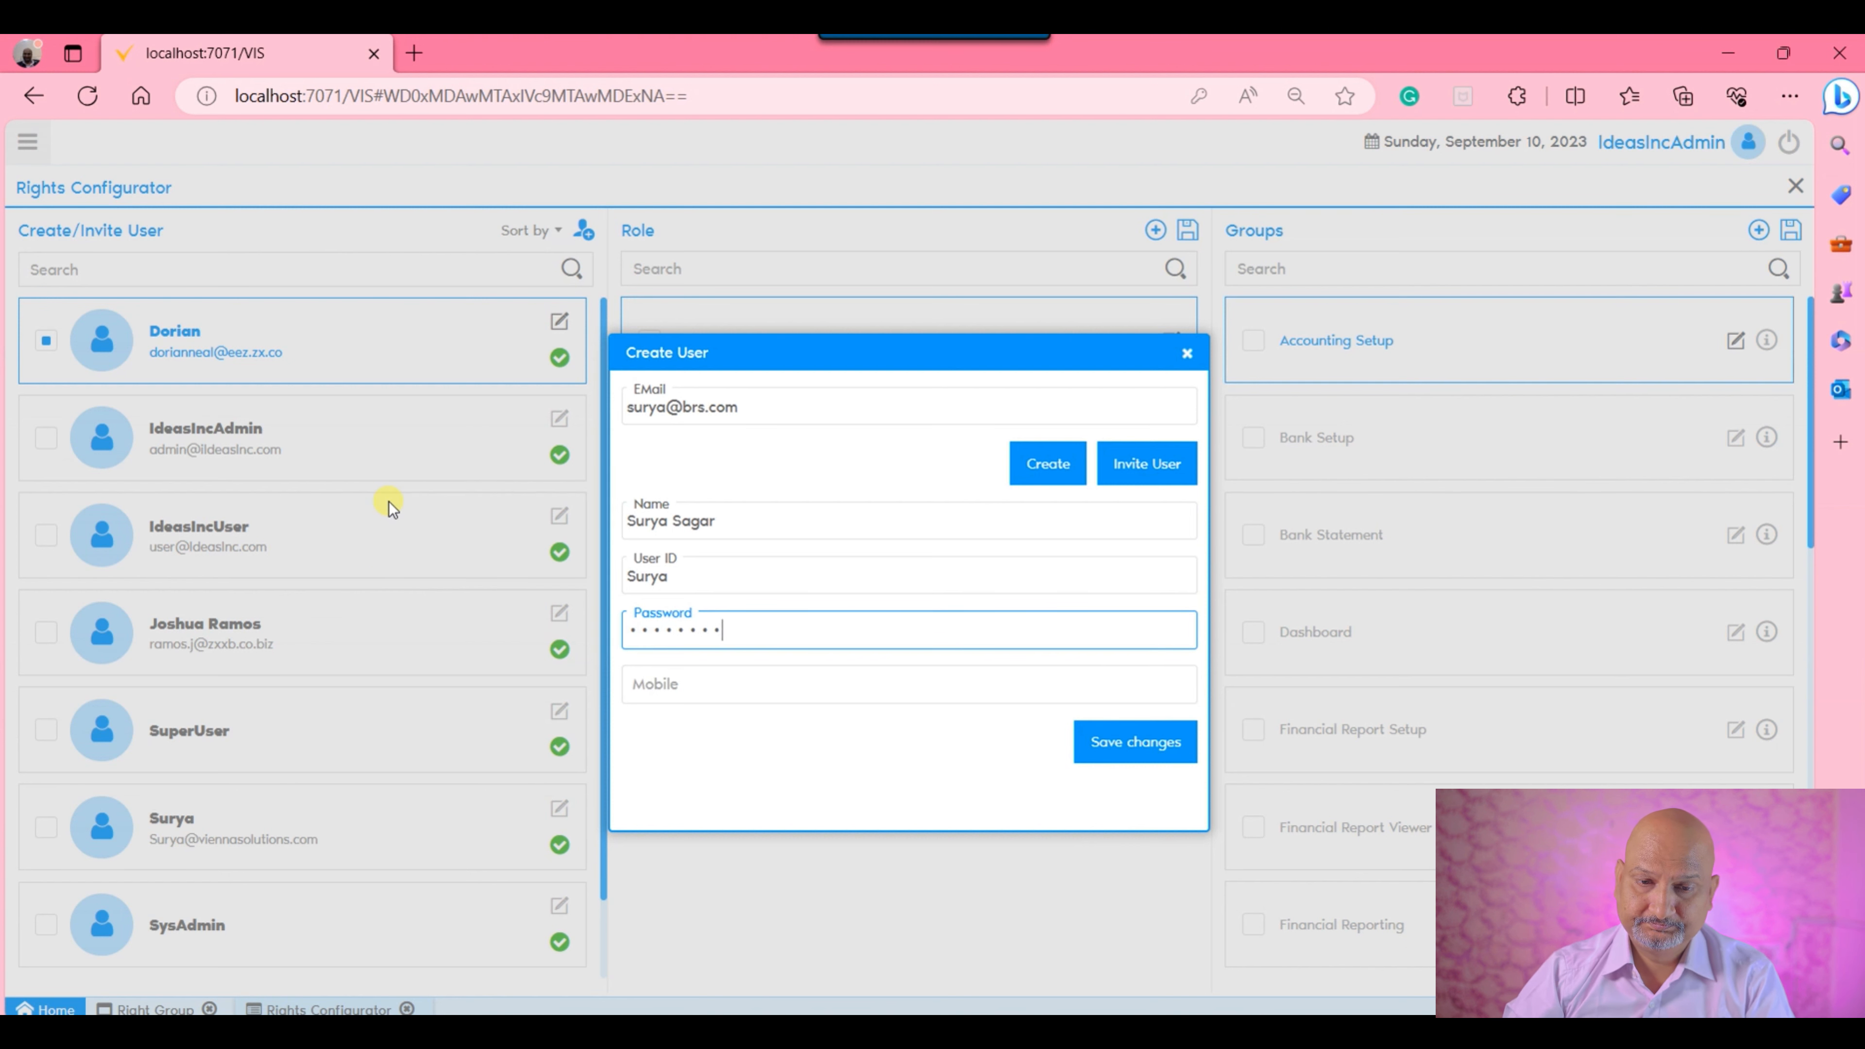
click(745, 683)
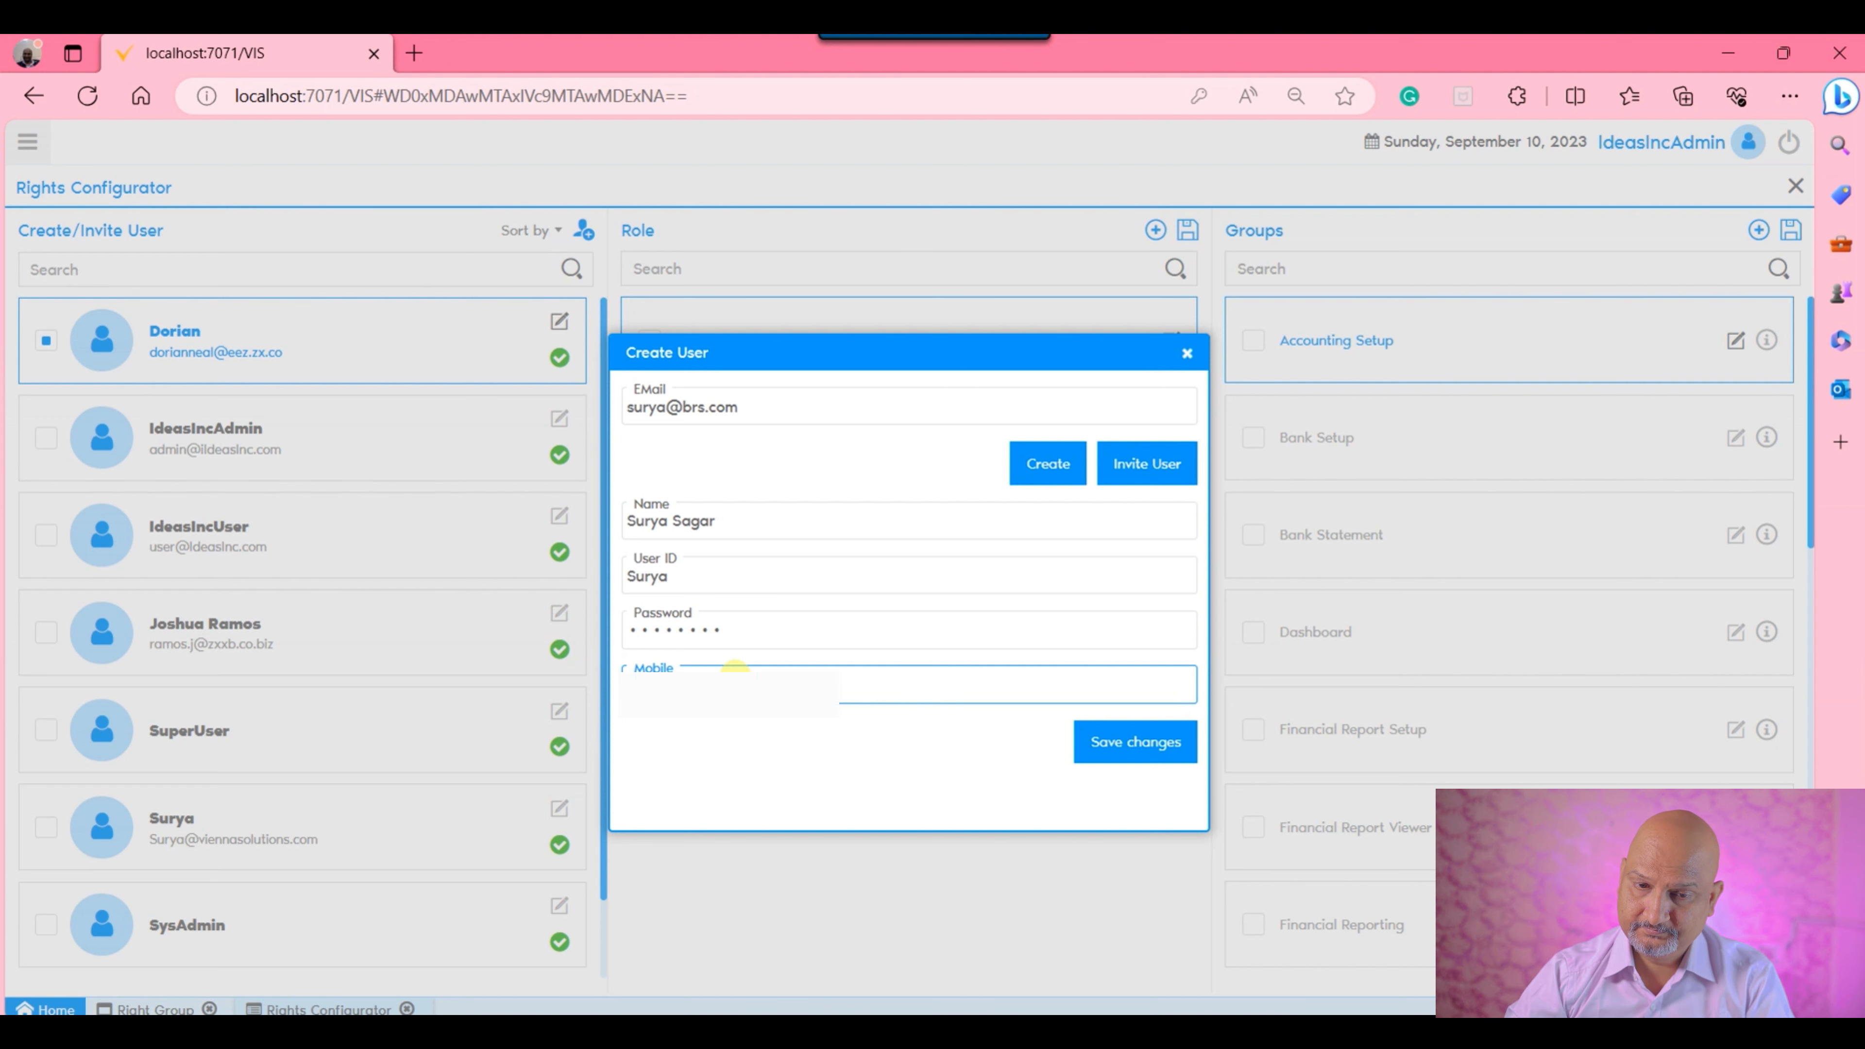
click(1143, 741)
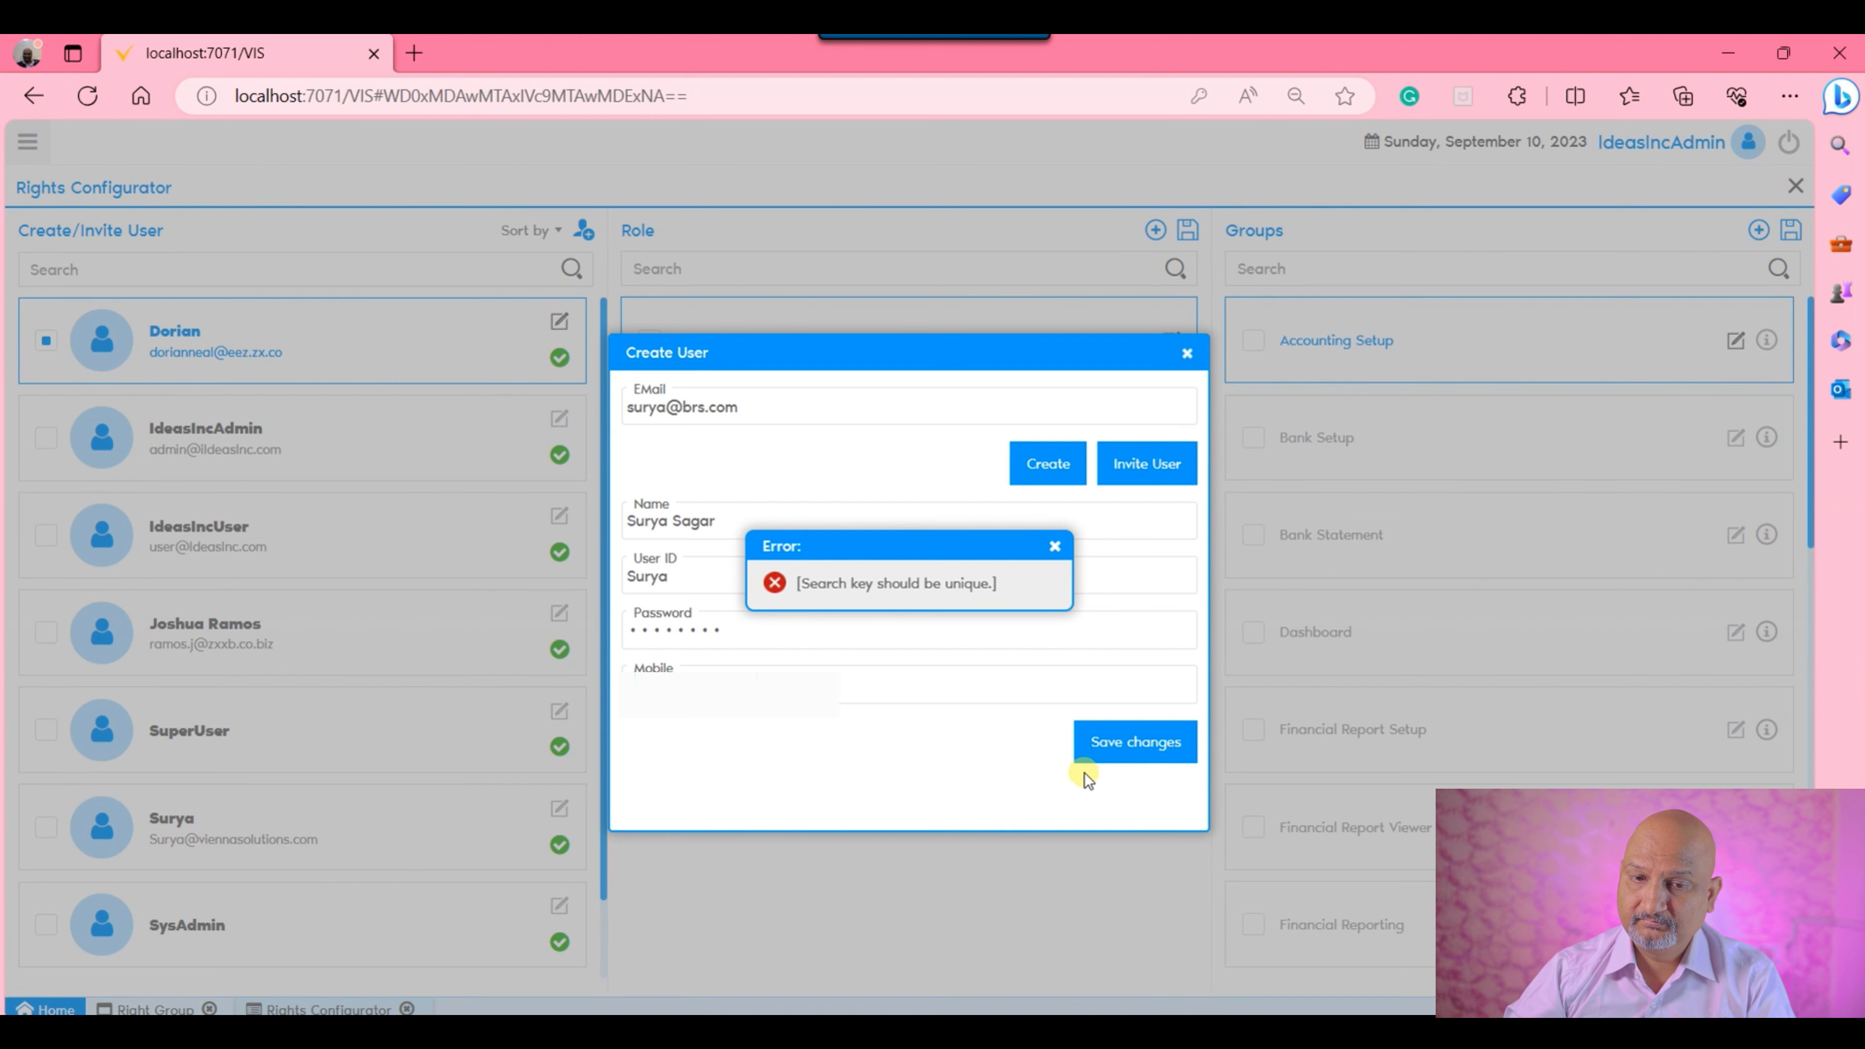
Append "-1" to the new user's user ID, save the user, and decline storing the password in the browser.
click(1055, 546)
click(733, 575)
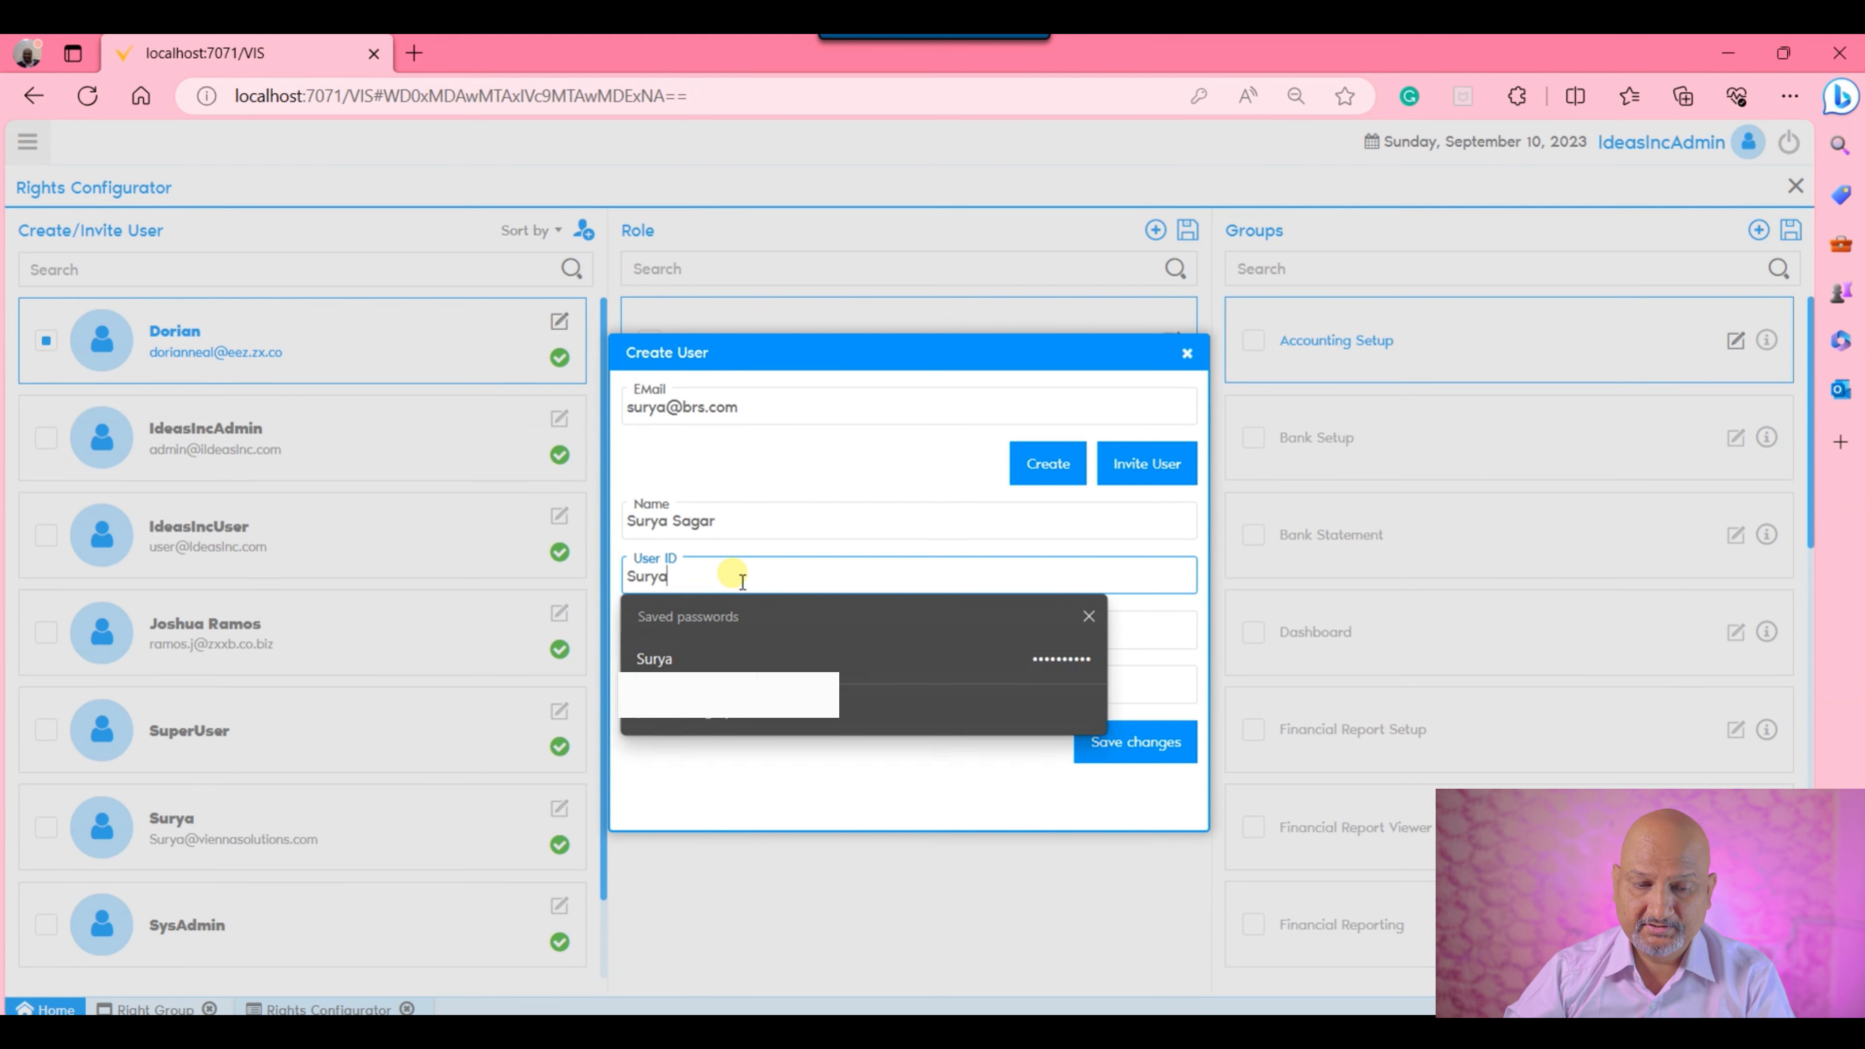
text(-1)
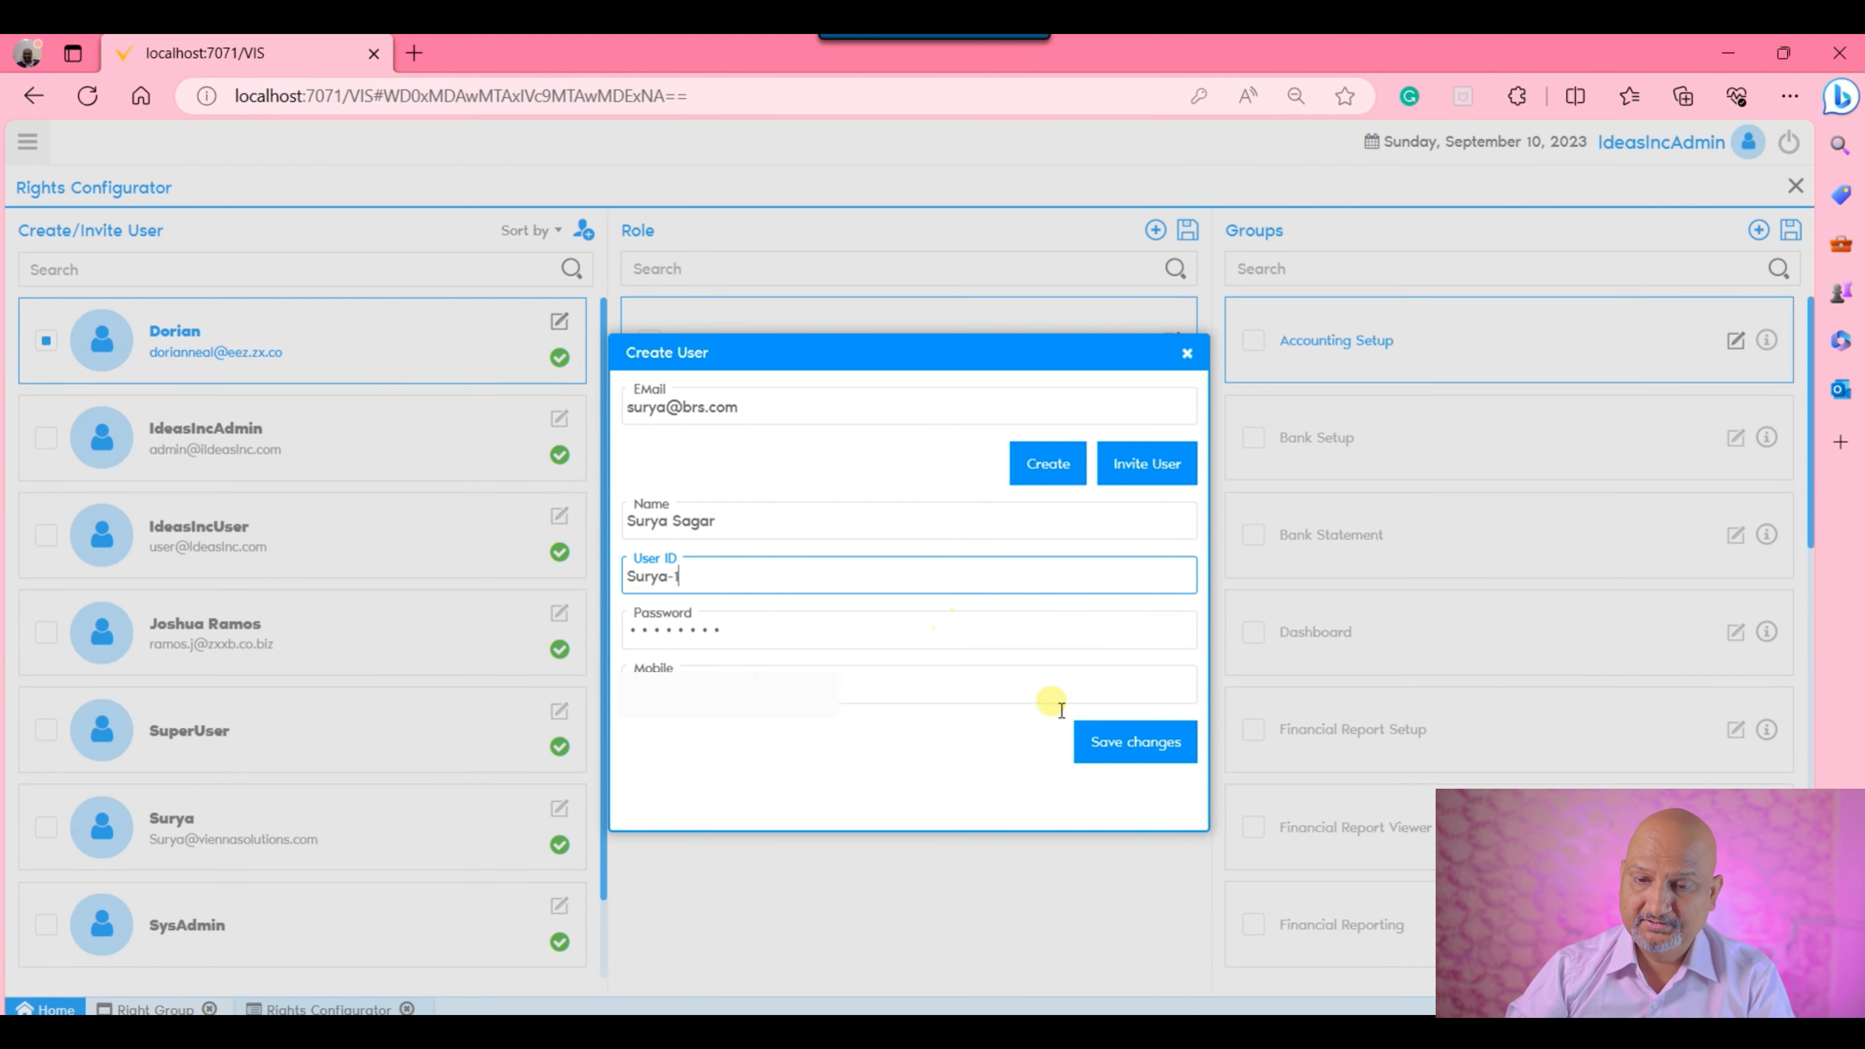
click(1116, 746)
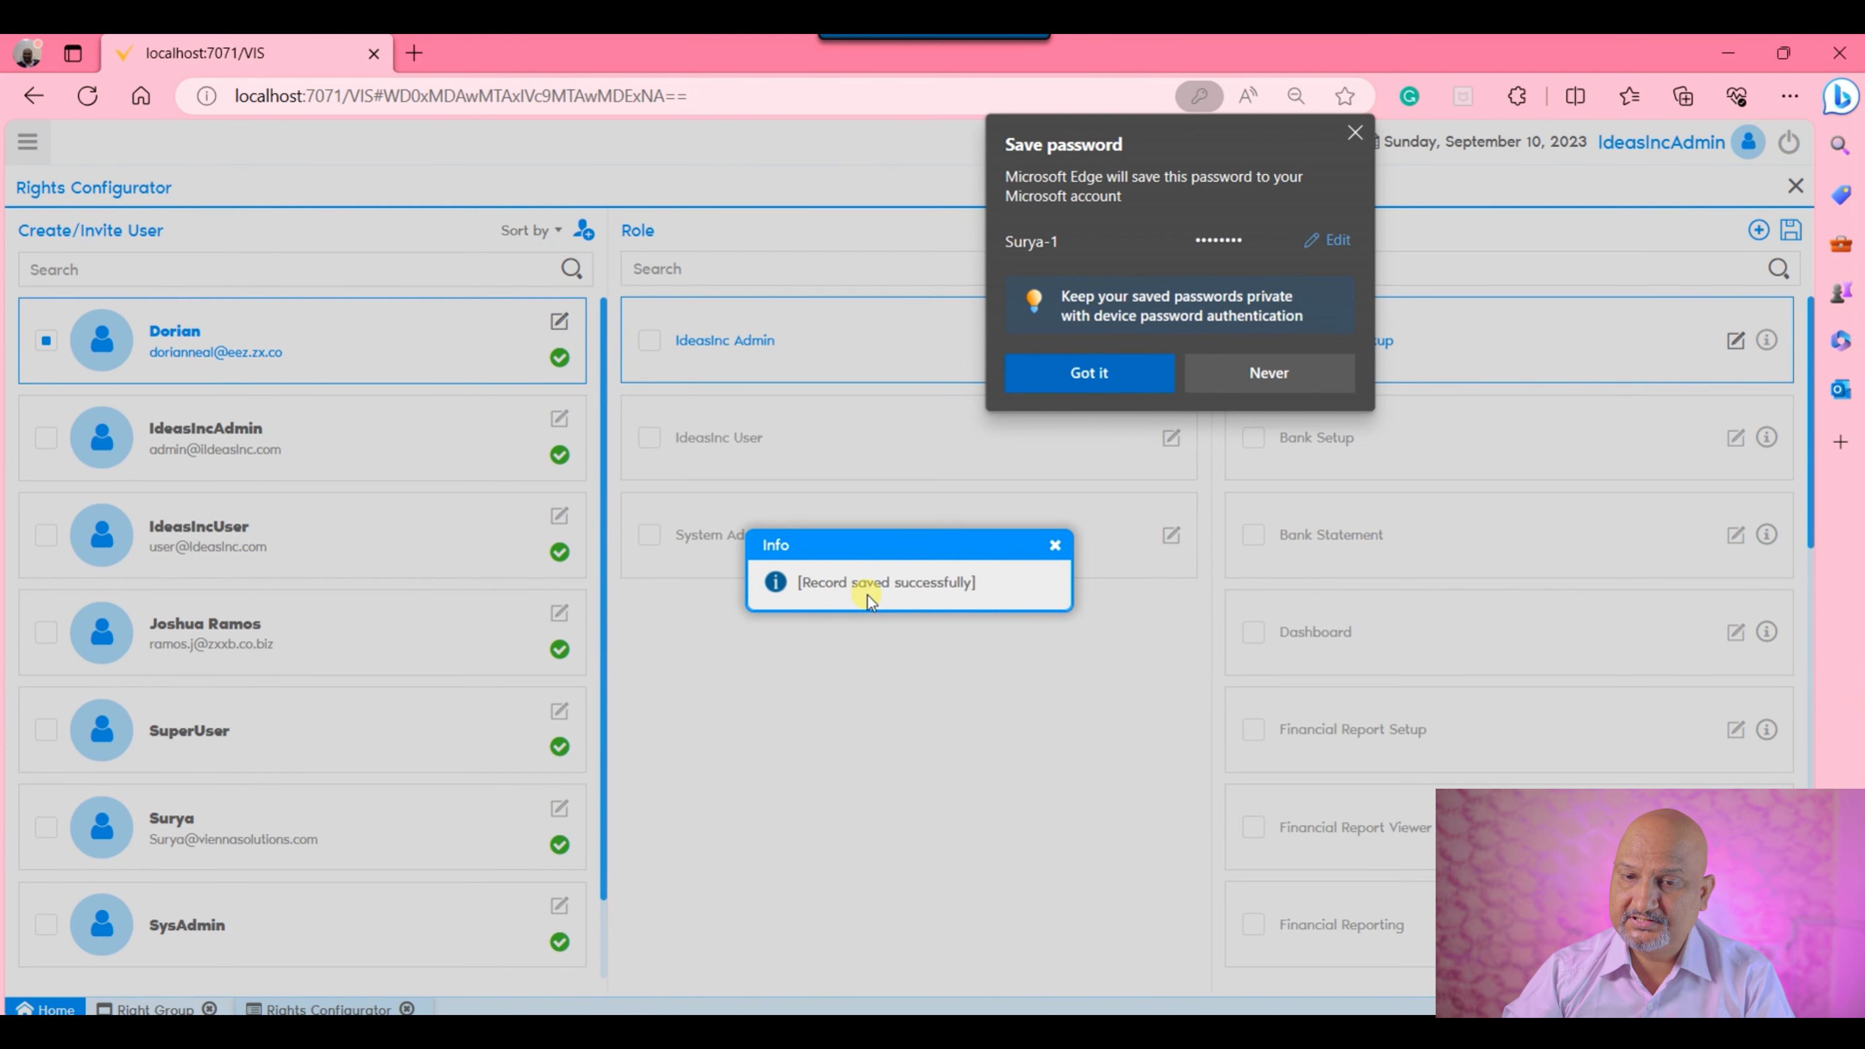
click(1248, 373)
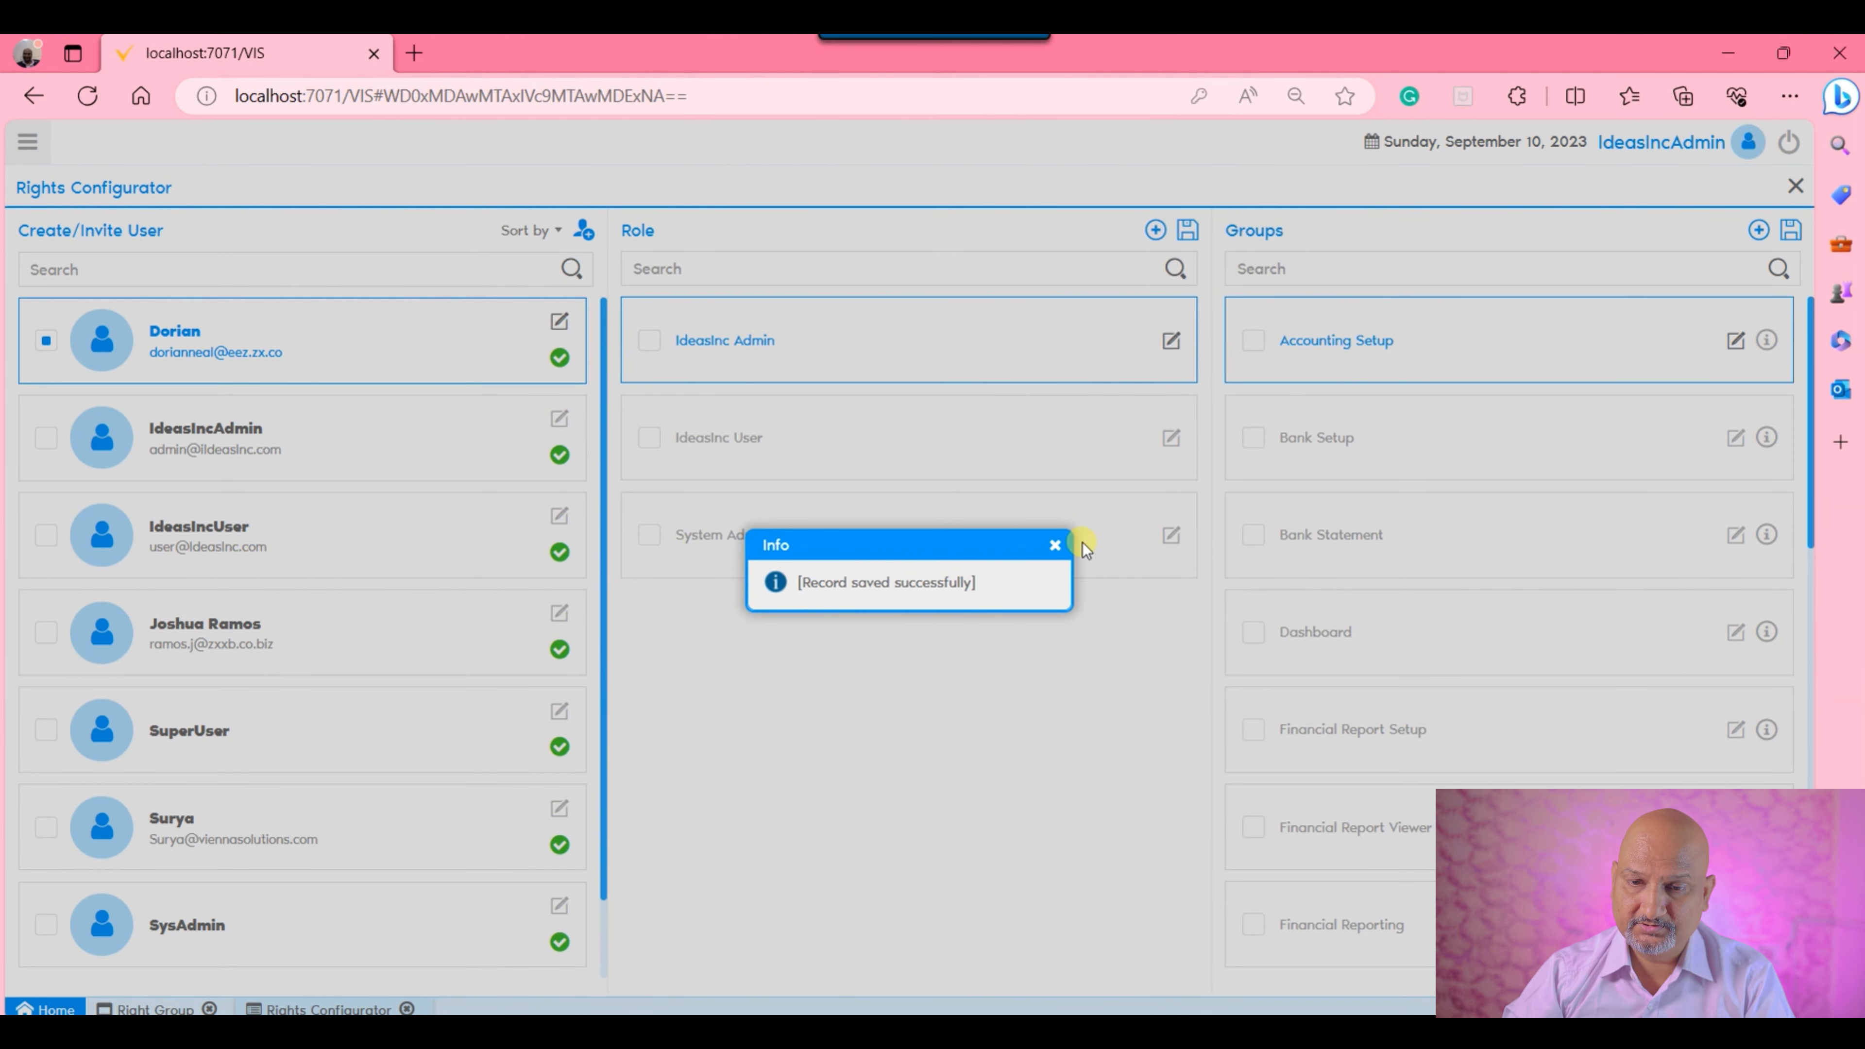
click(1056, 545)
Find and select the newly created user in the user list.
click(502, 277)
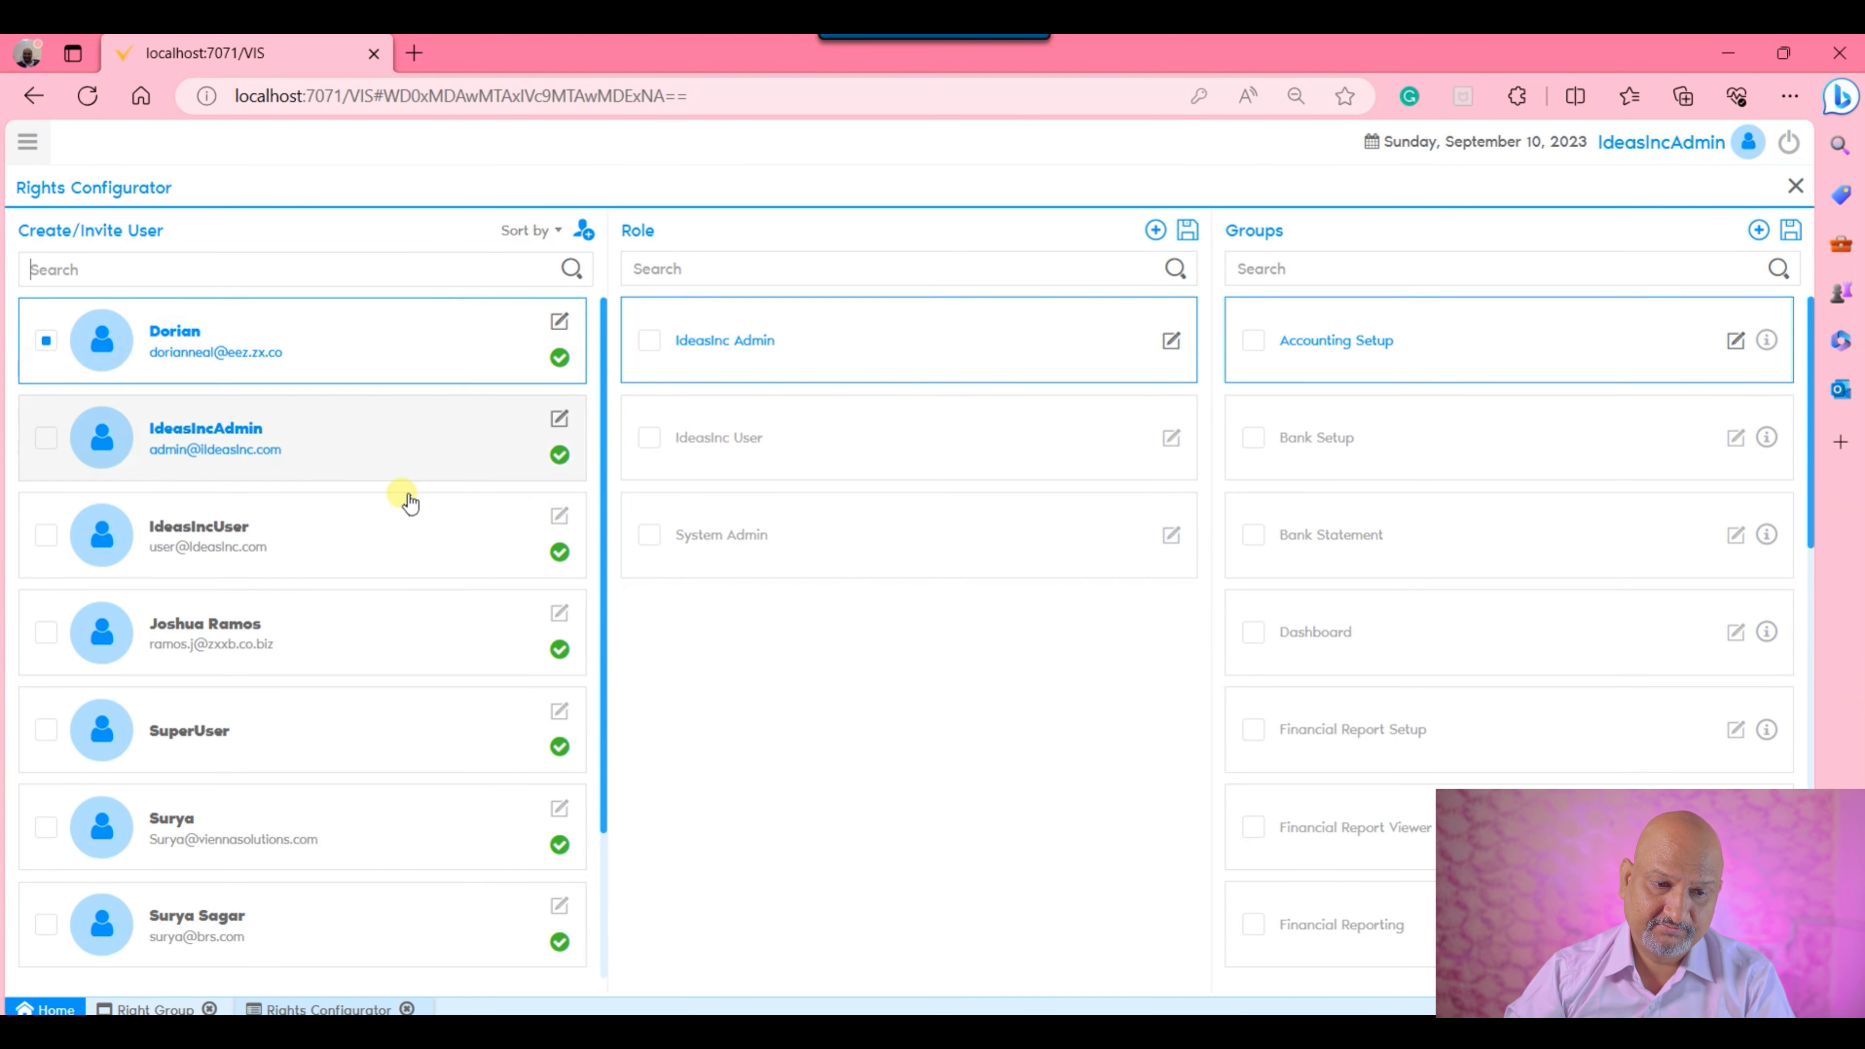
scroll(378, 822, down, 3)
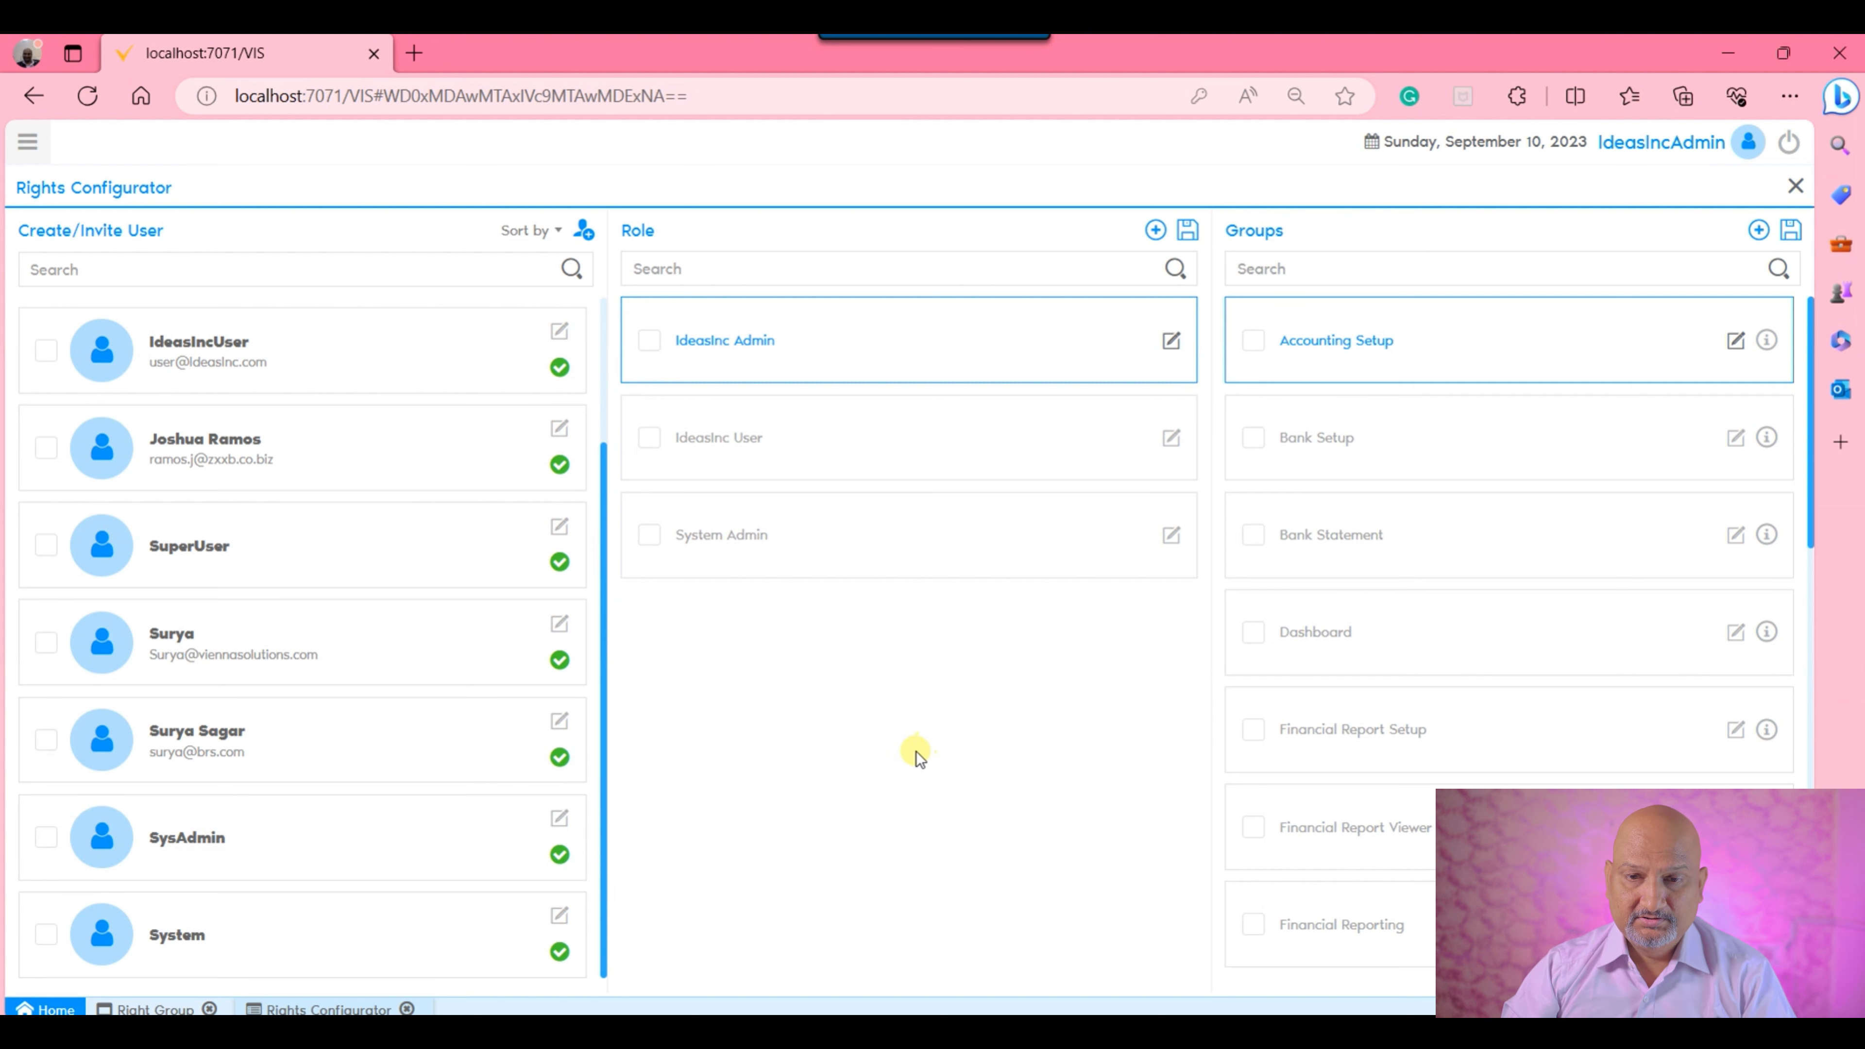
scroll(162, 543, up, 3)
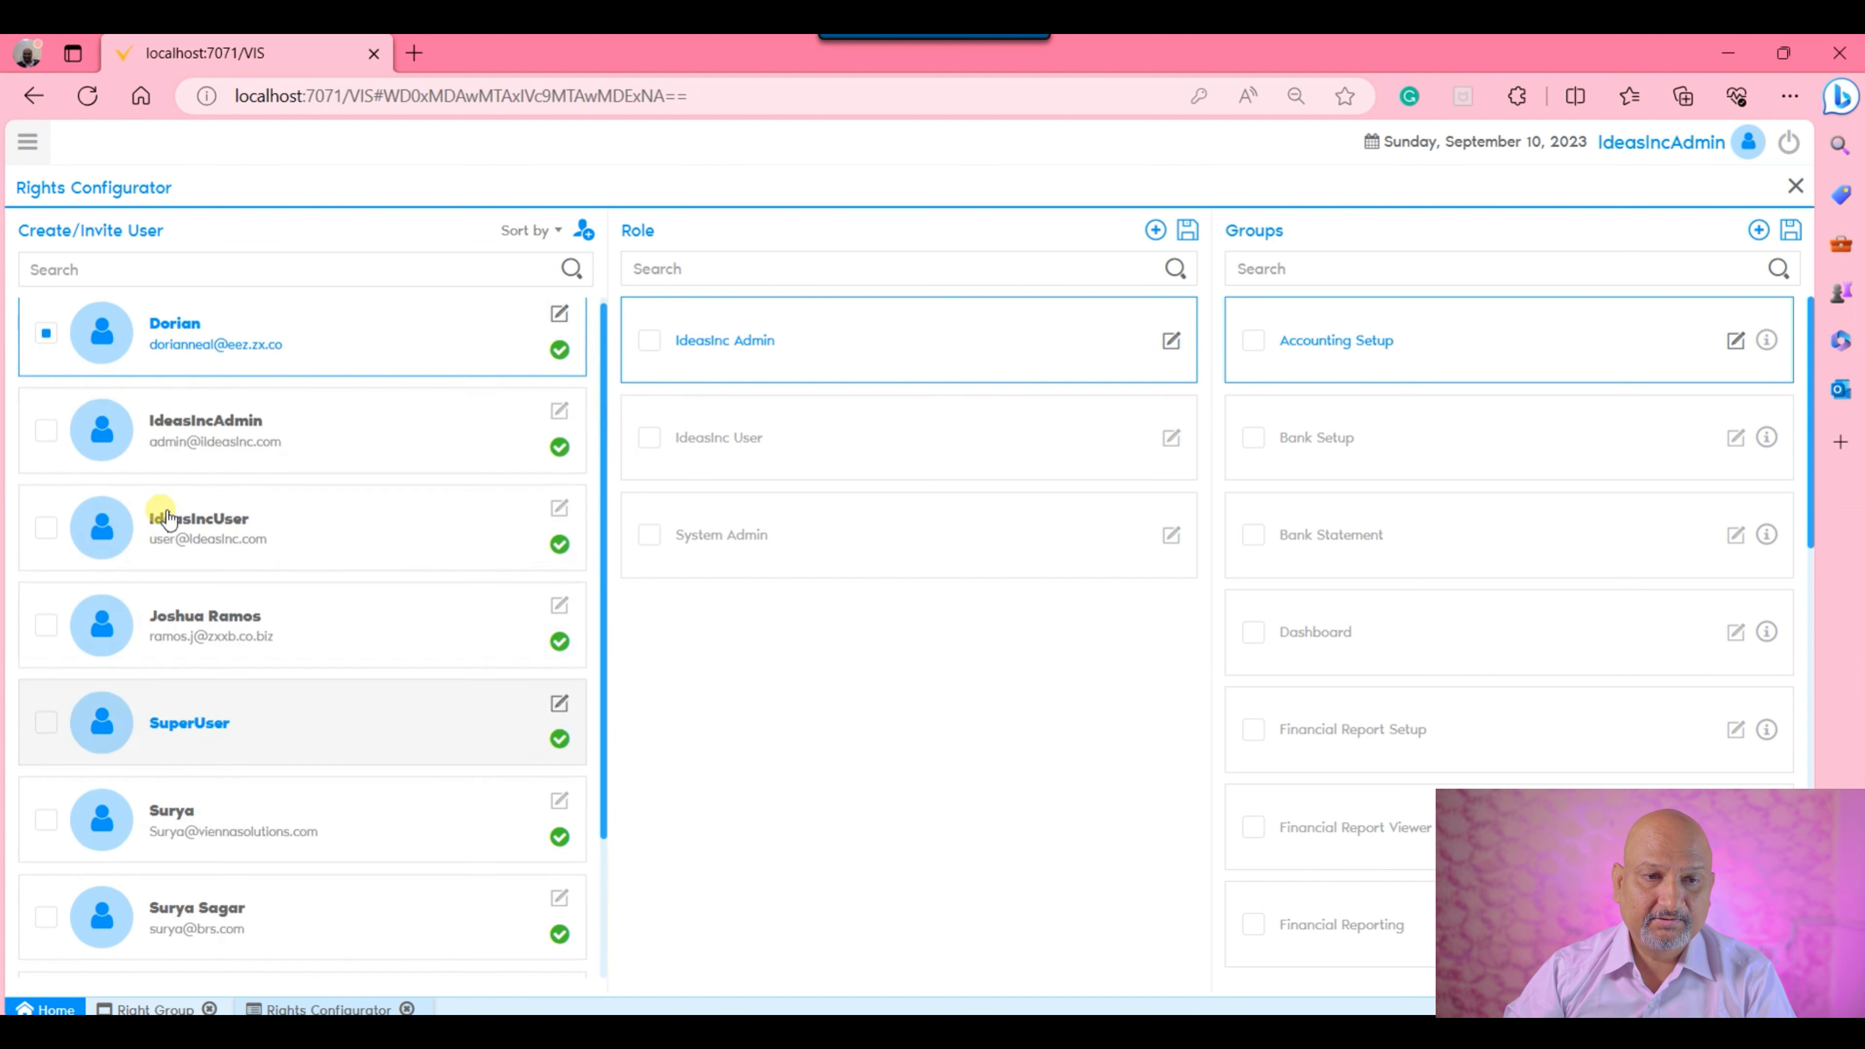
scroll(171, 514, down, 3)
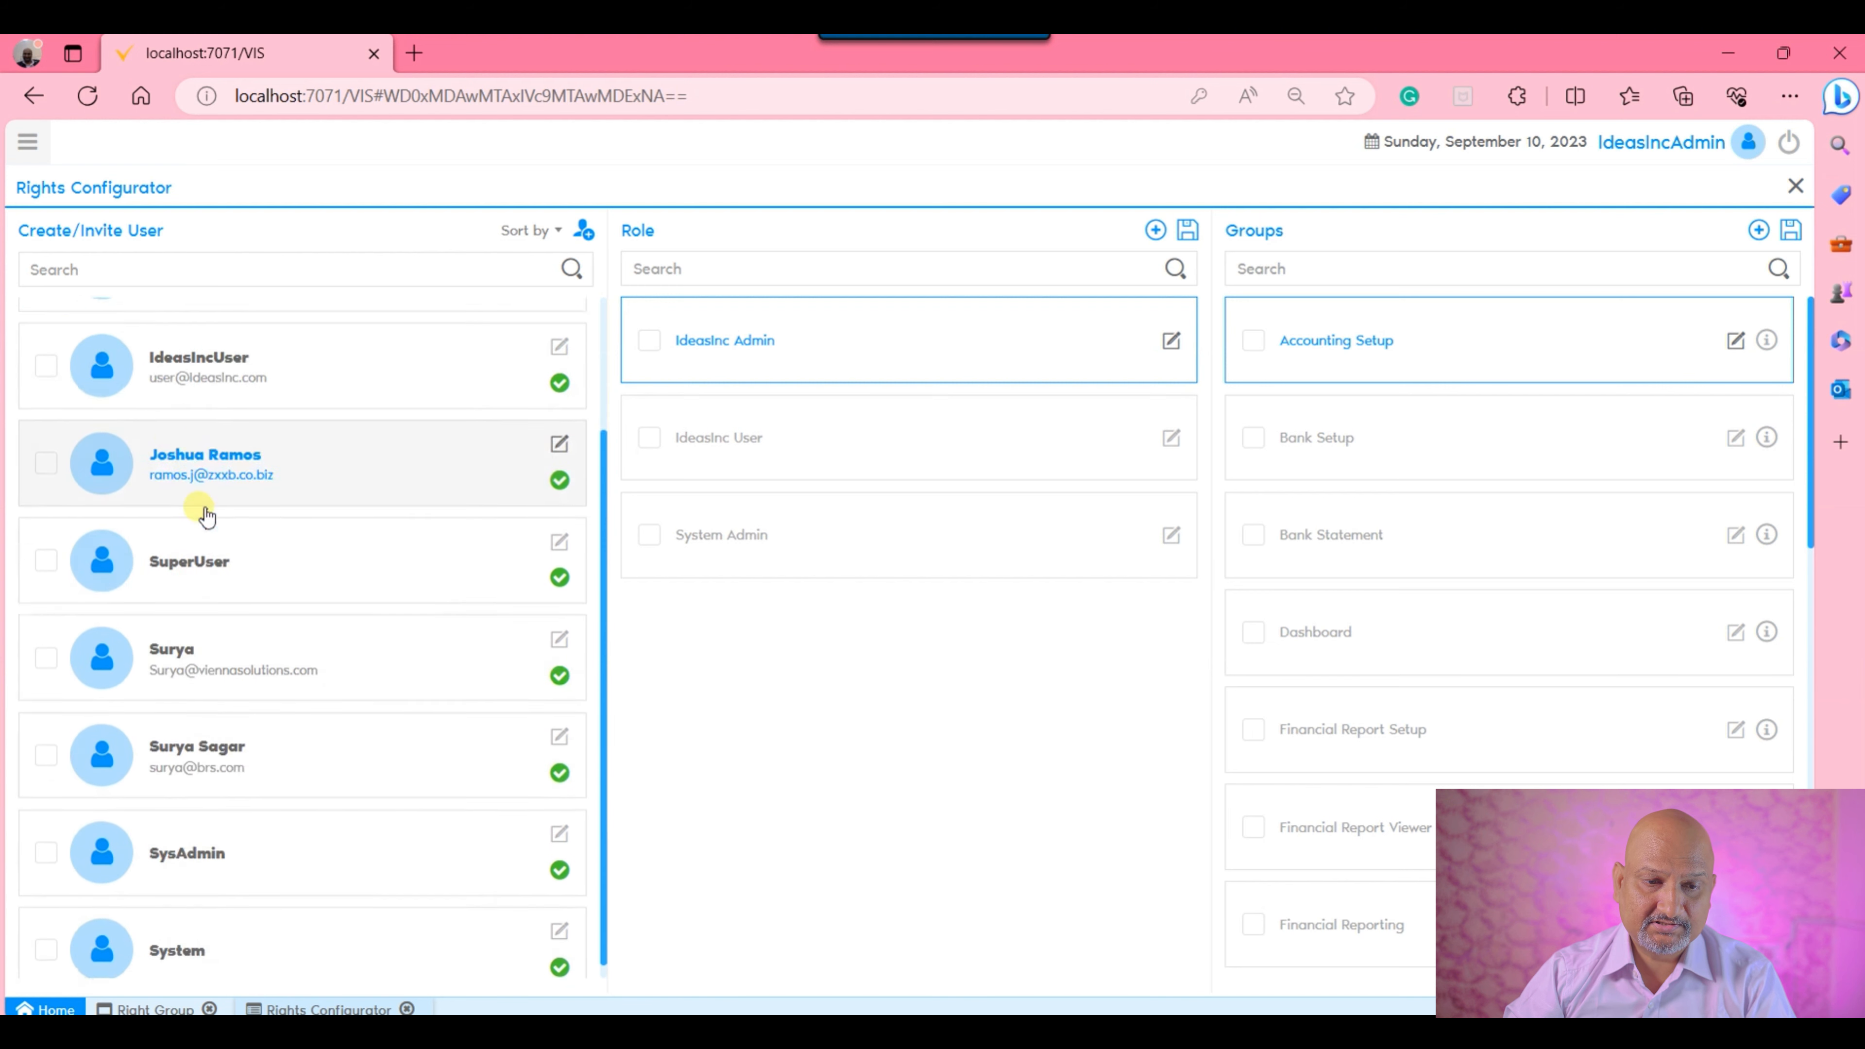
click(321, 749)
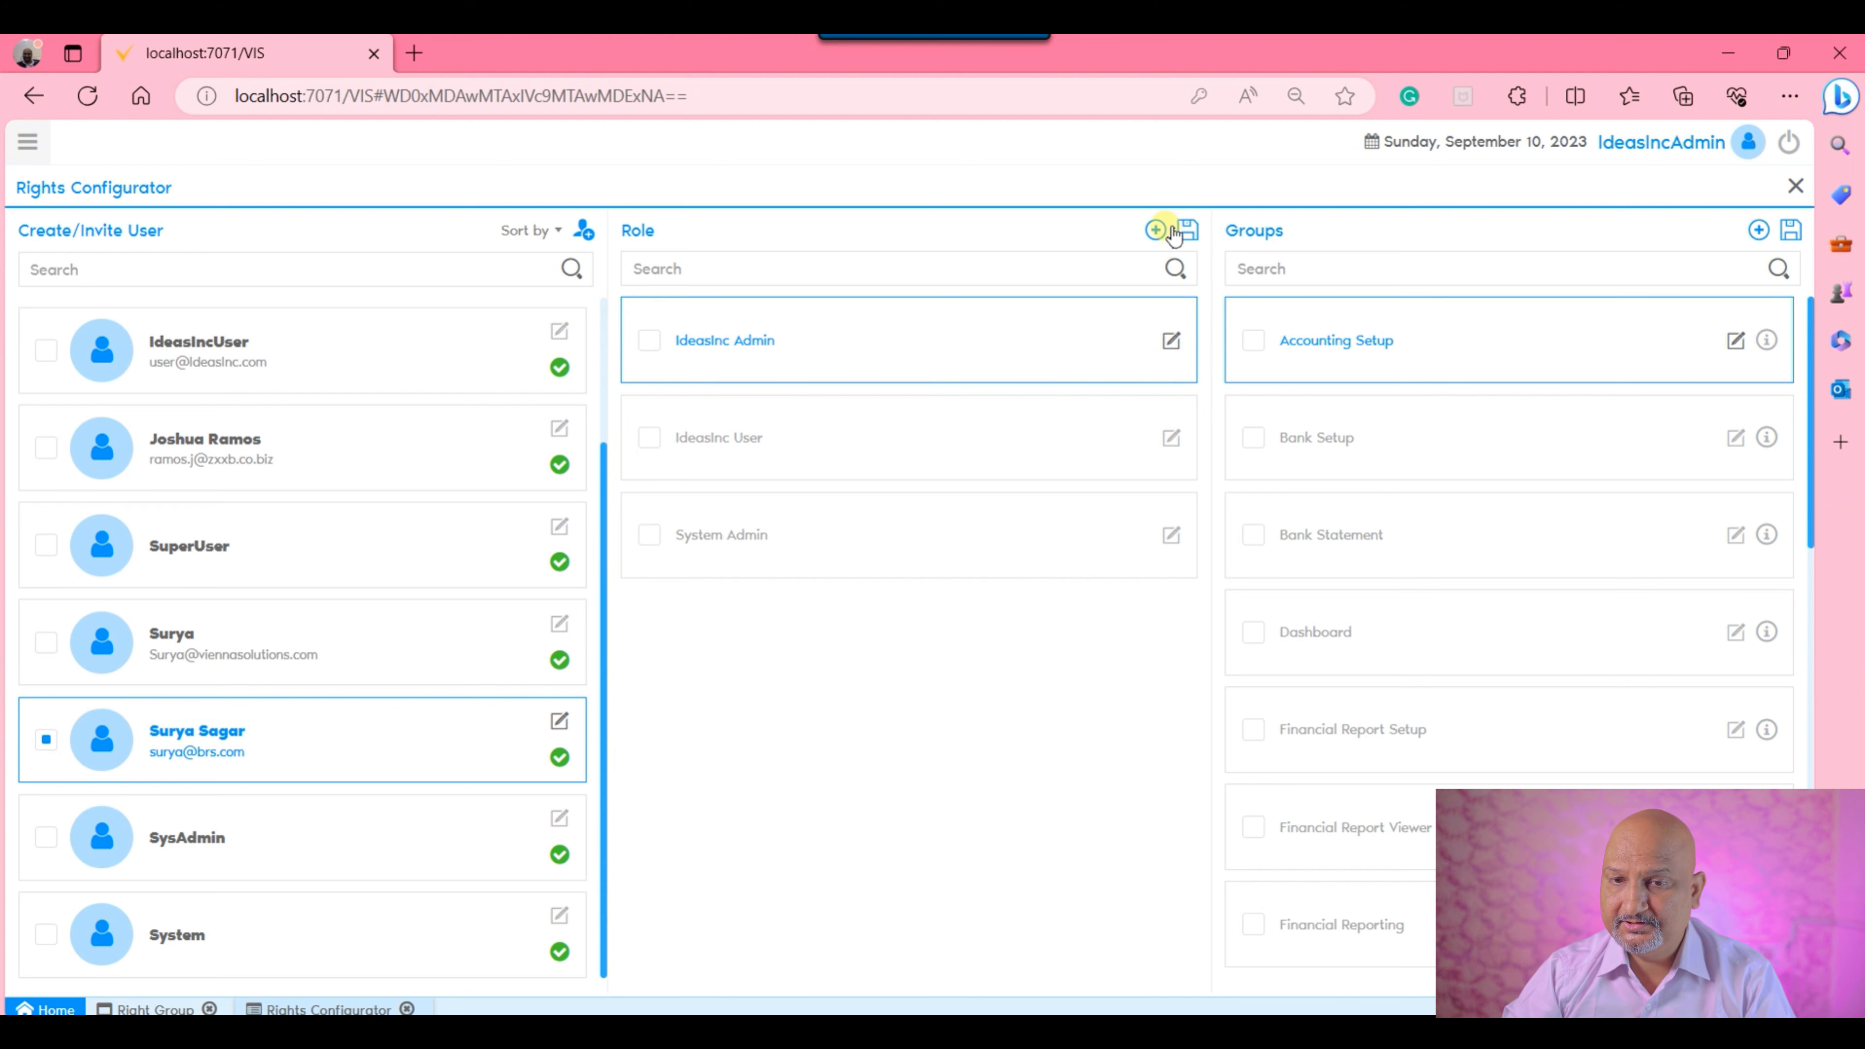
Start a new role named "Sales Executive Role" with the user level Client+Organization.
click(1155, 230)
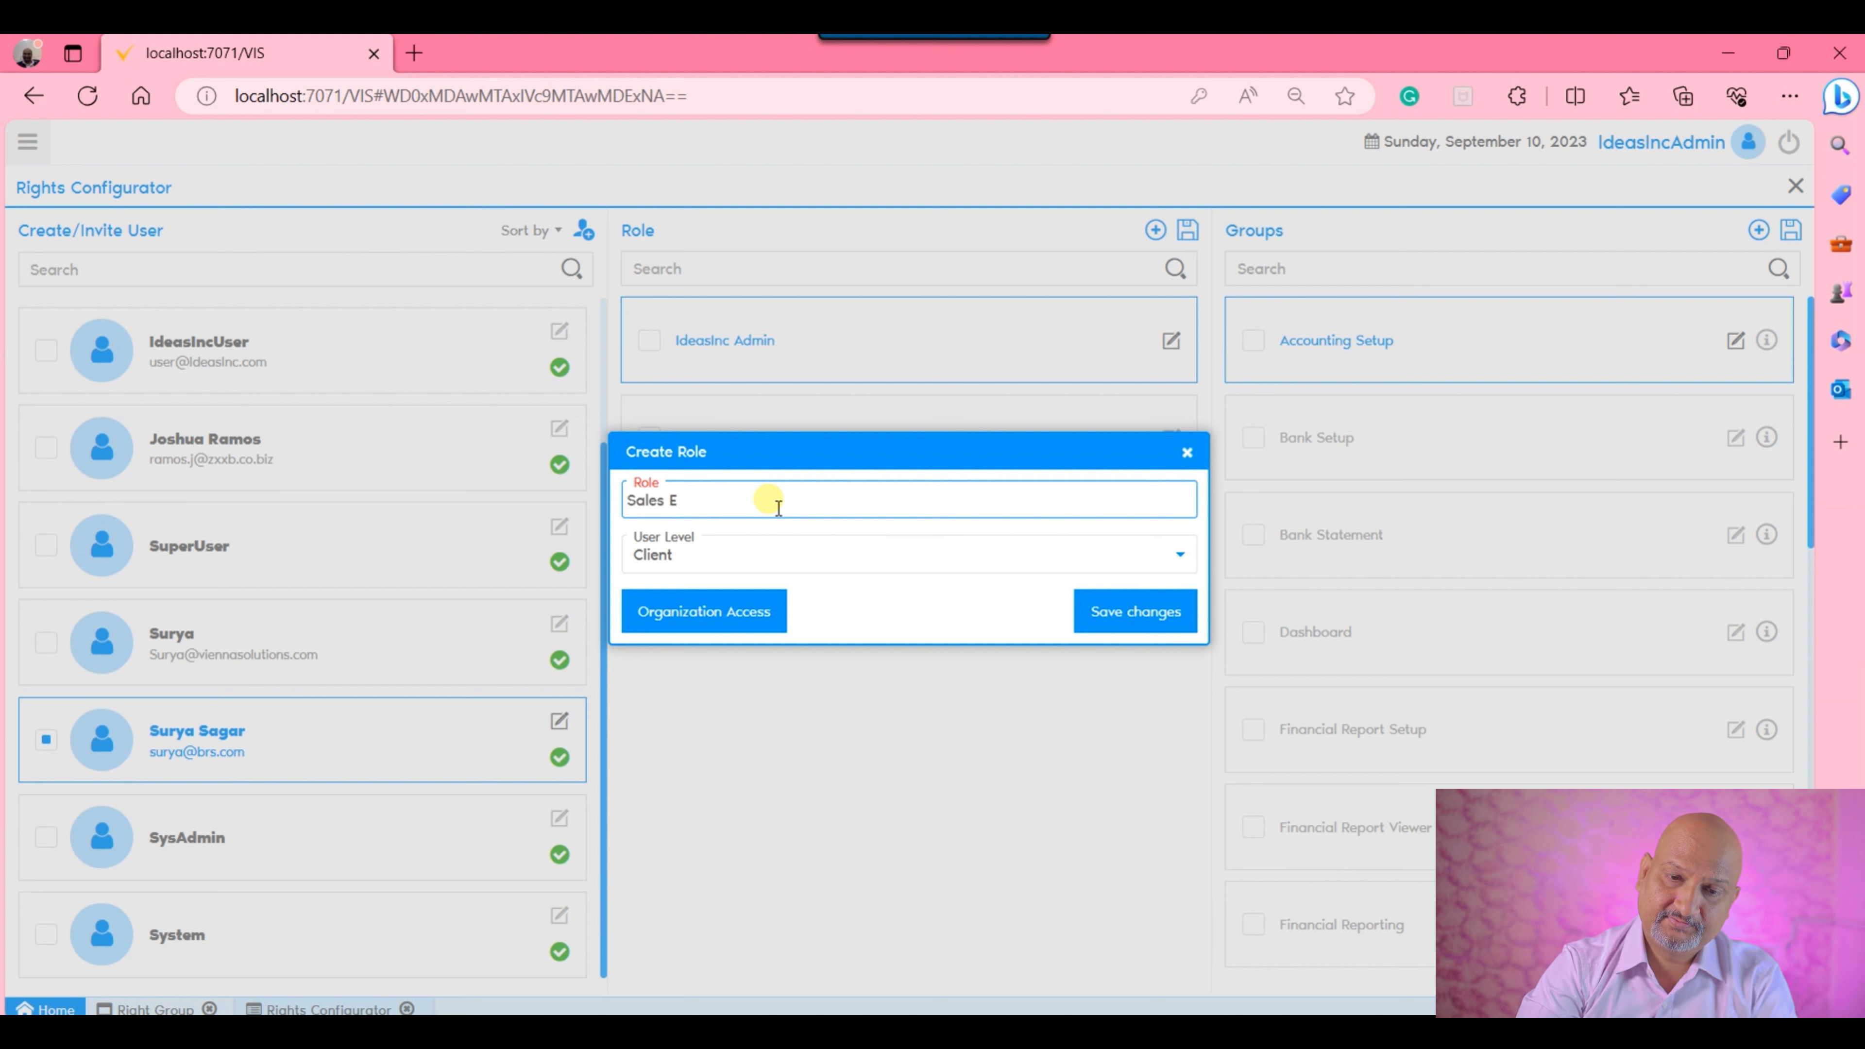
text(Sales Executive Rol)
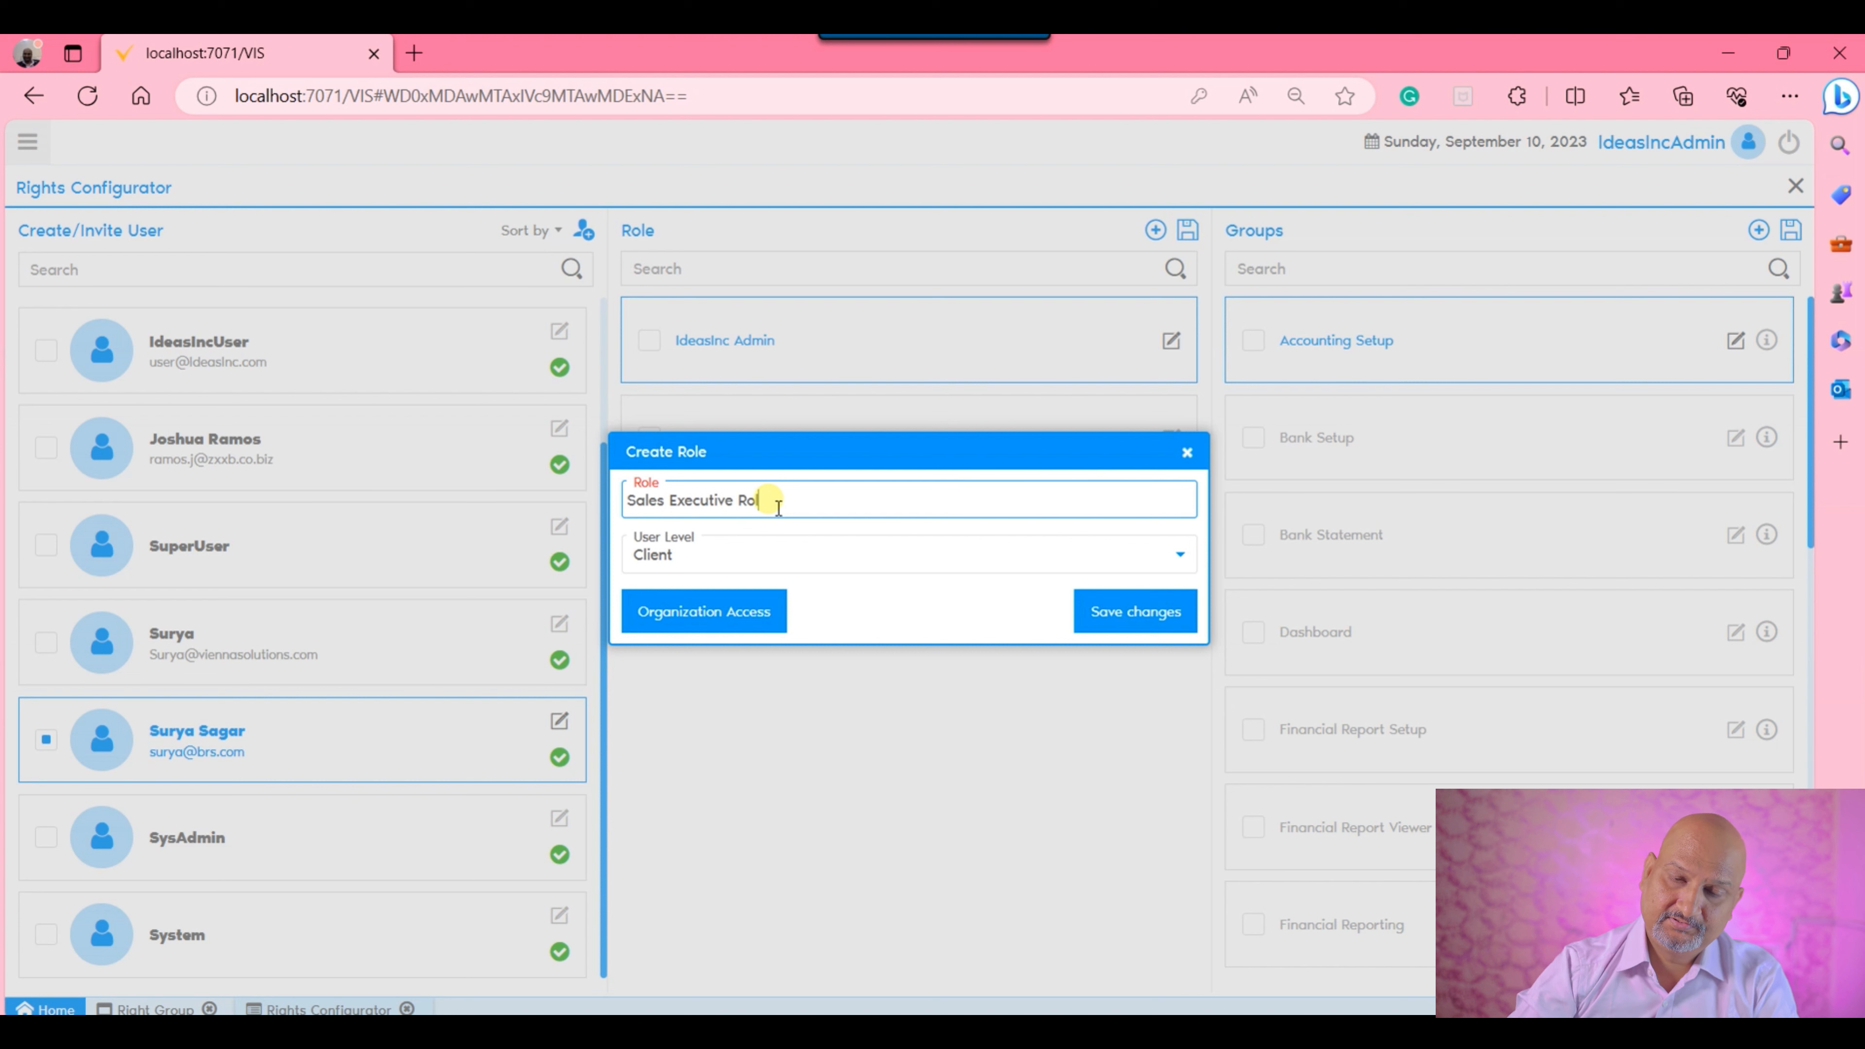
text(e)
click(955, 543)
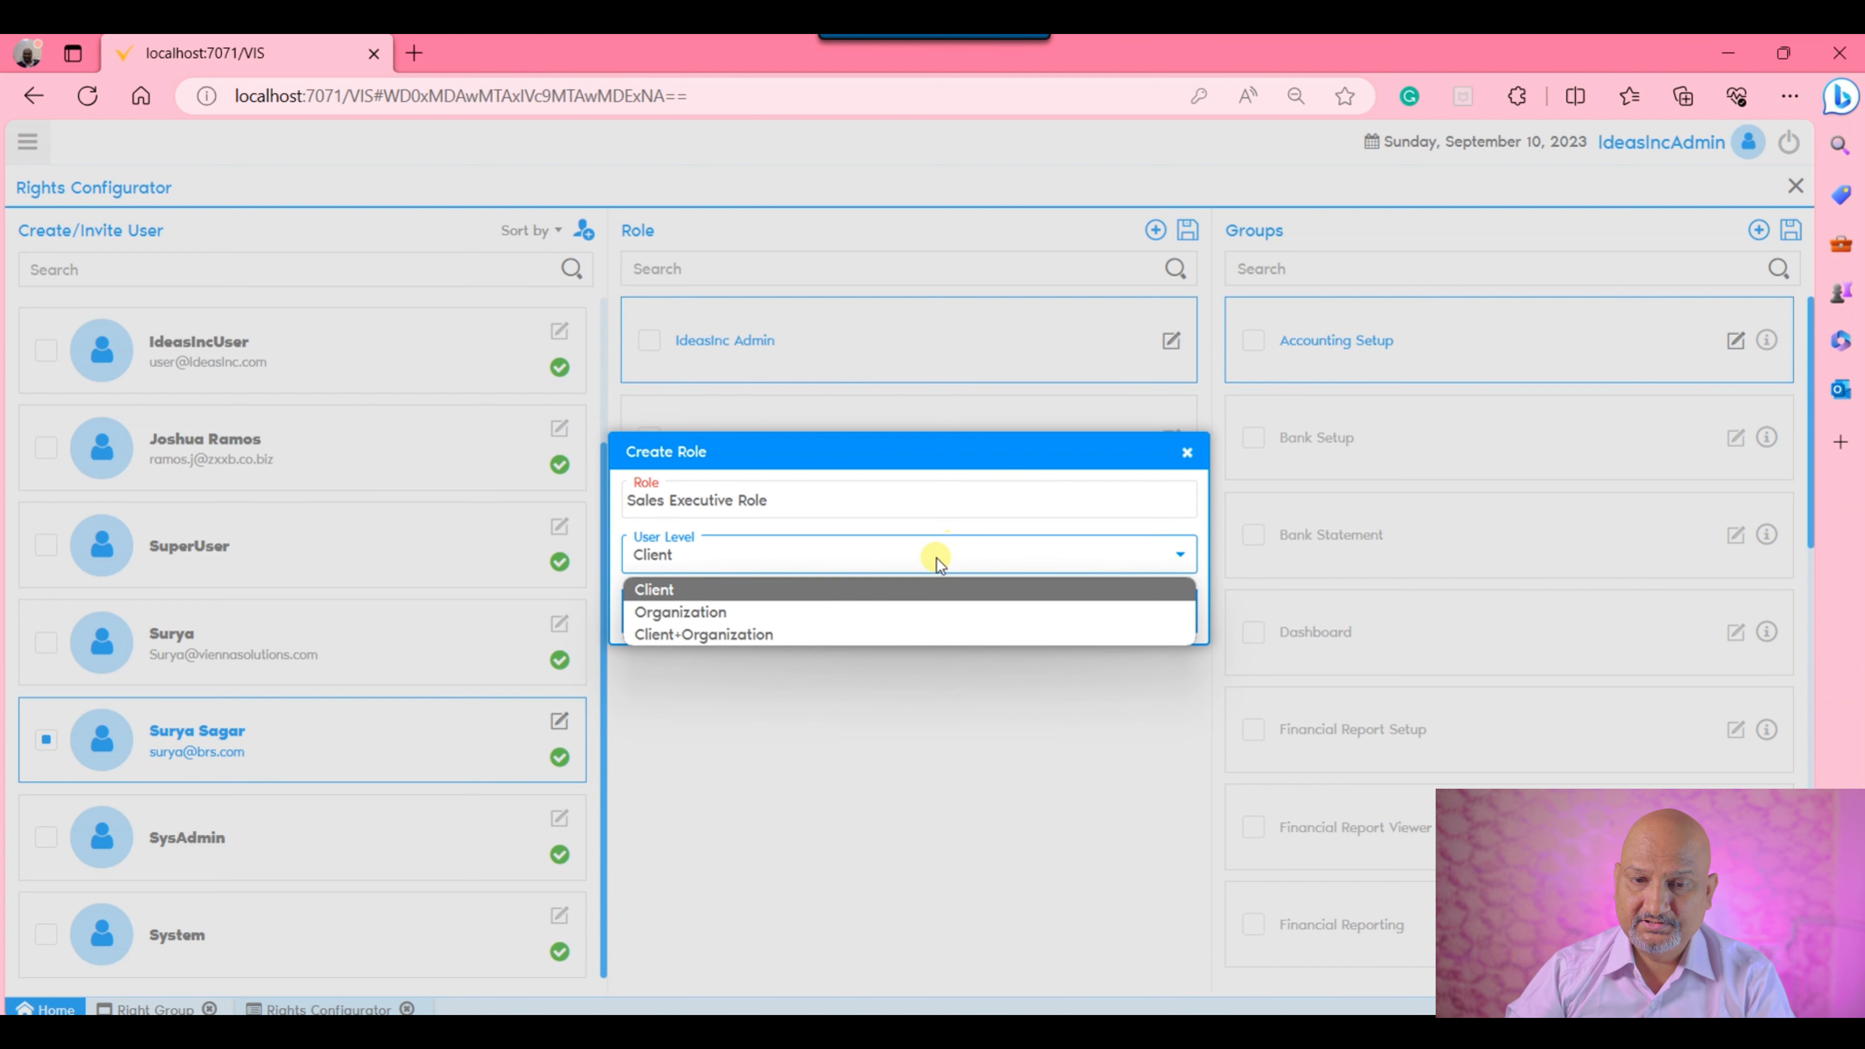
click(890, 633)
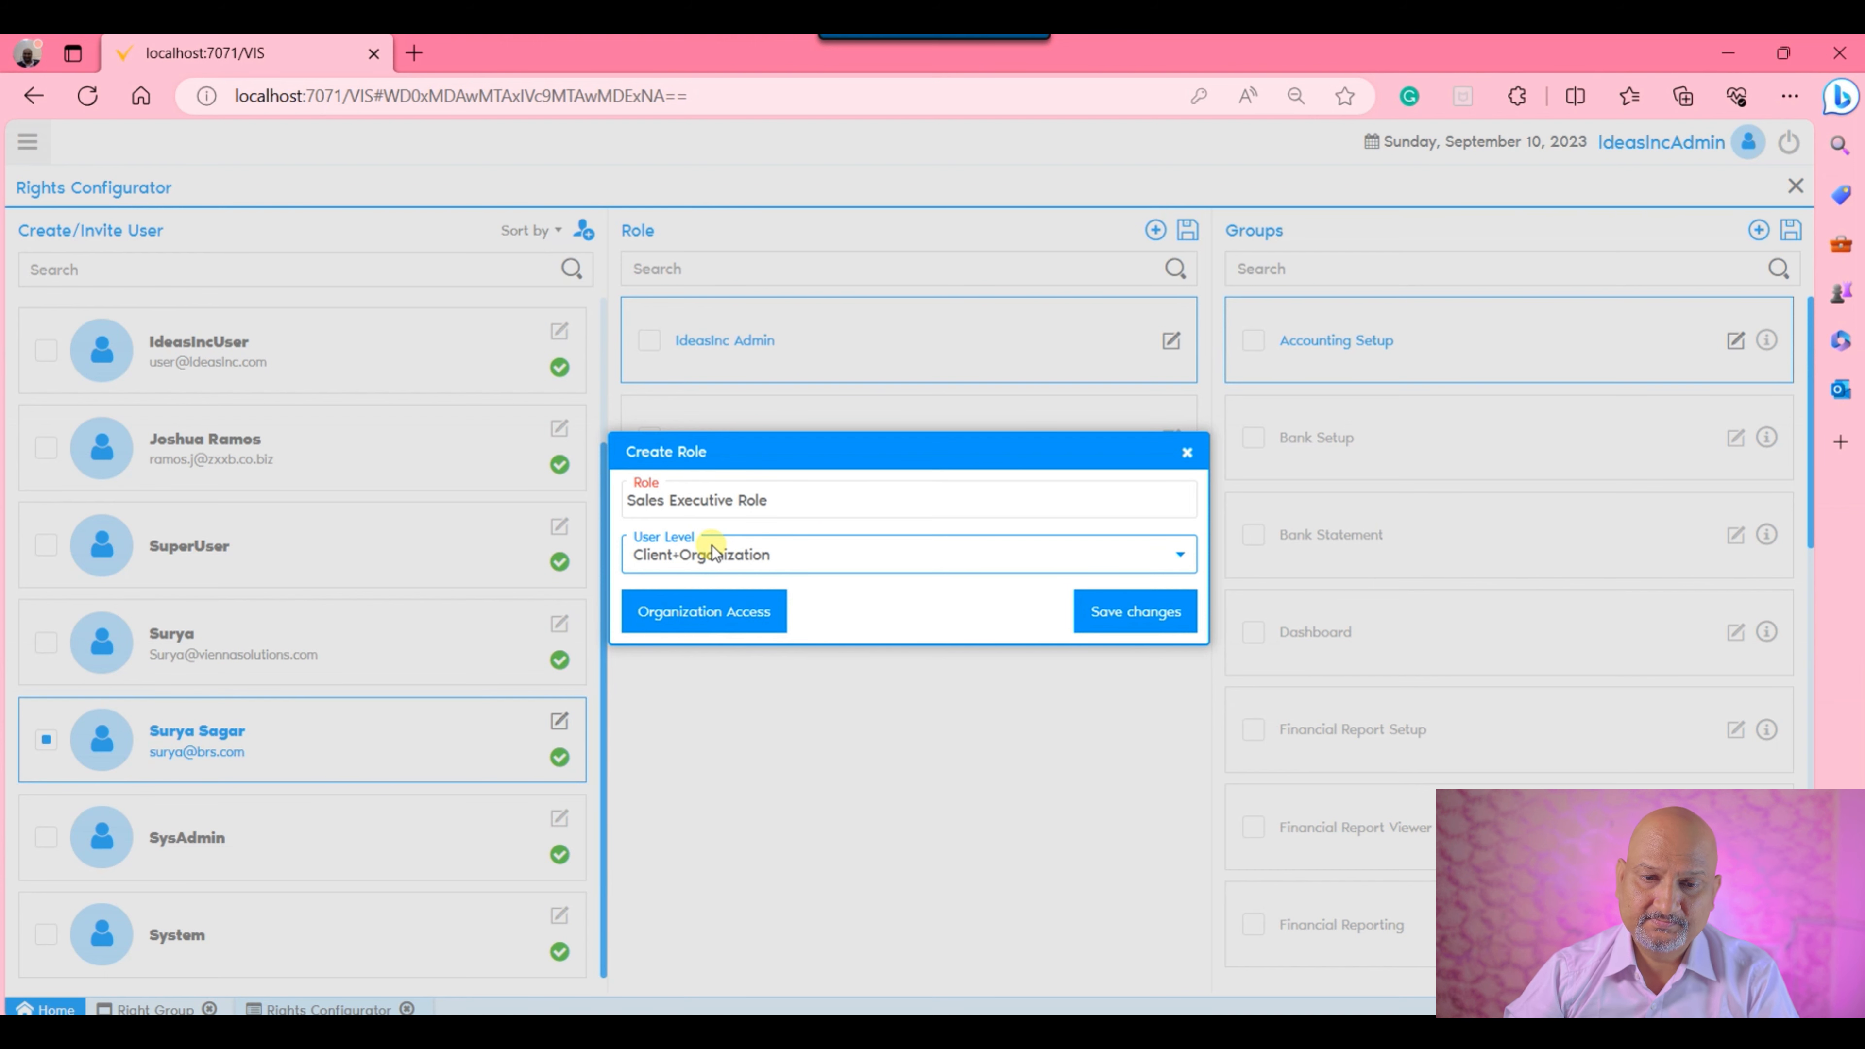
Give the new role access to the HQ and Store organizations and save the role.
click(695, 623)
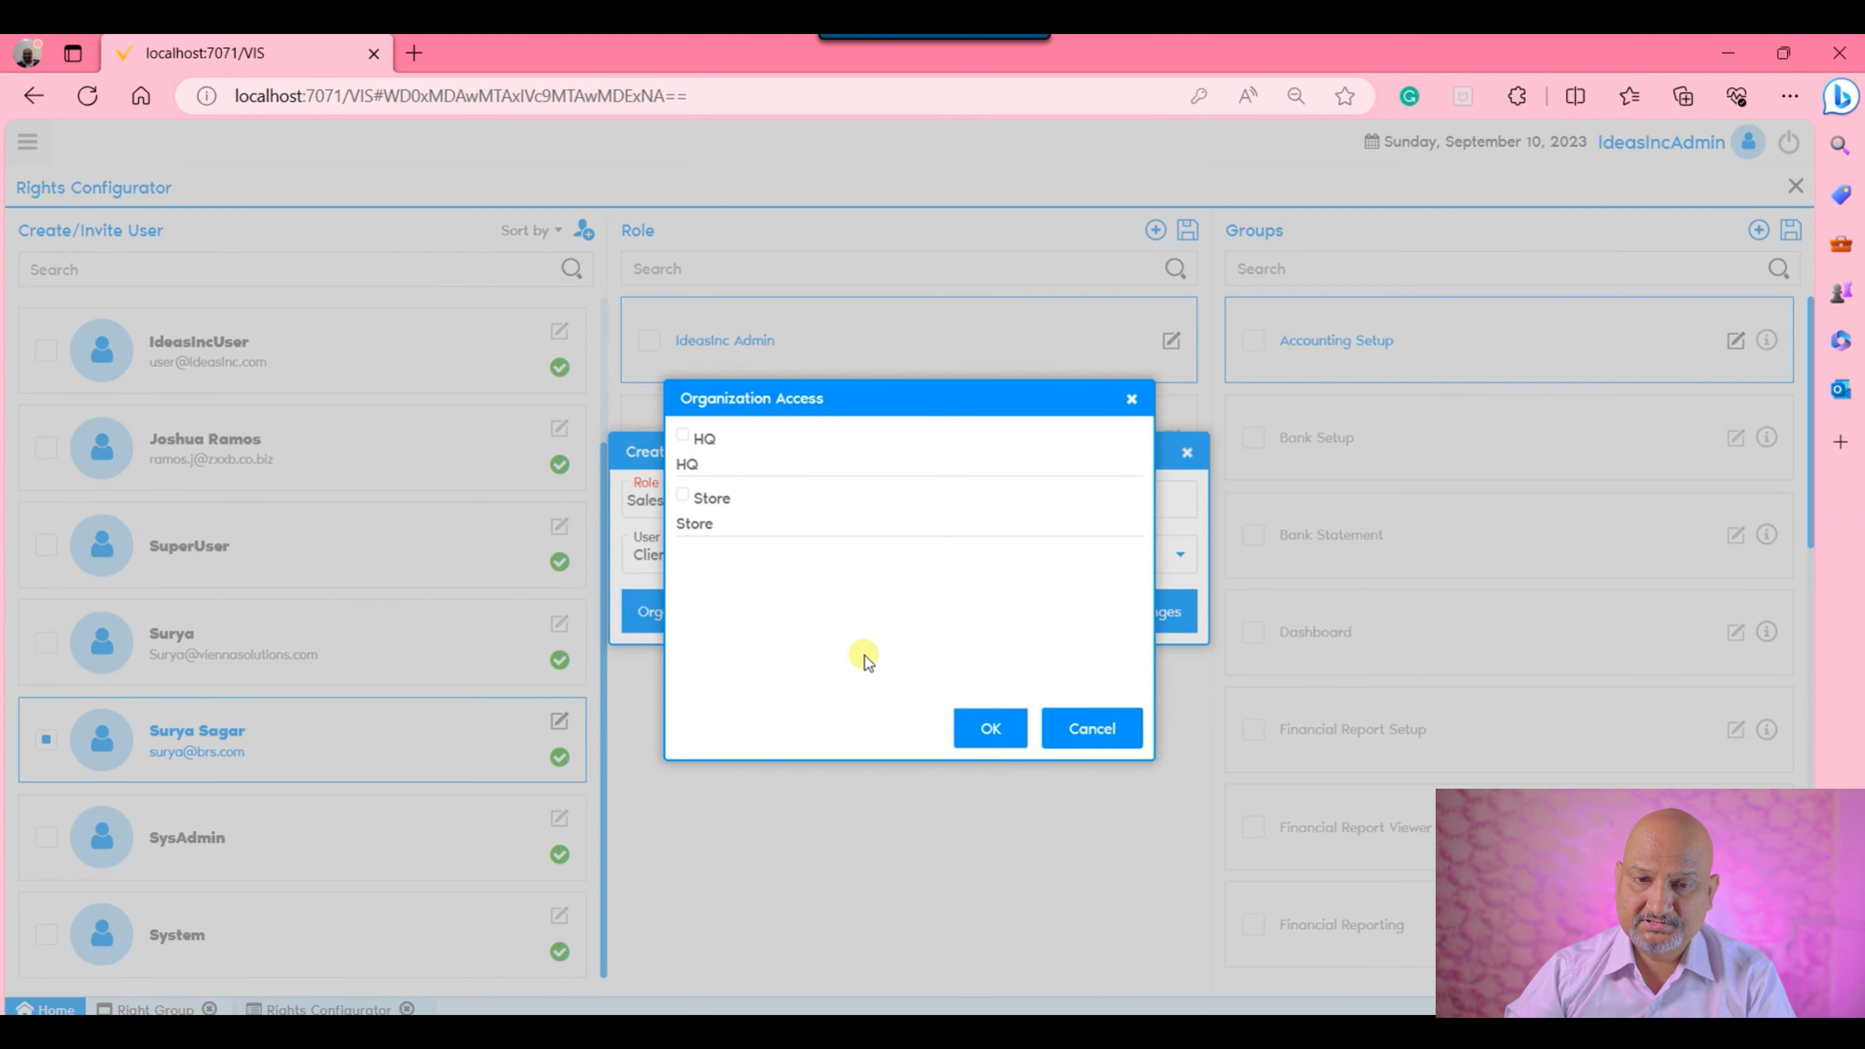
click(682, 435)
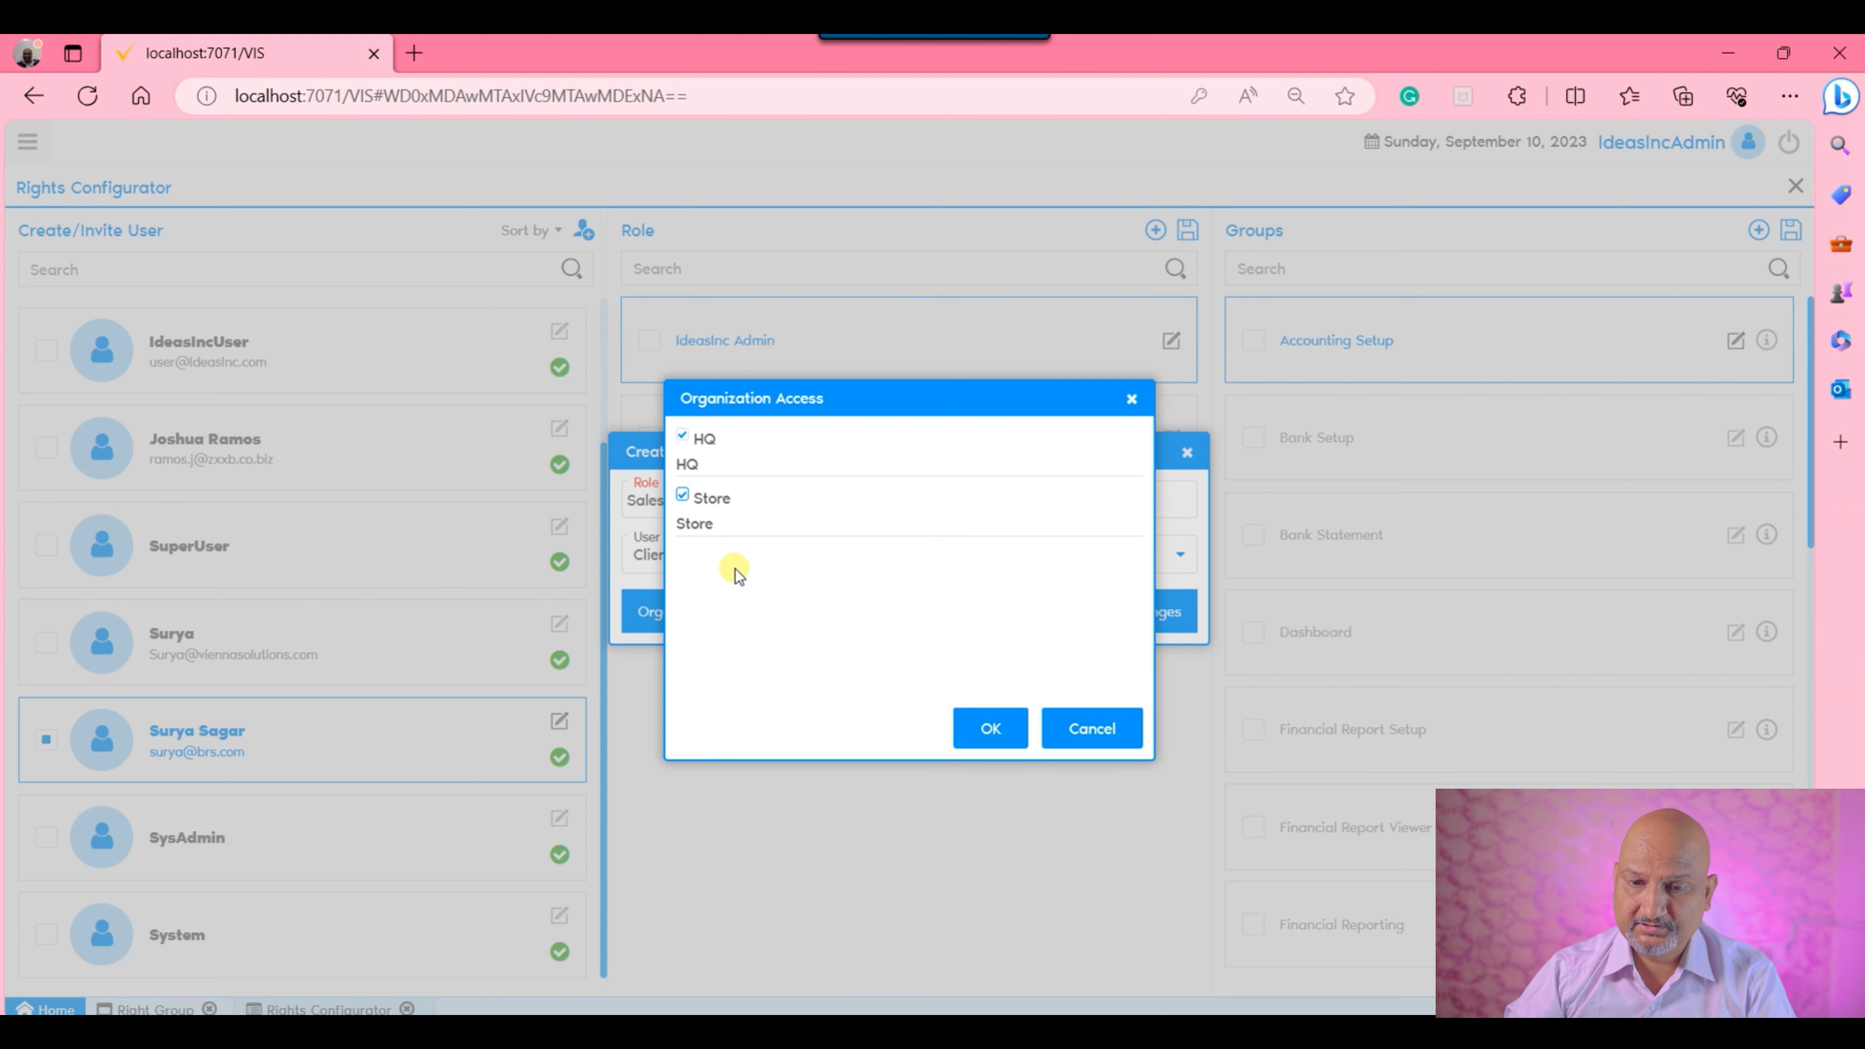
click(978, 743)
click(1129, 622)
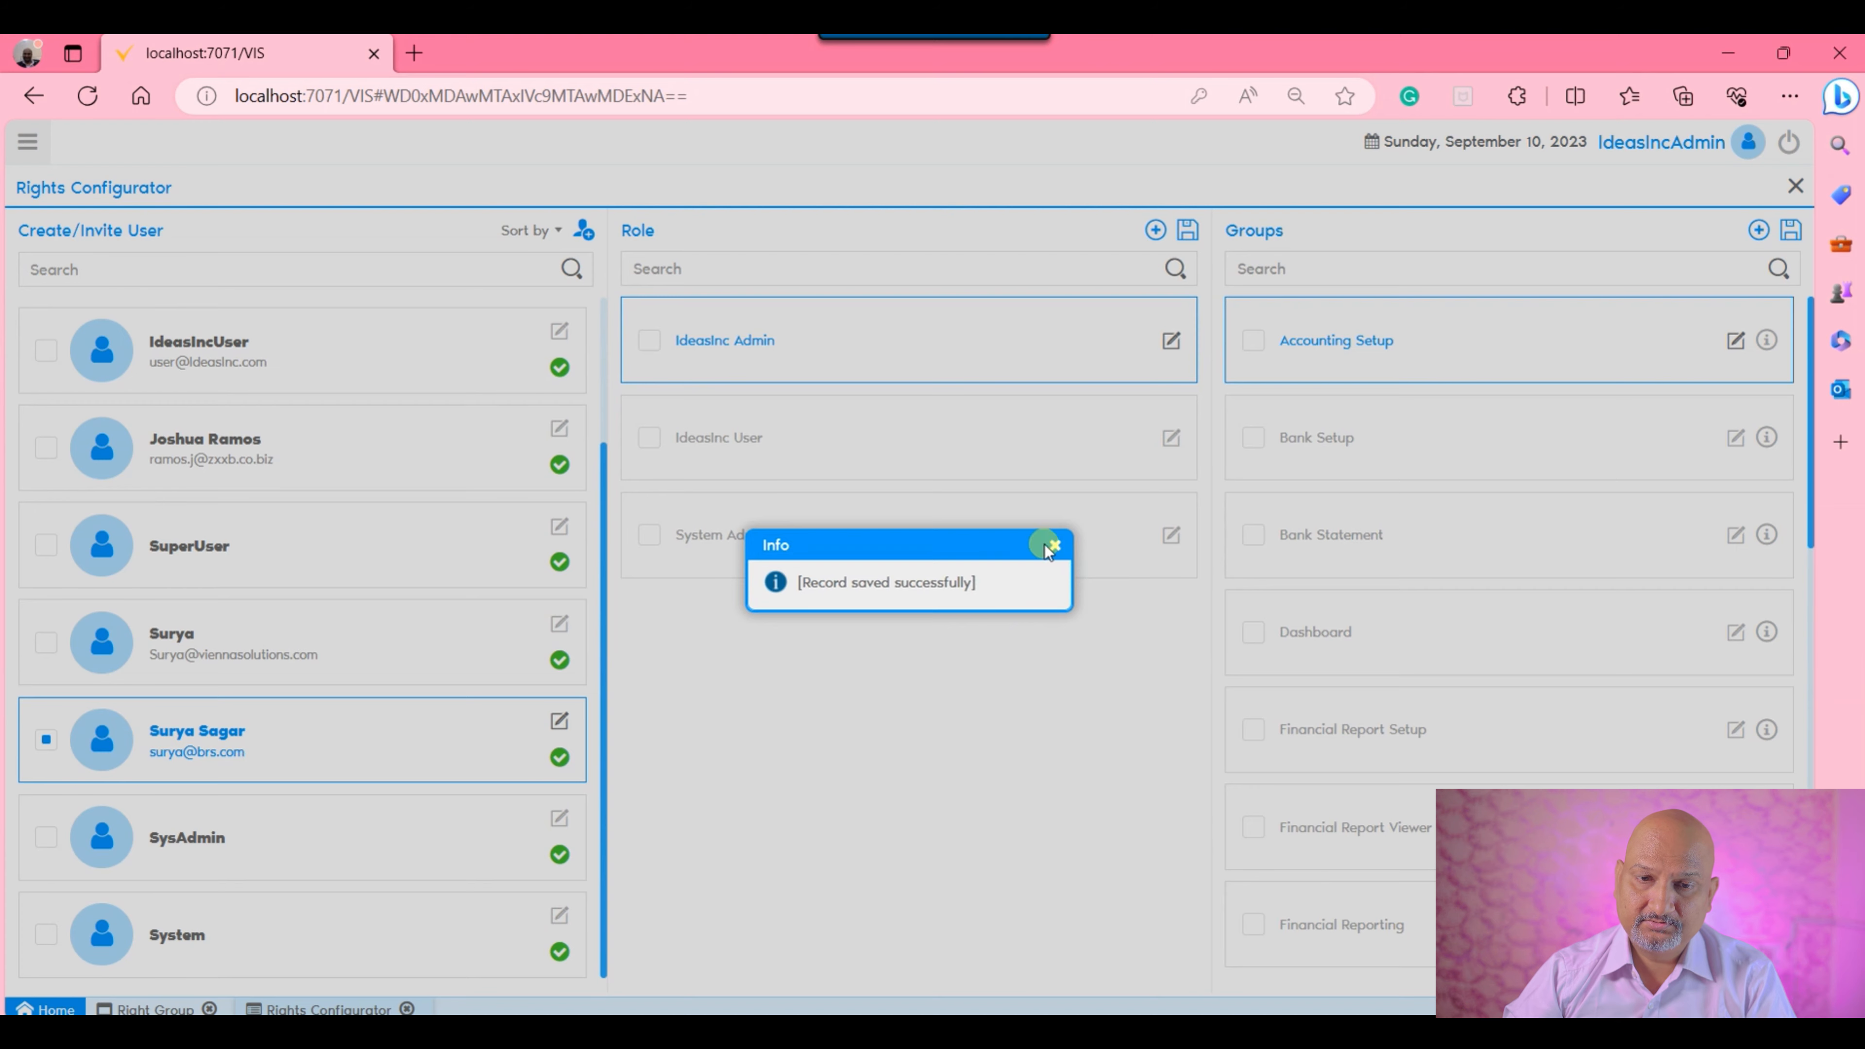
click(1052, 545)
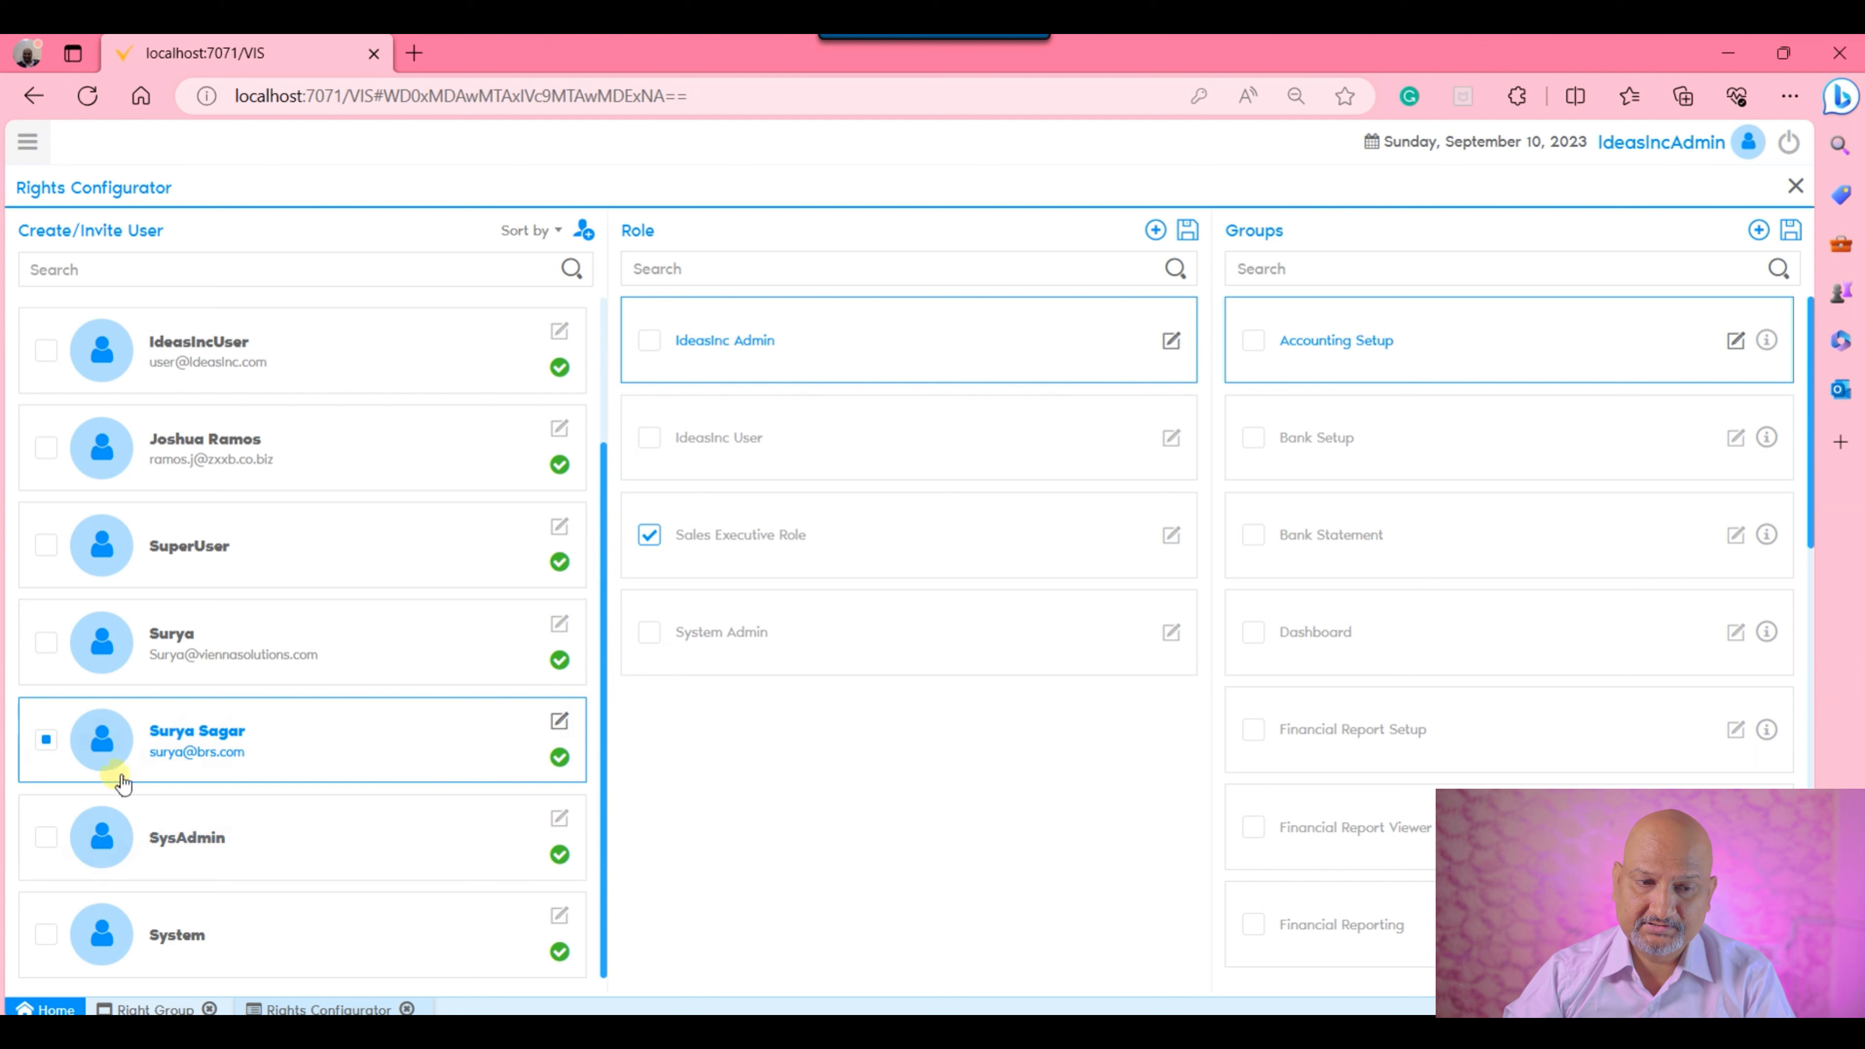
Assign the Sales Executive Role to the newly created user and save the role change.
click(649, 537)
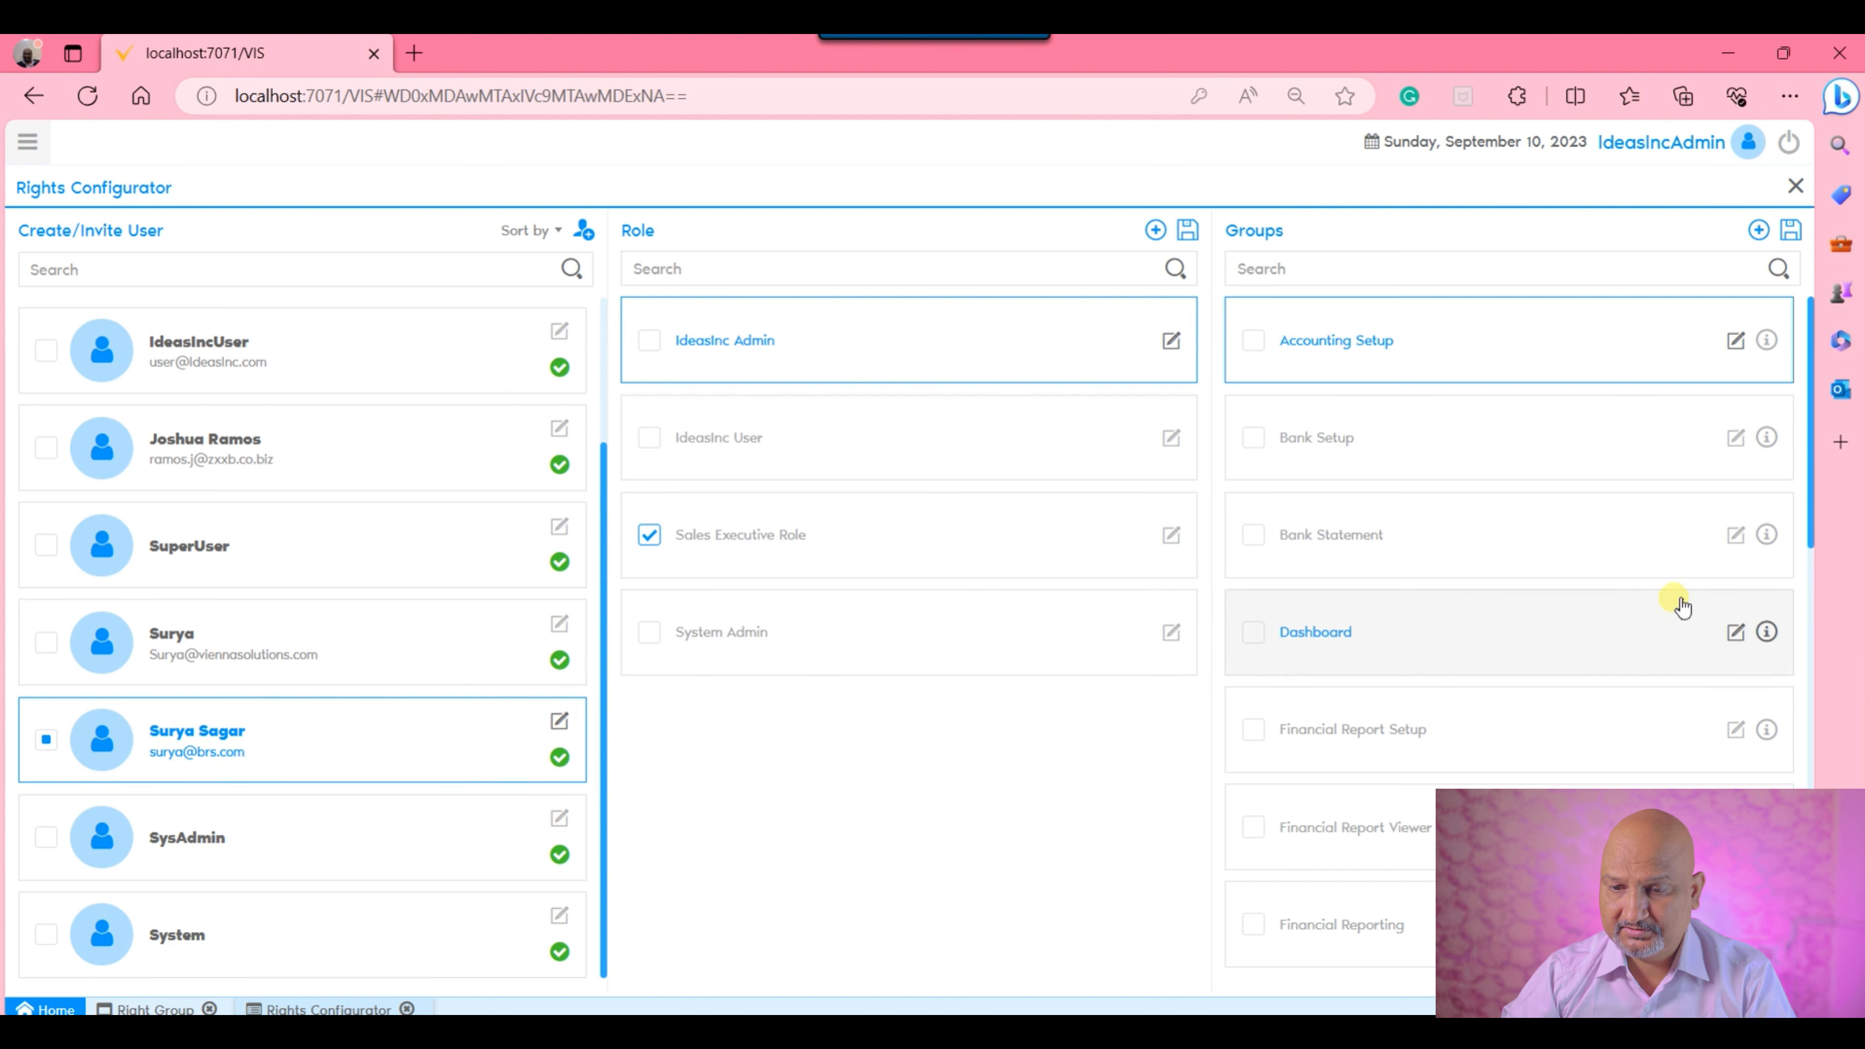
scroll(1677, 602, down, 4)
scroll(1681, 594, down, 8)
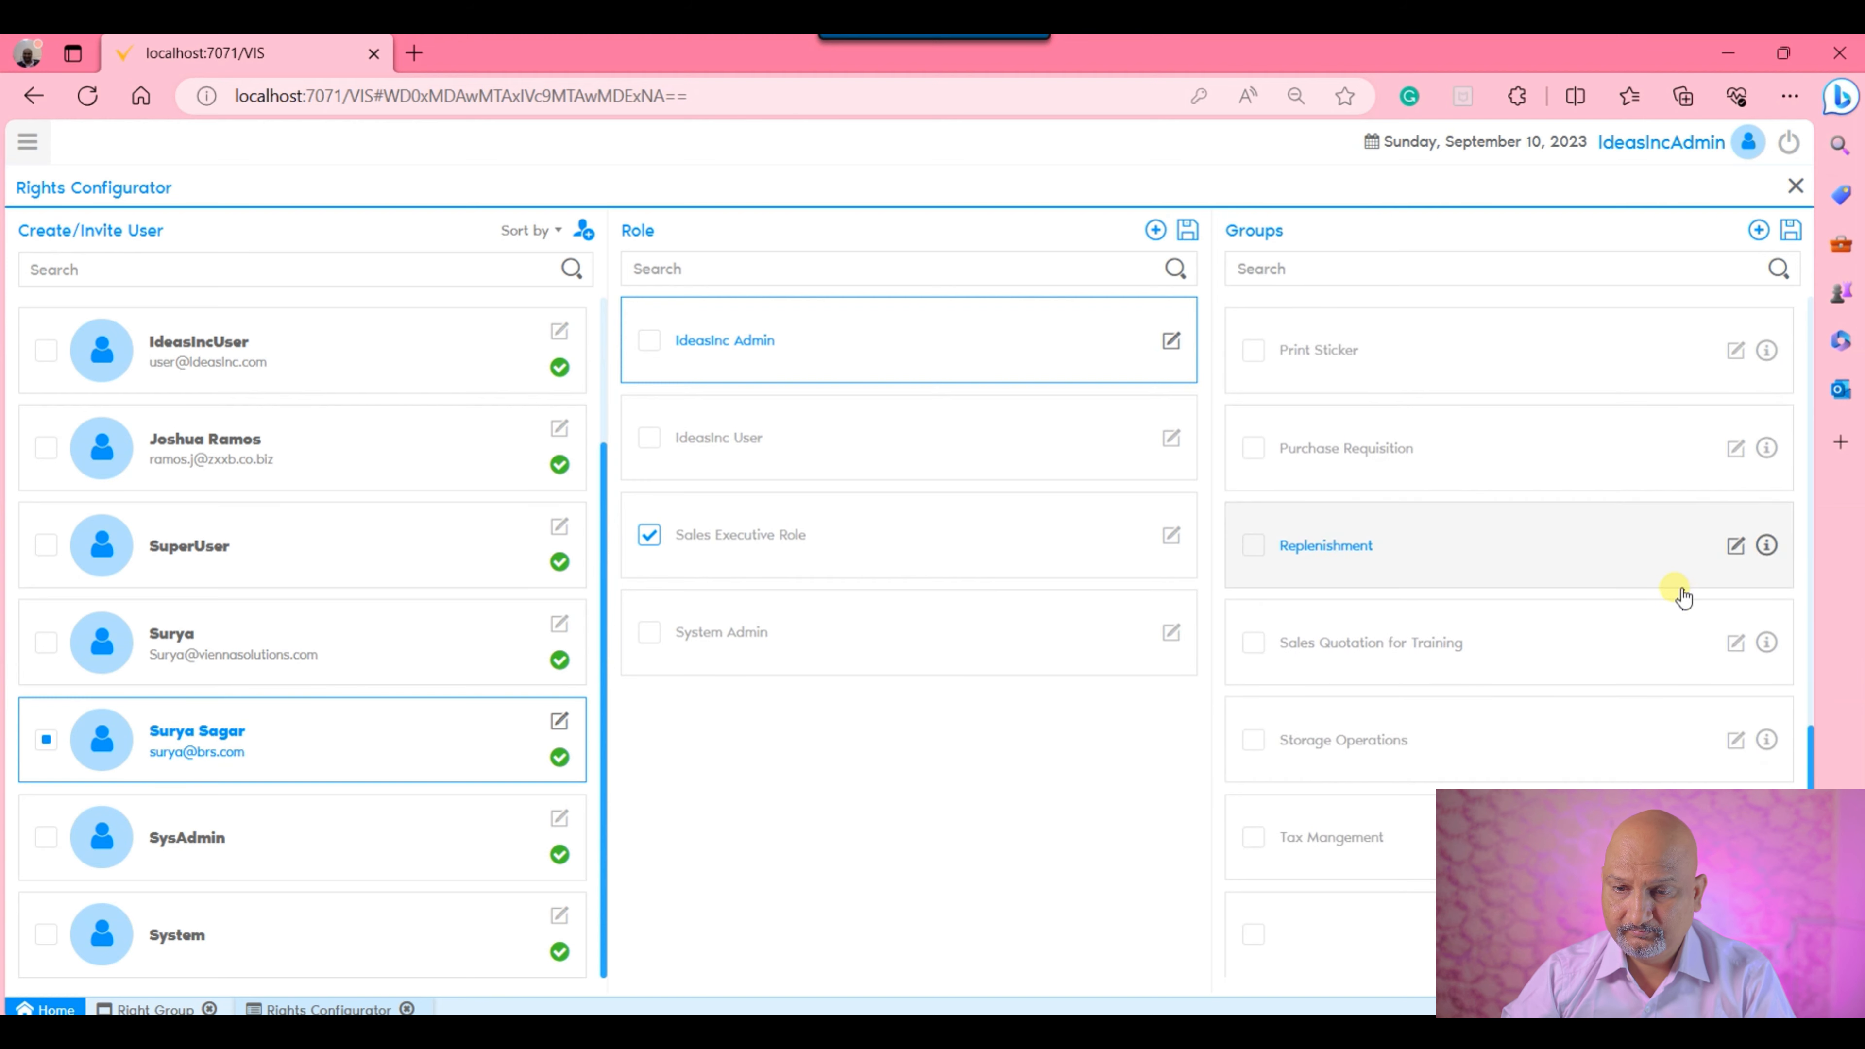
click(1586, 269)
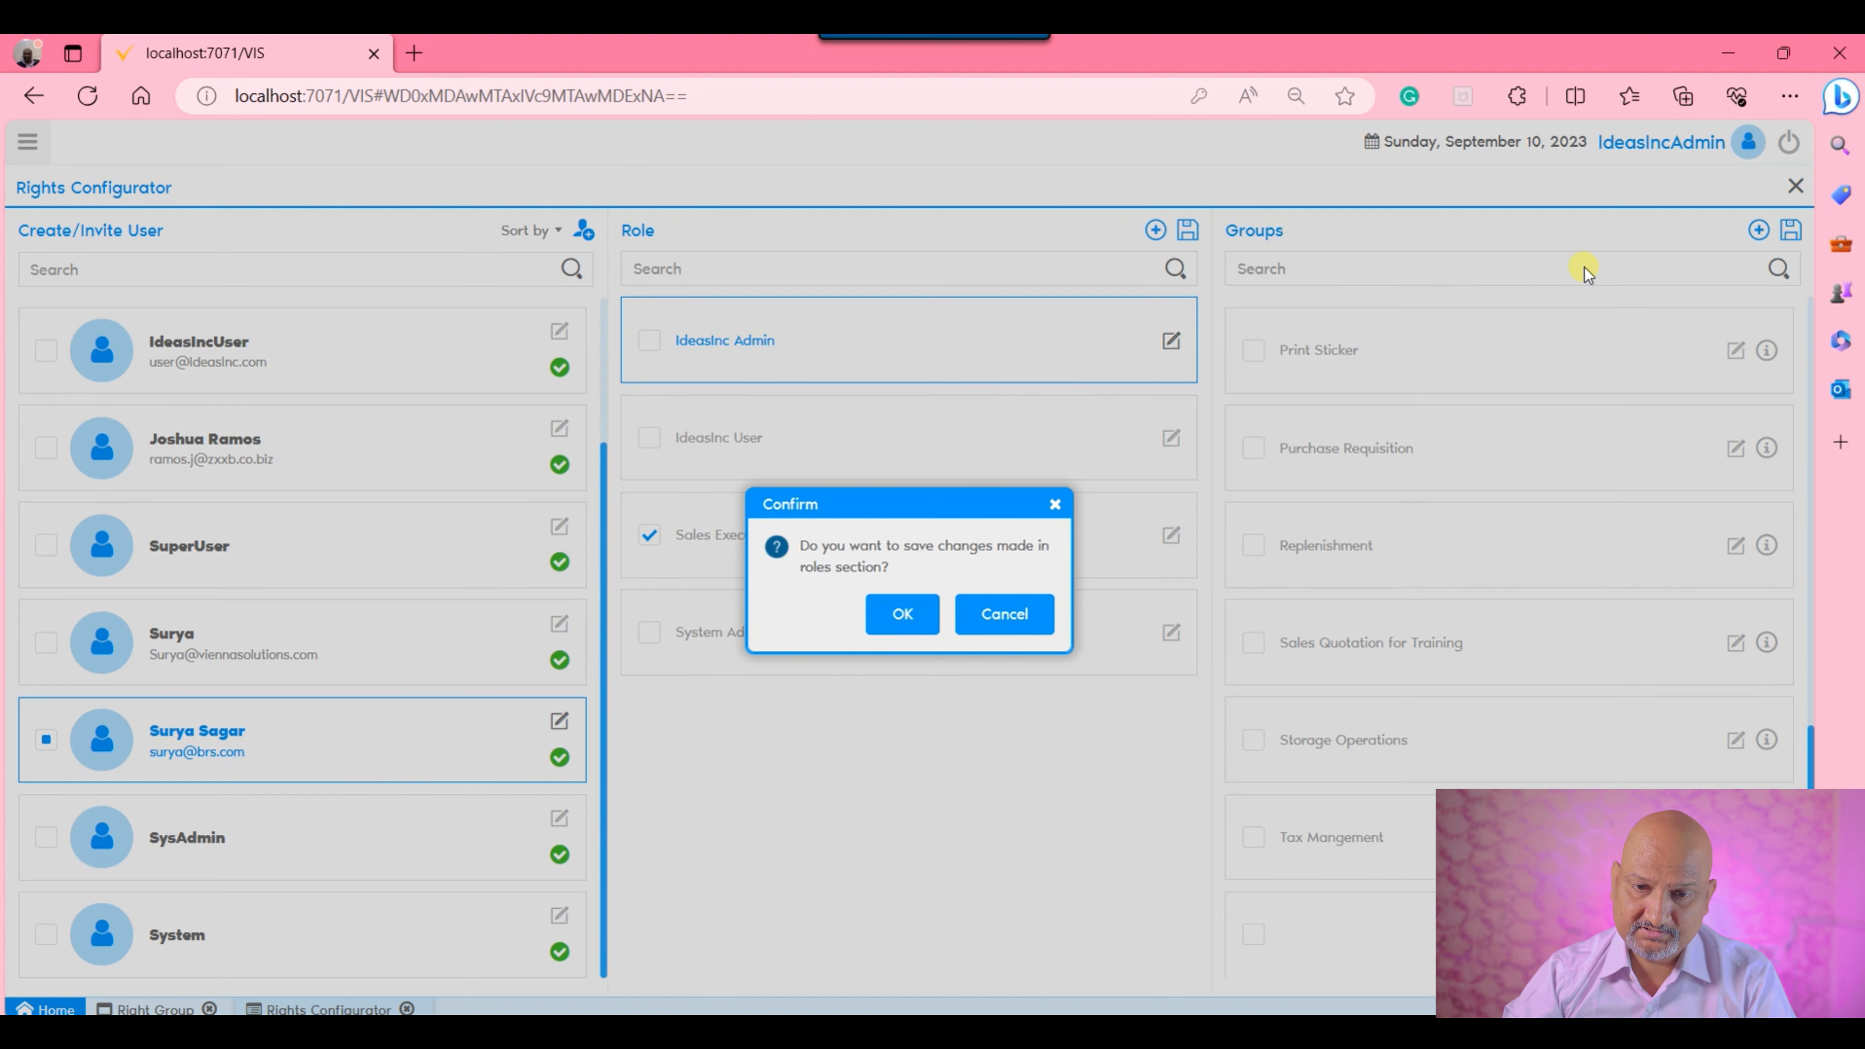
click(902, 618)
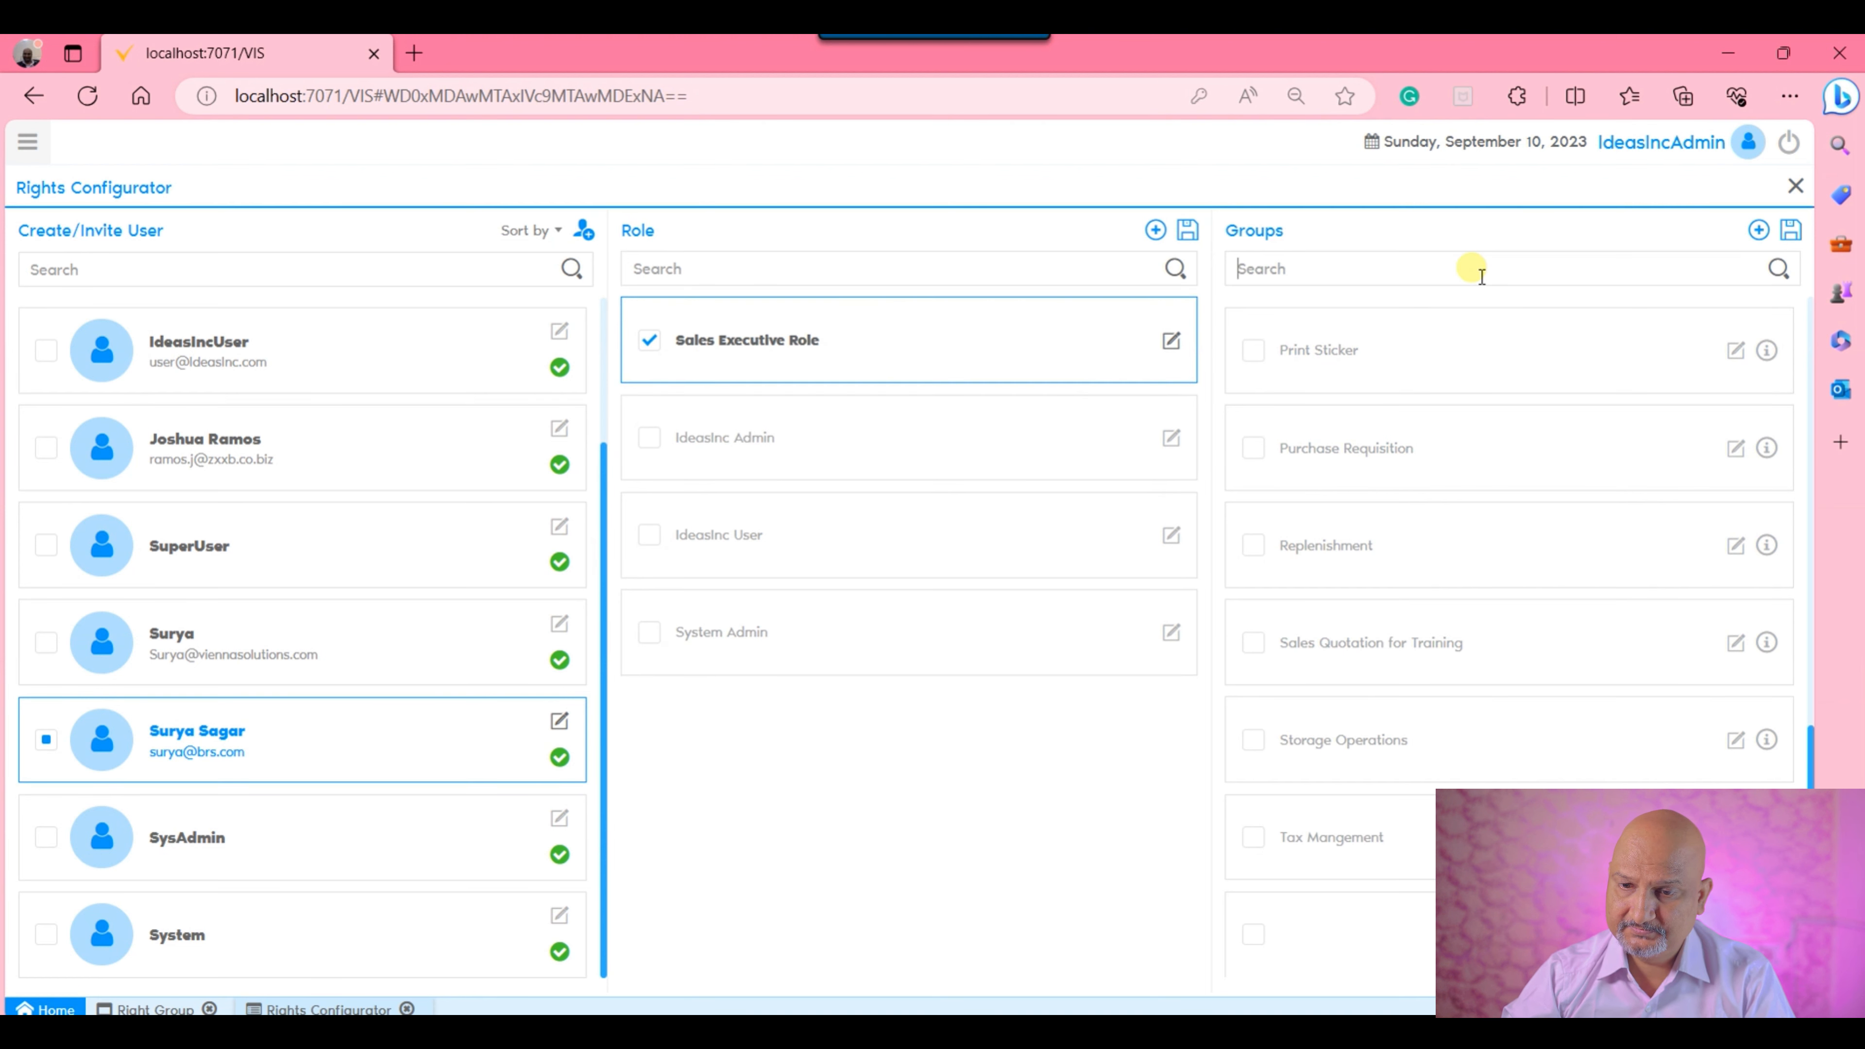
Review the windows, forms and processes in the Sales Quotation for Training group, and select that group for the Sales Executive Role.
scroll(1420, 716, up, 3)
scroll(1473, 718, down, 3)
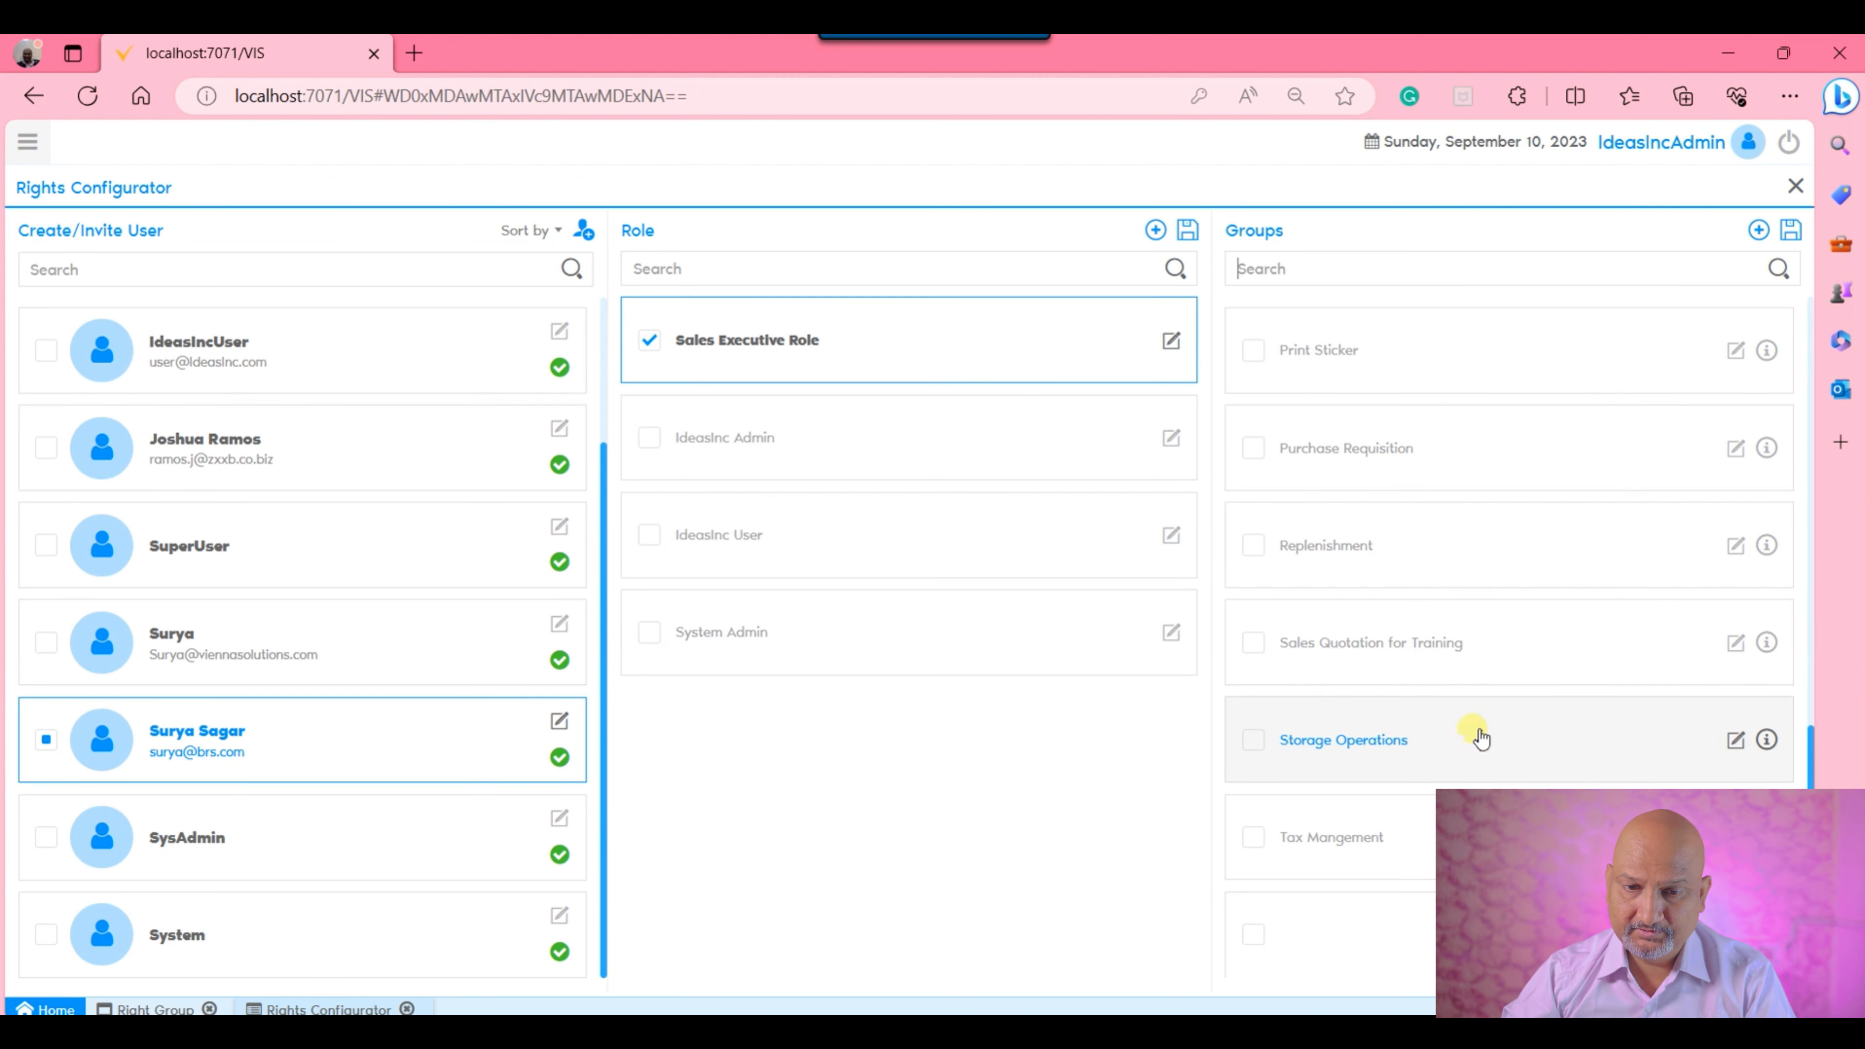
click(1768, 643)
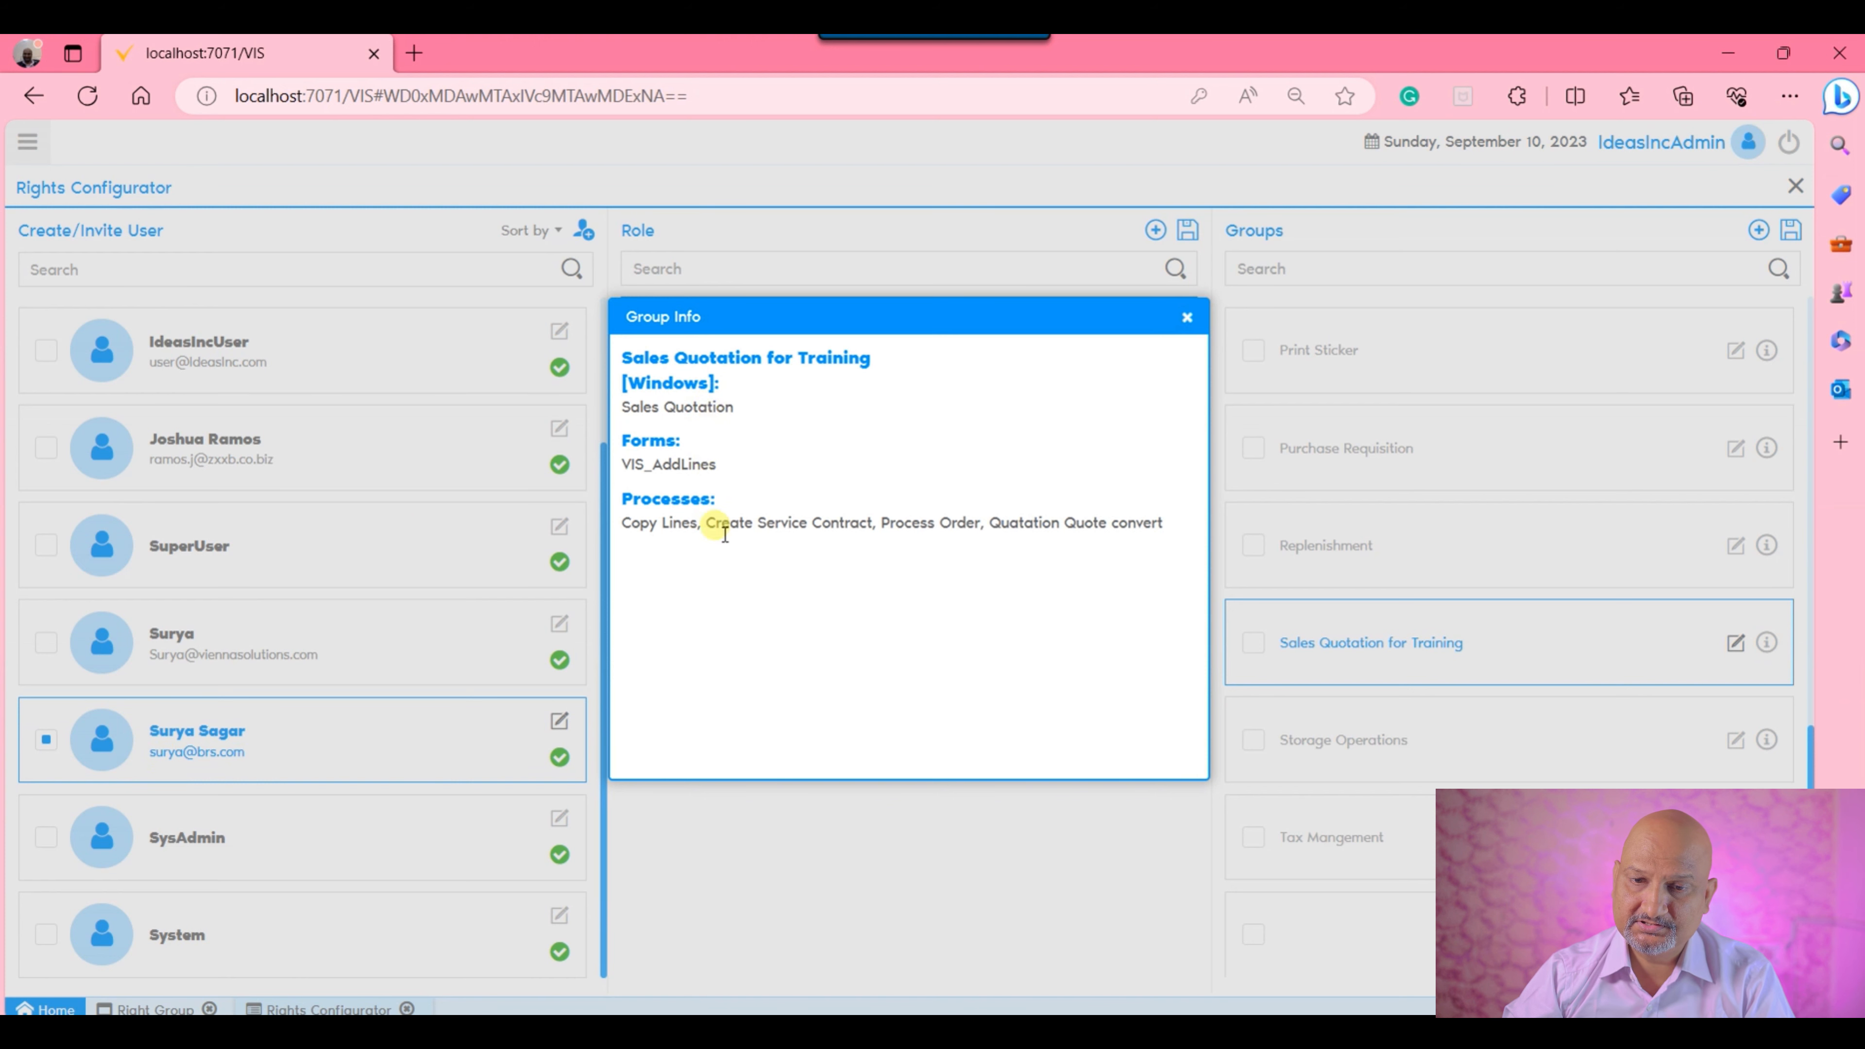
click(1186, 319)
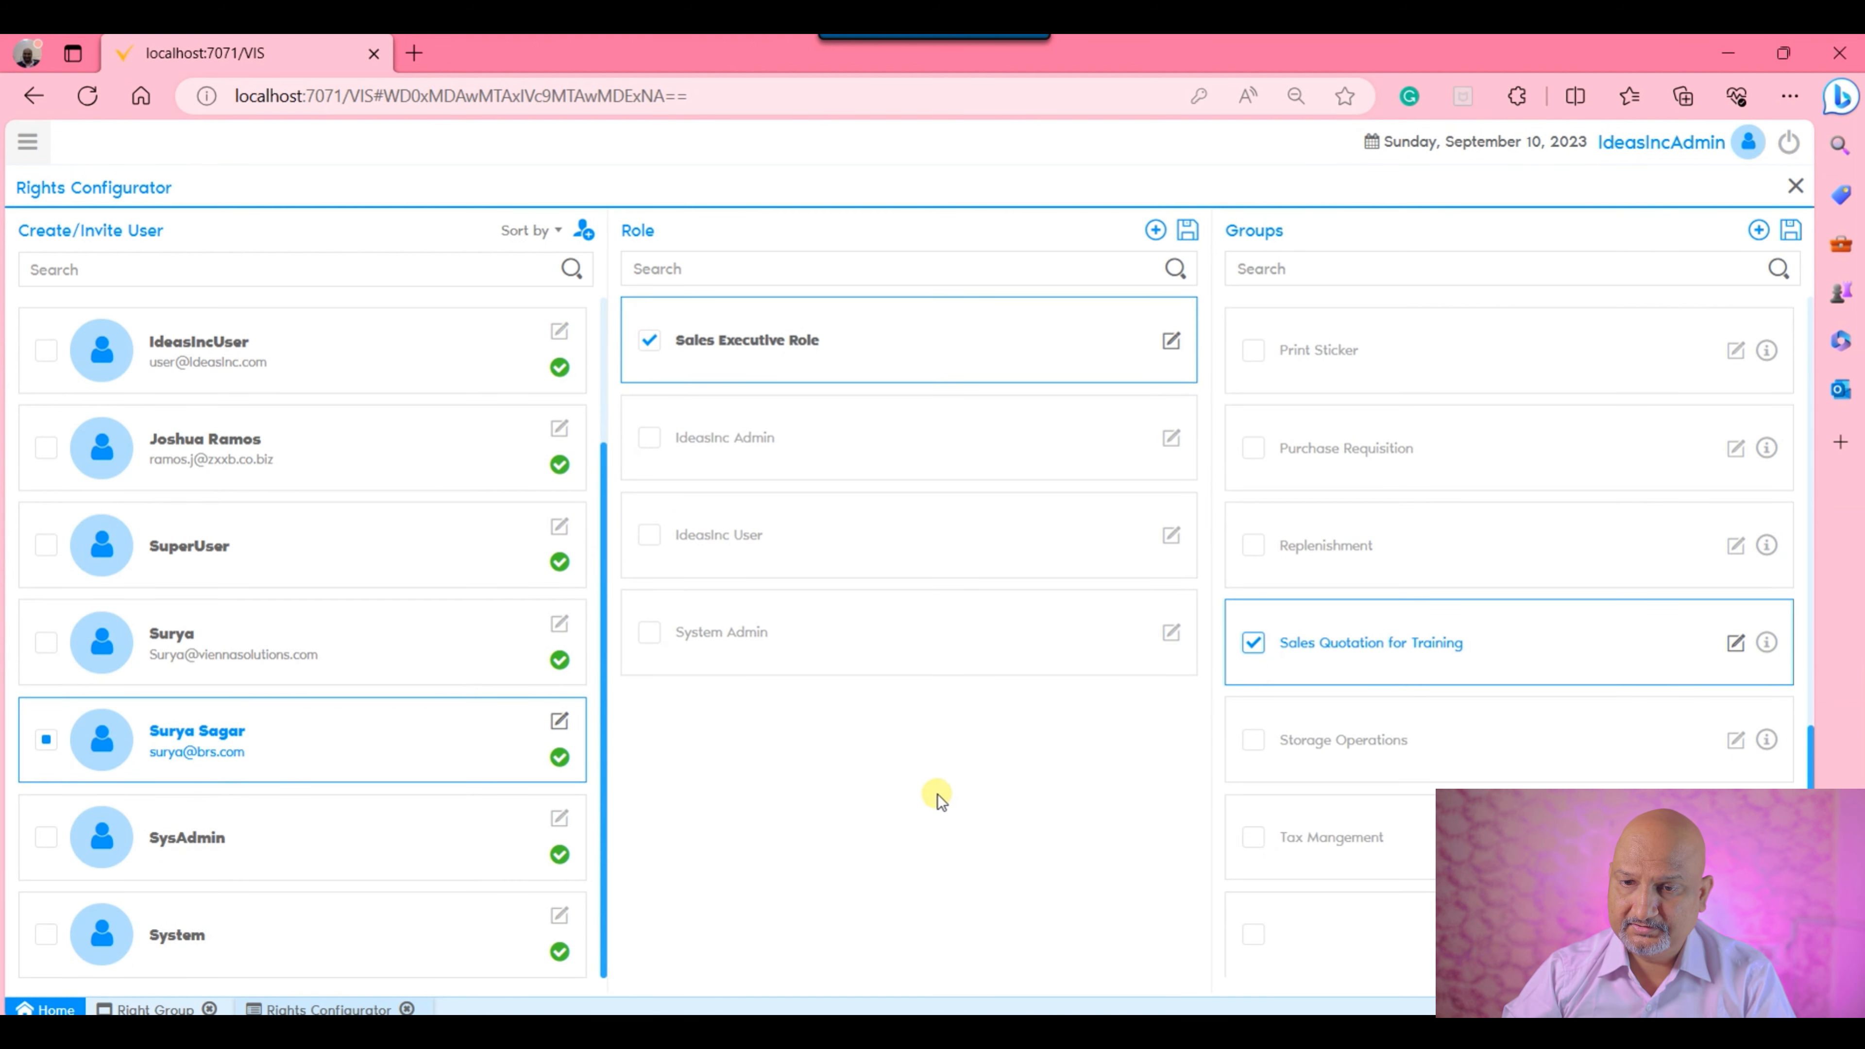
Add the Dashboard group to the Sales Executive Role and save the group assignments.
scroll(1292, 587, up, 5)
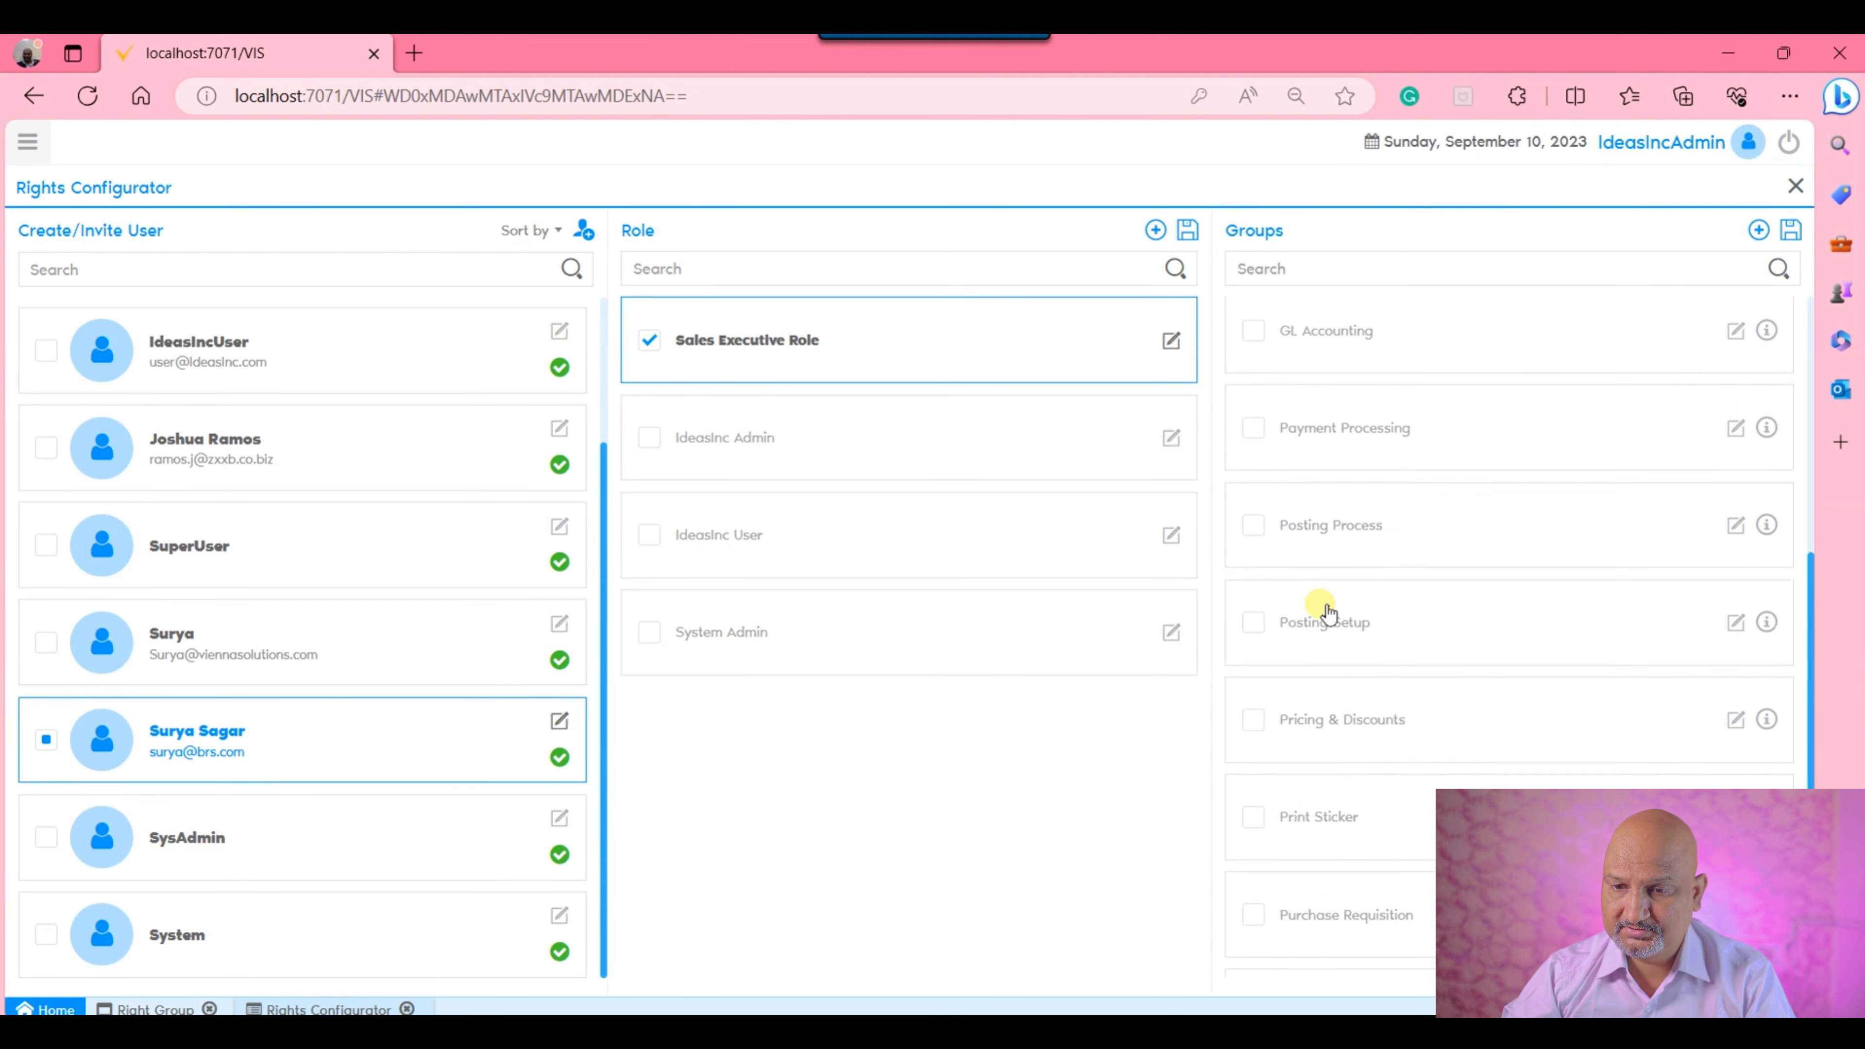
scroll(1359, 617, up, 5)
scroll(1358, 621, up, 4)
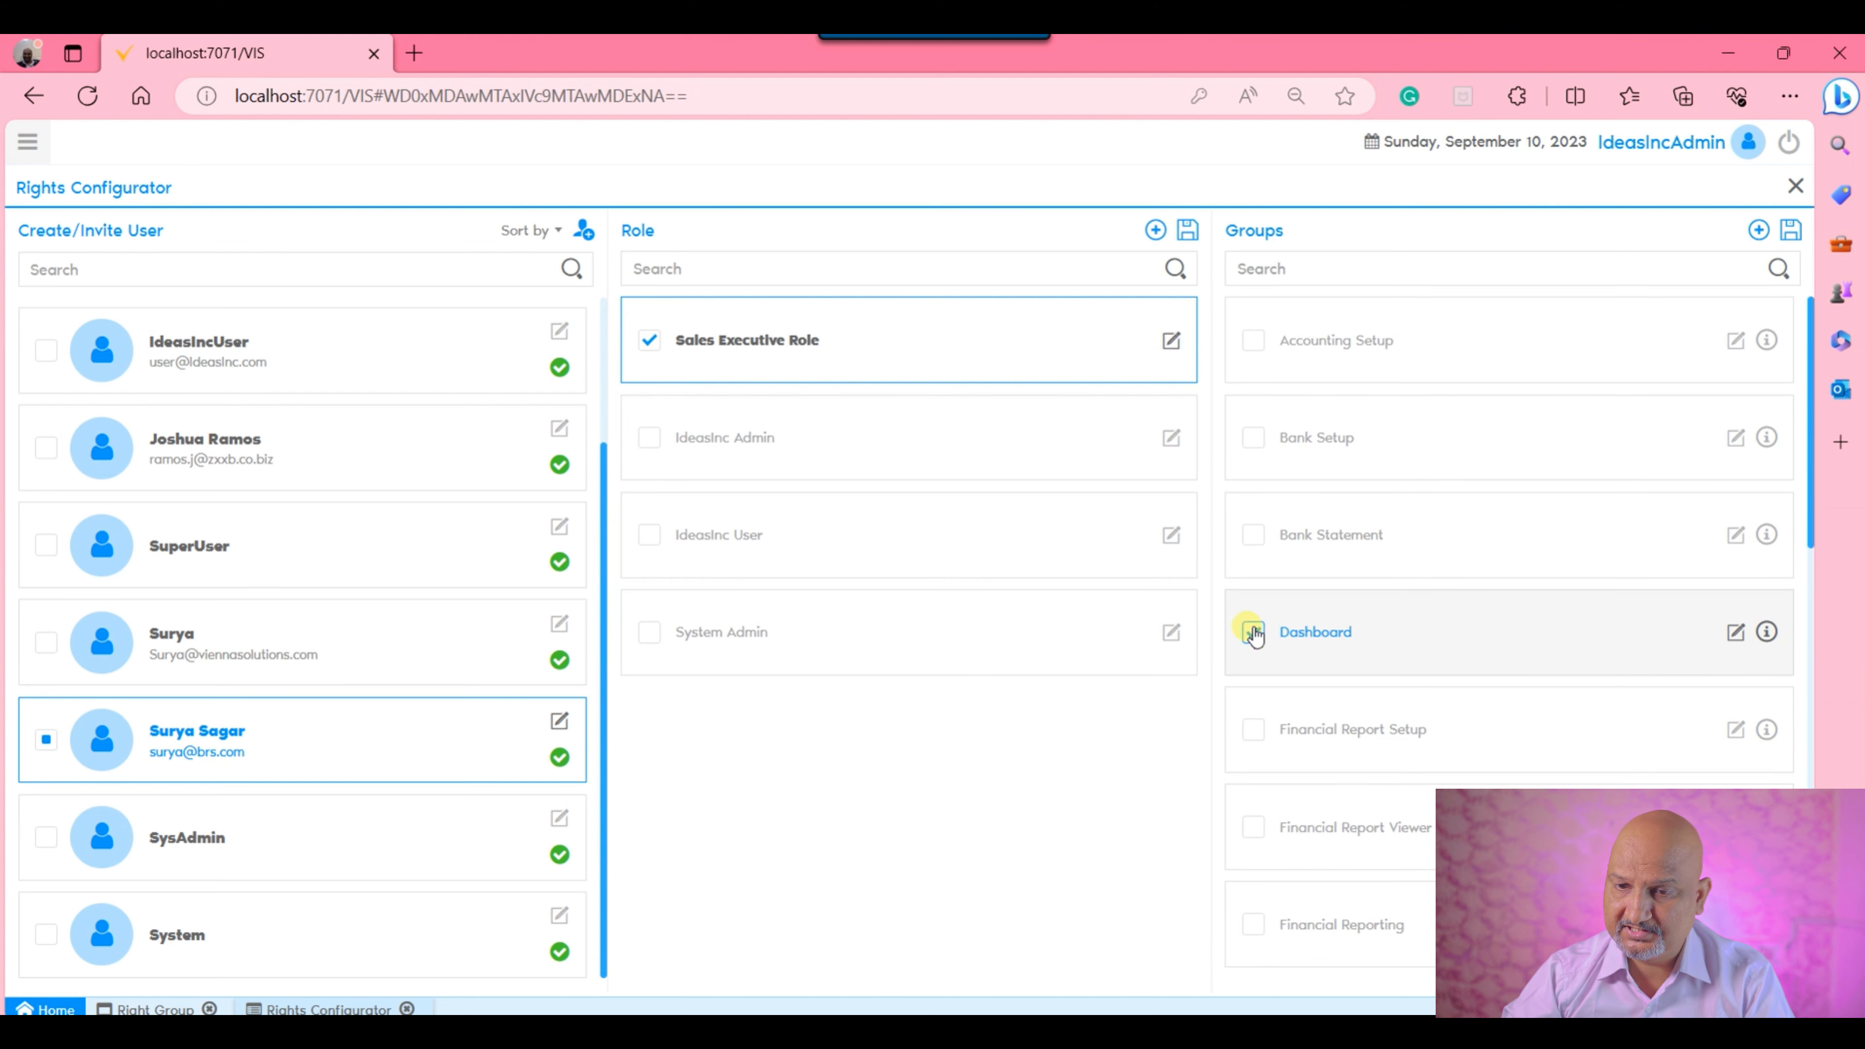
click(1254, 633)
scroll(1344, 646, down, 10)
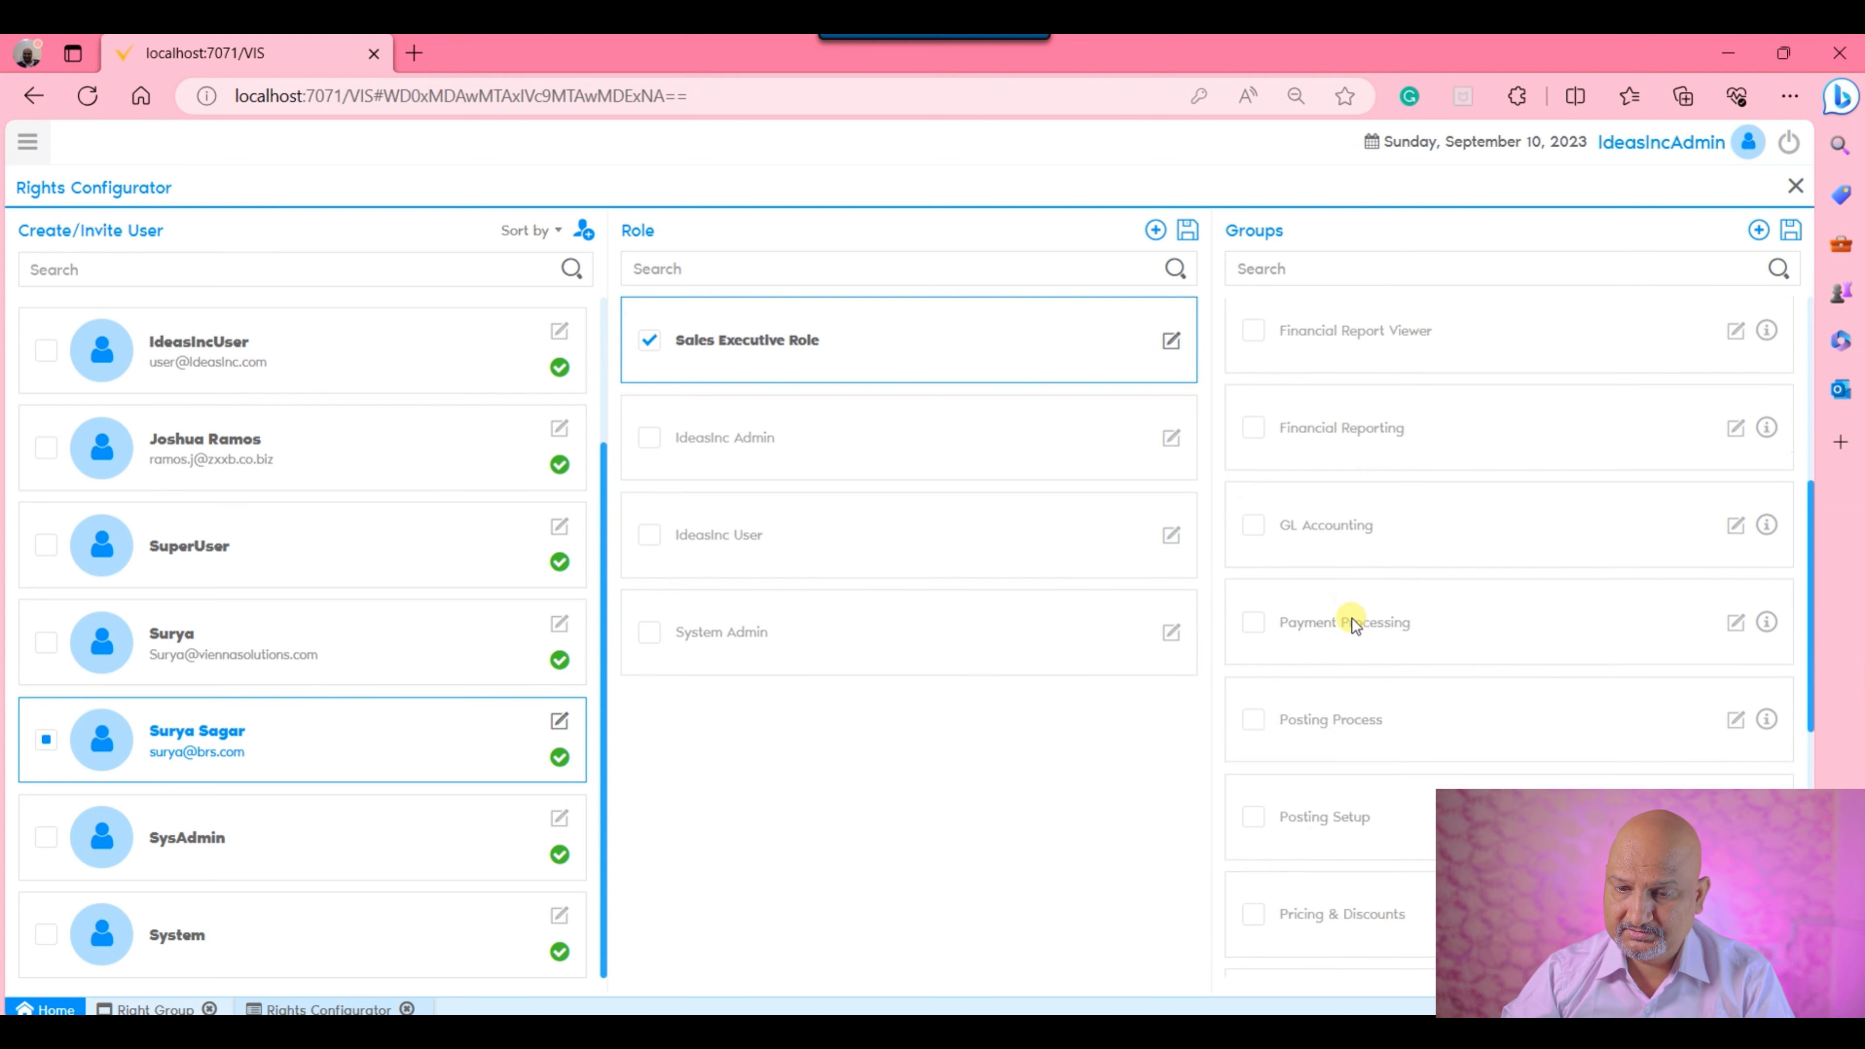
scroll(1356, 620, down, 2)
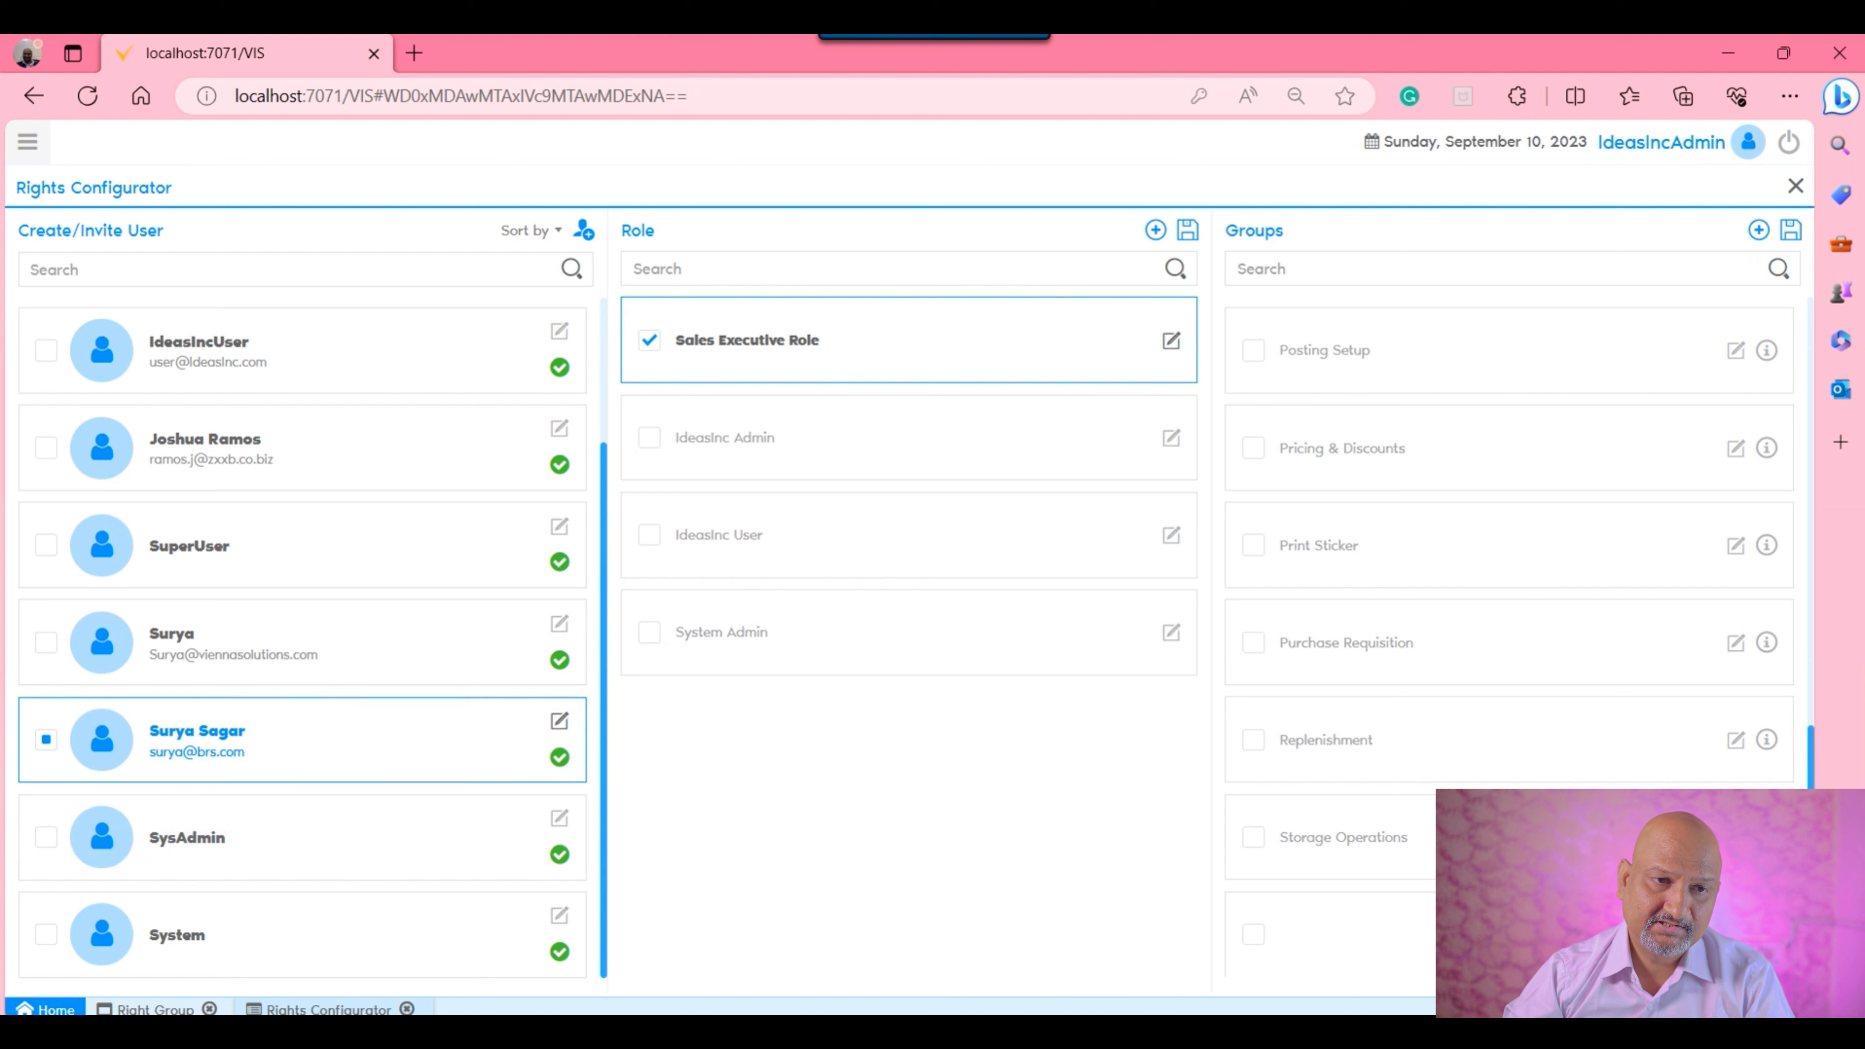
Find the Role window in the application menu with the search text "ole" and open it.
click(27, 144)
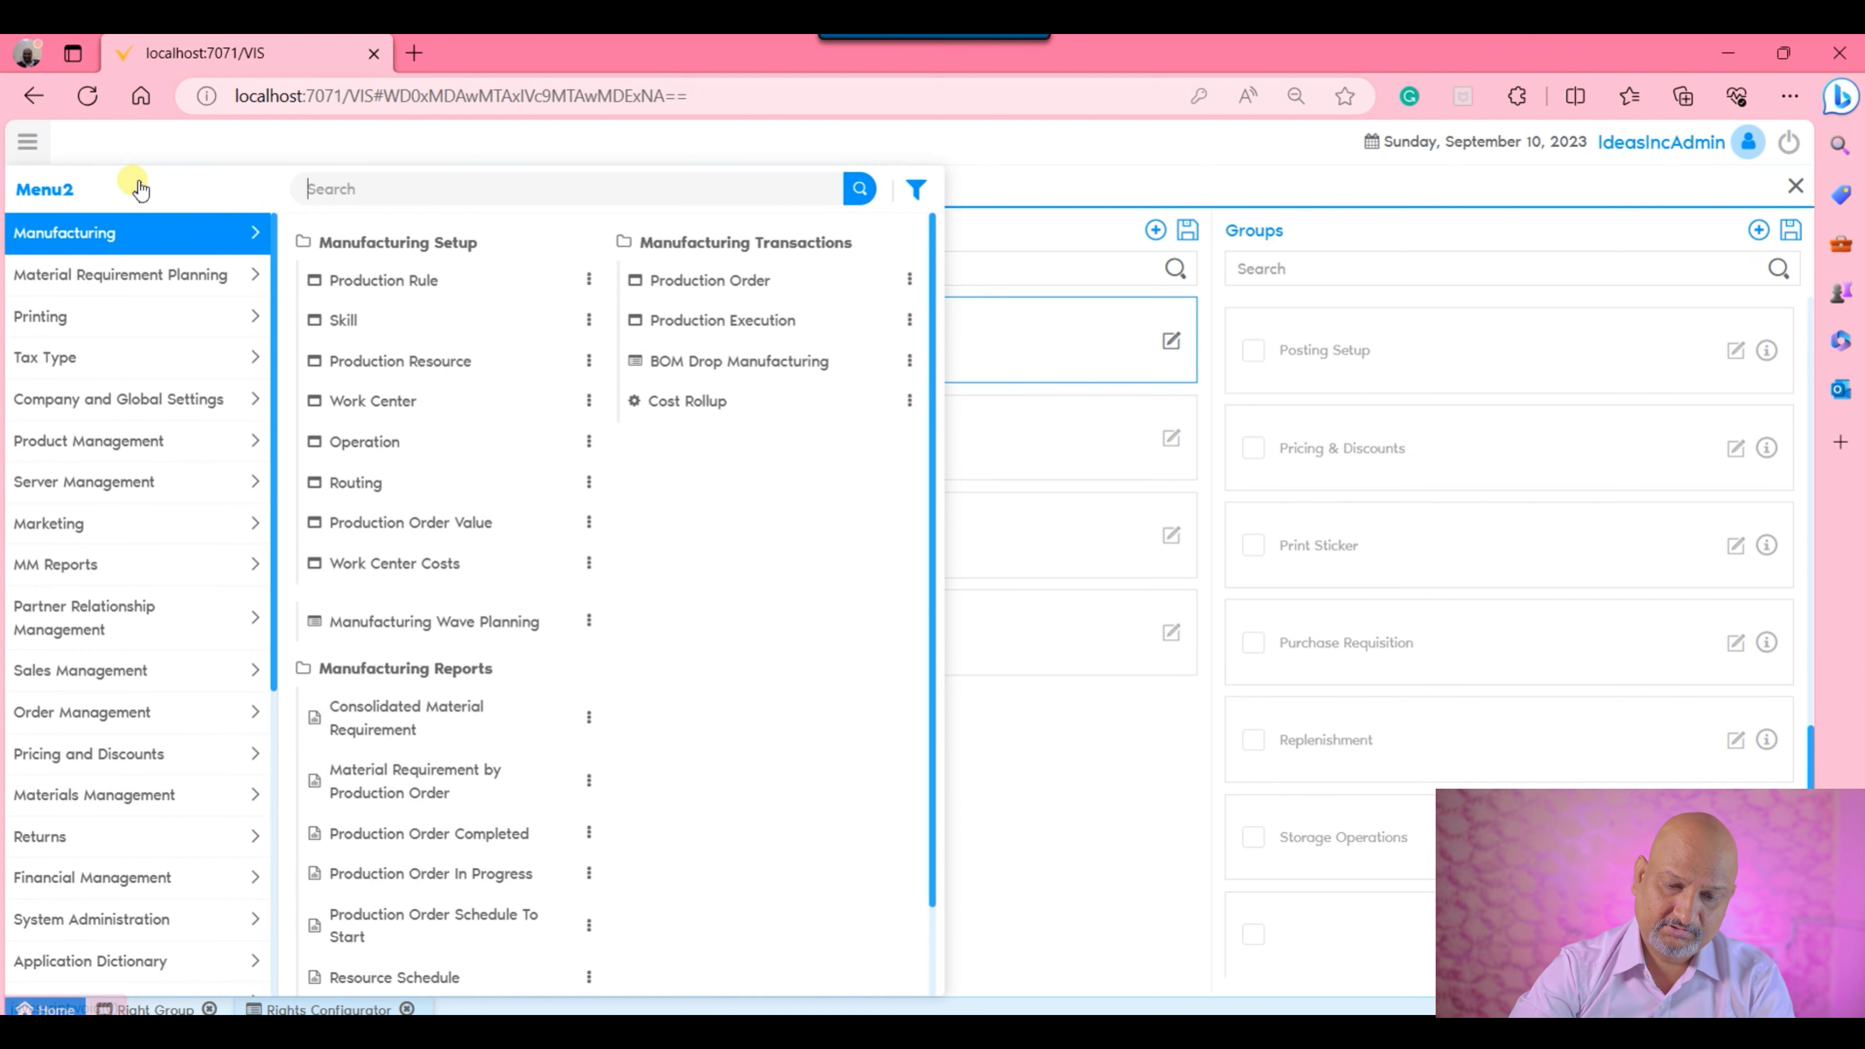
text(ole)
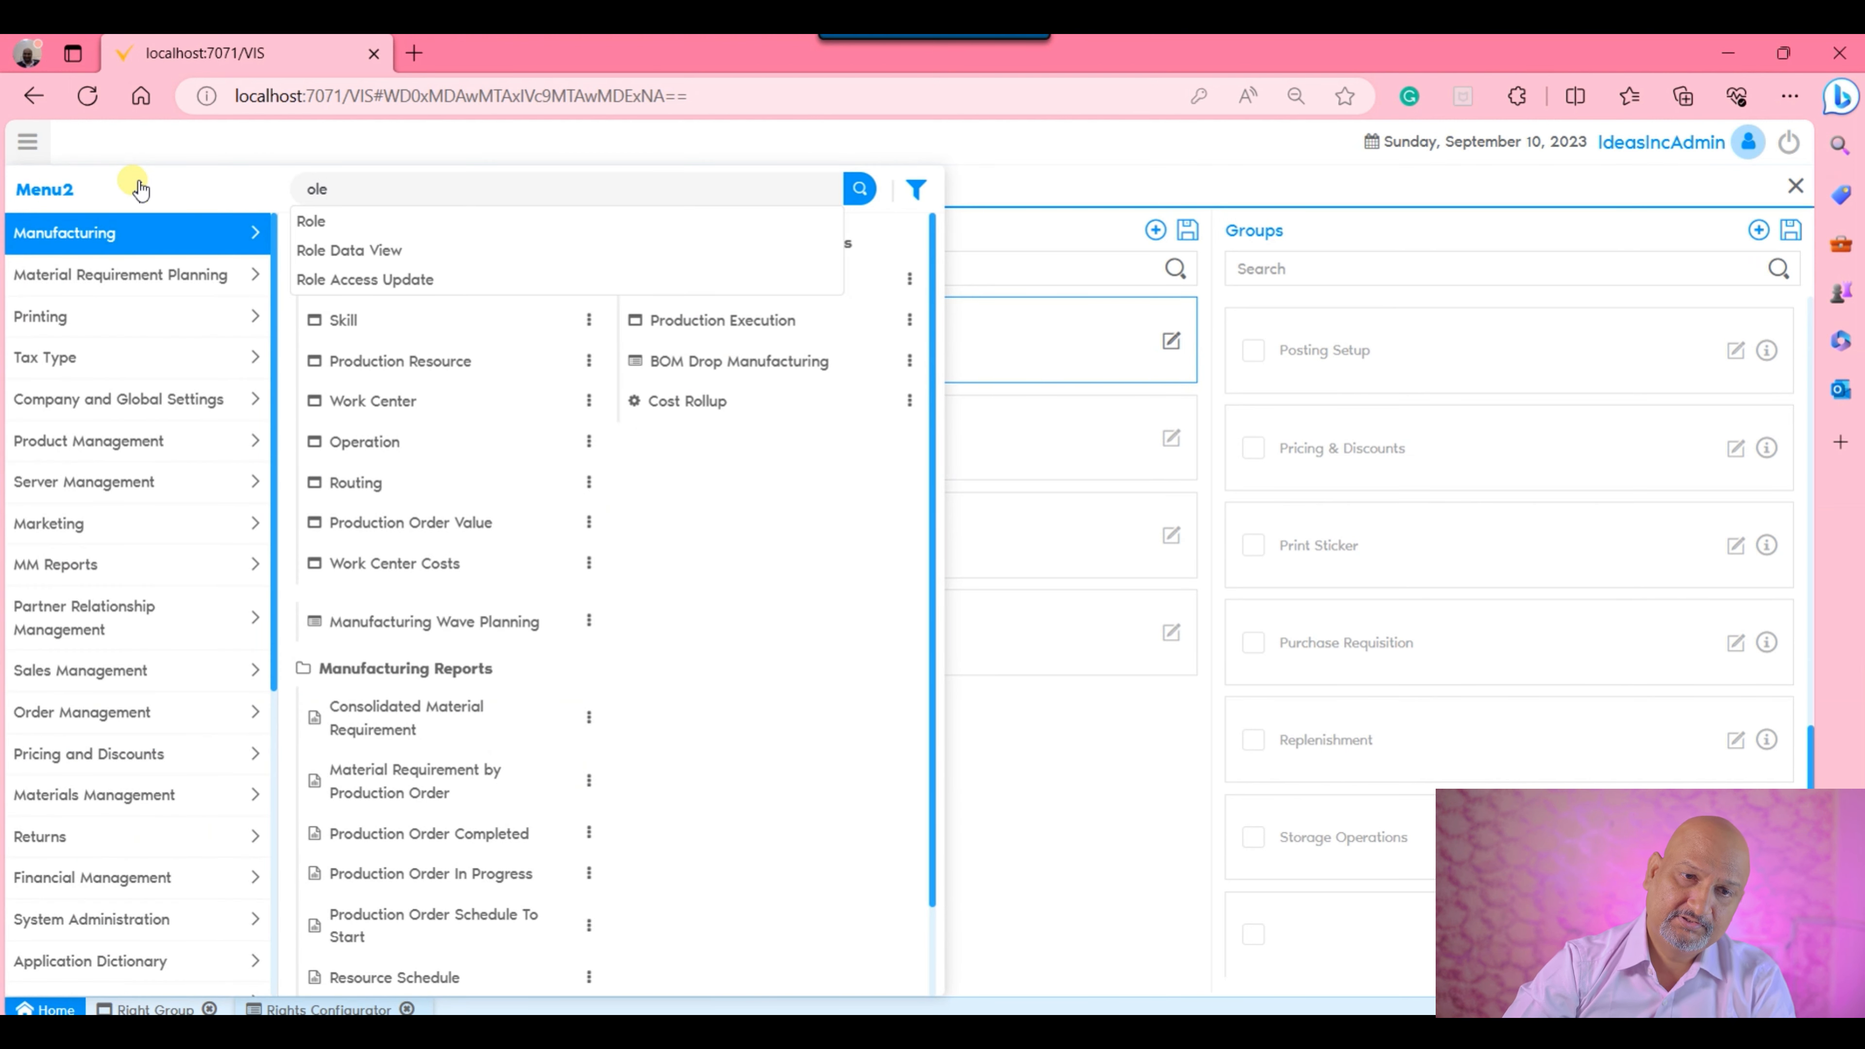
key(Up)
key(Up)
key(Up)
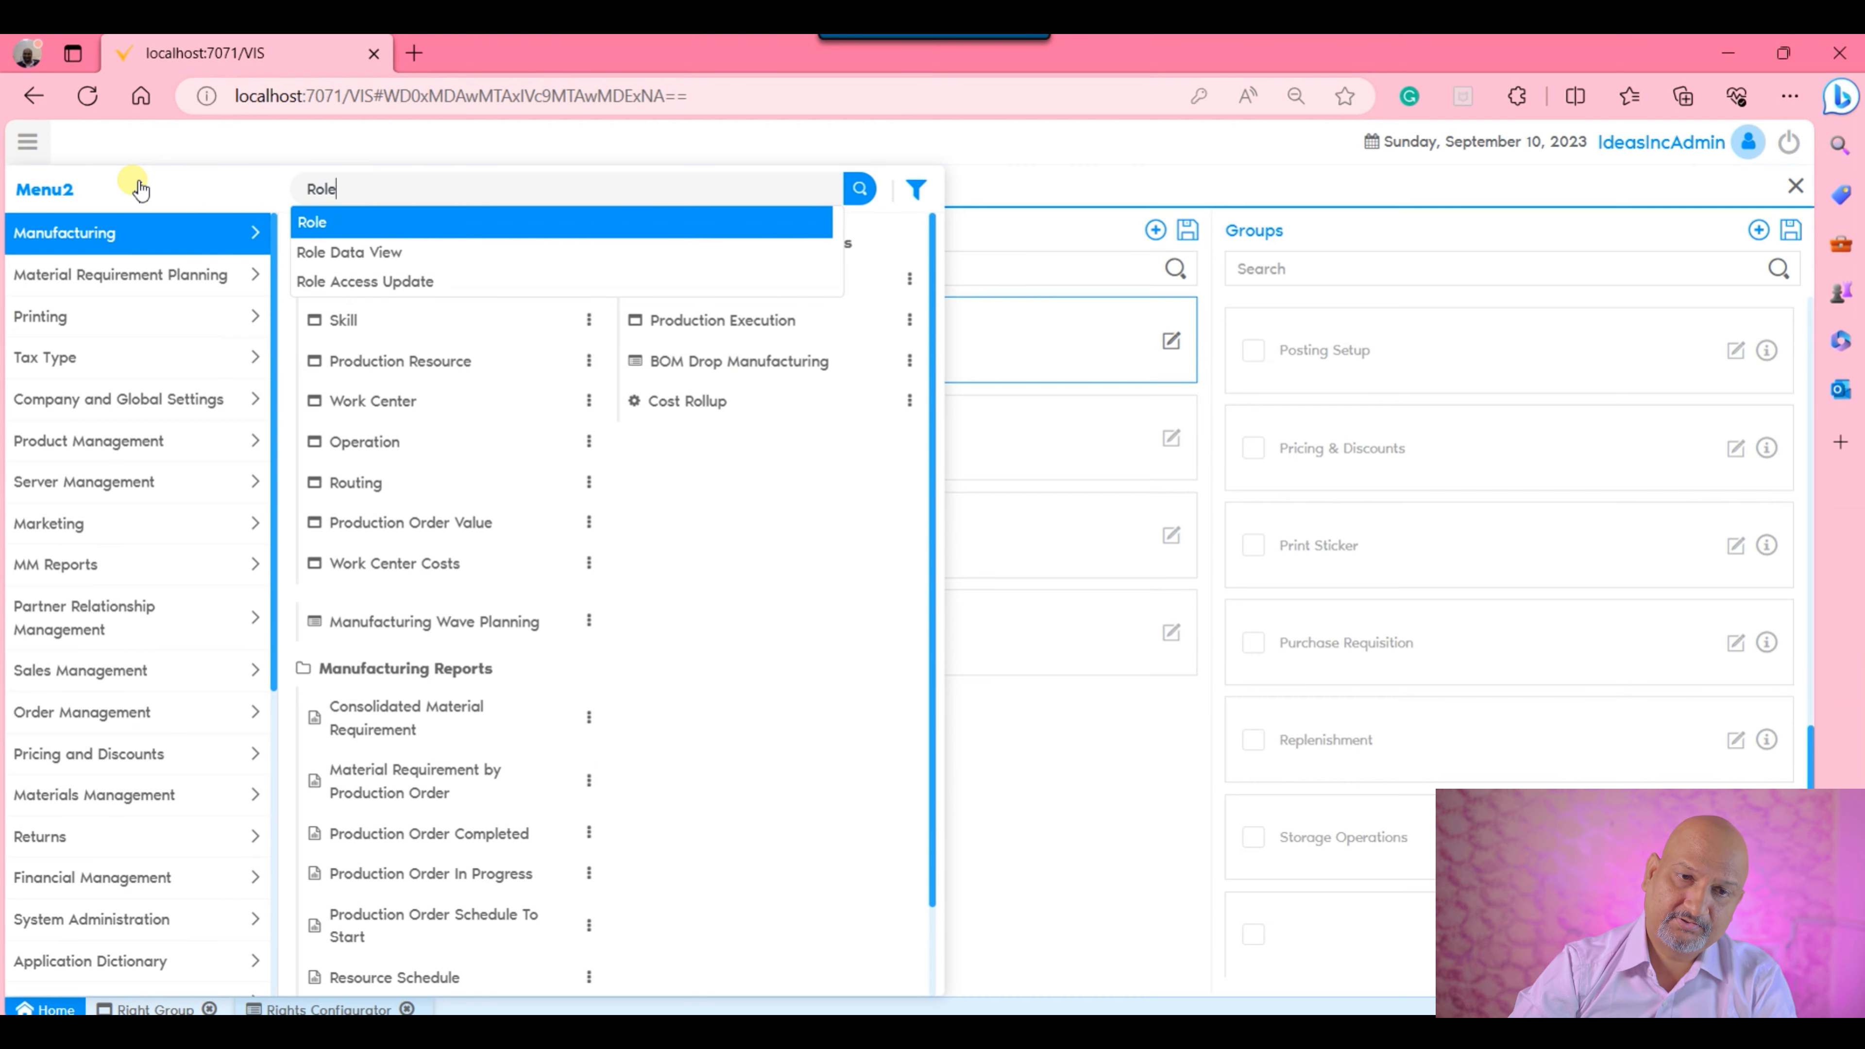
key(Return)
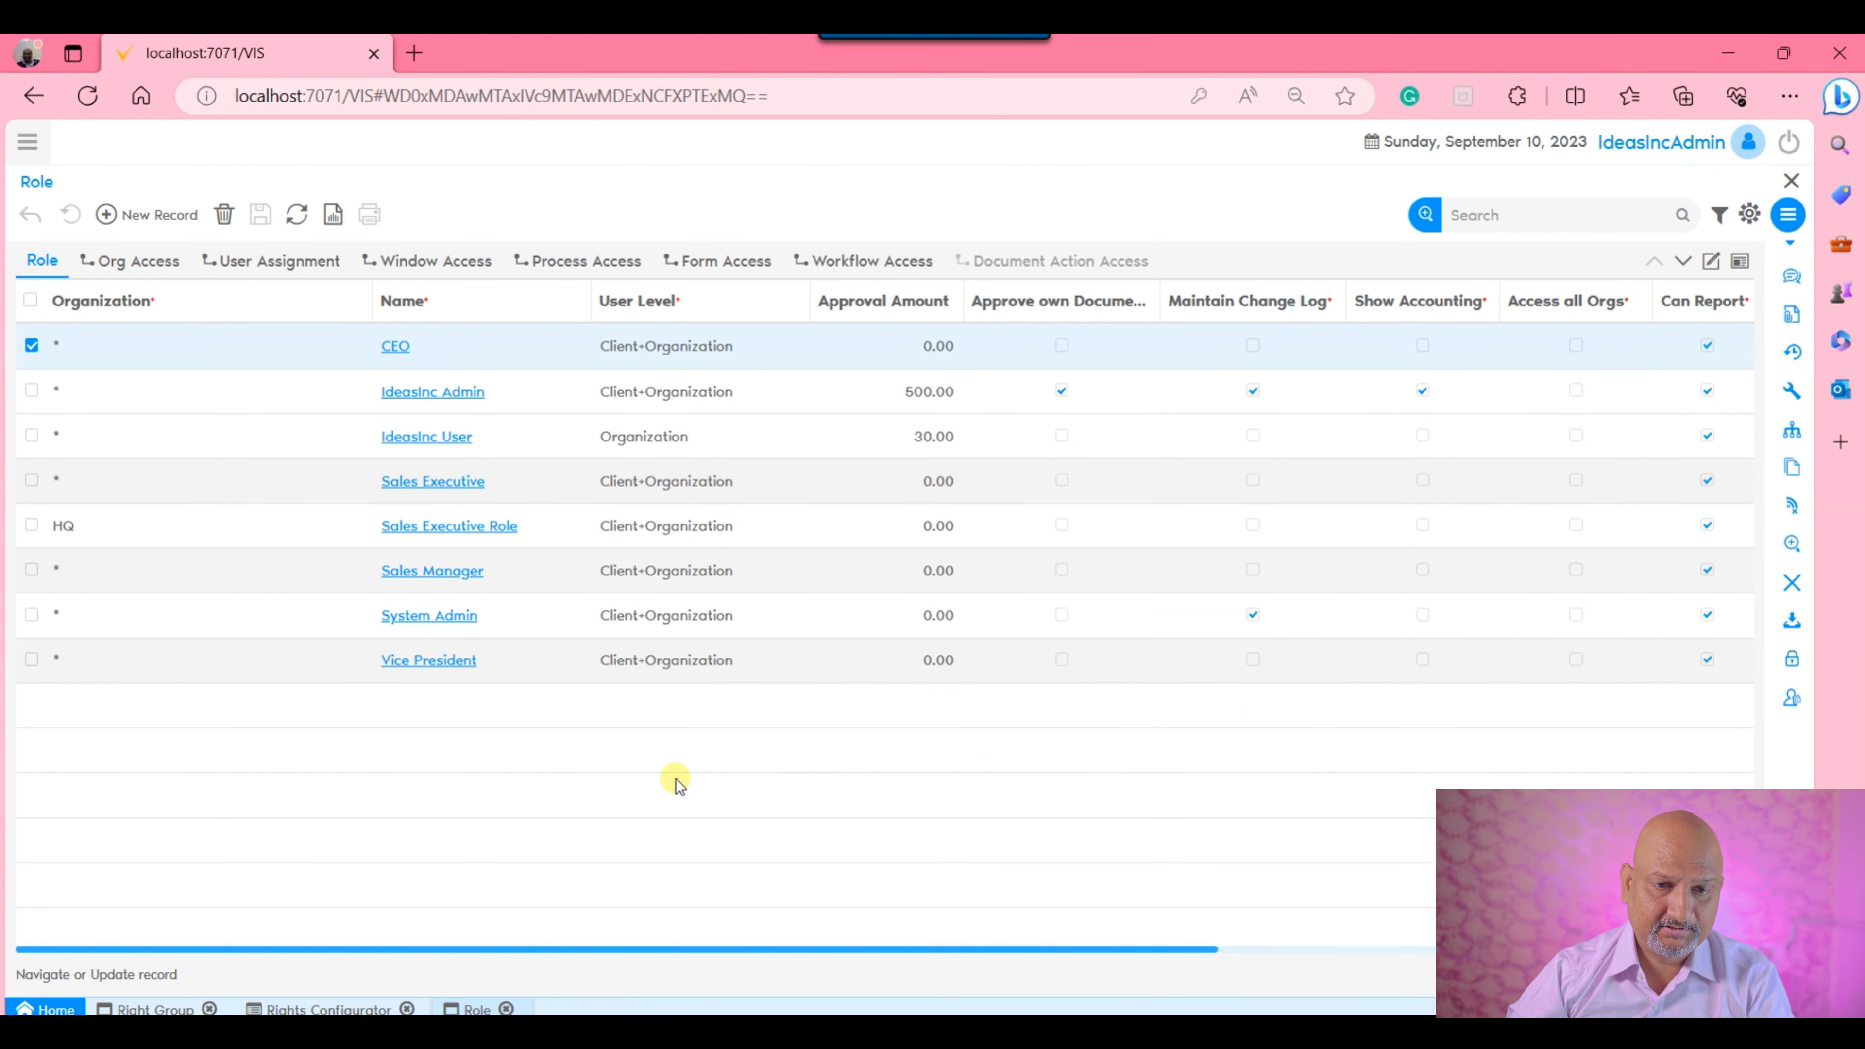
Open the Sales Executive Role record and expand its Workflow and Access sections.
click(499, 527)
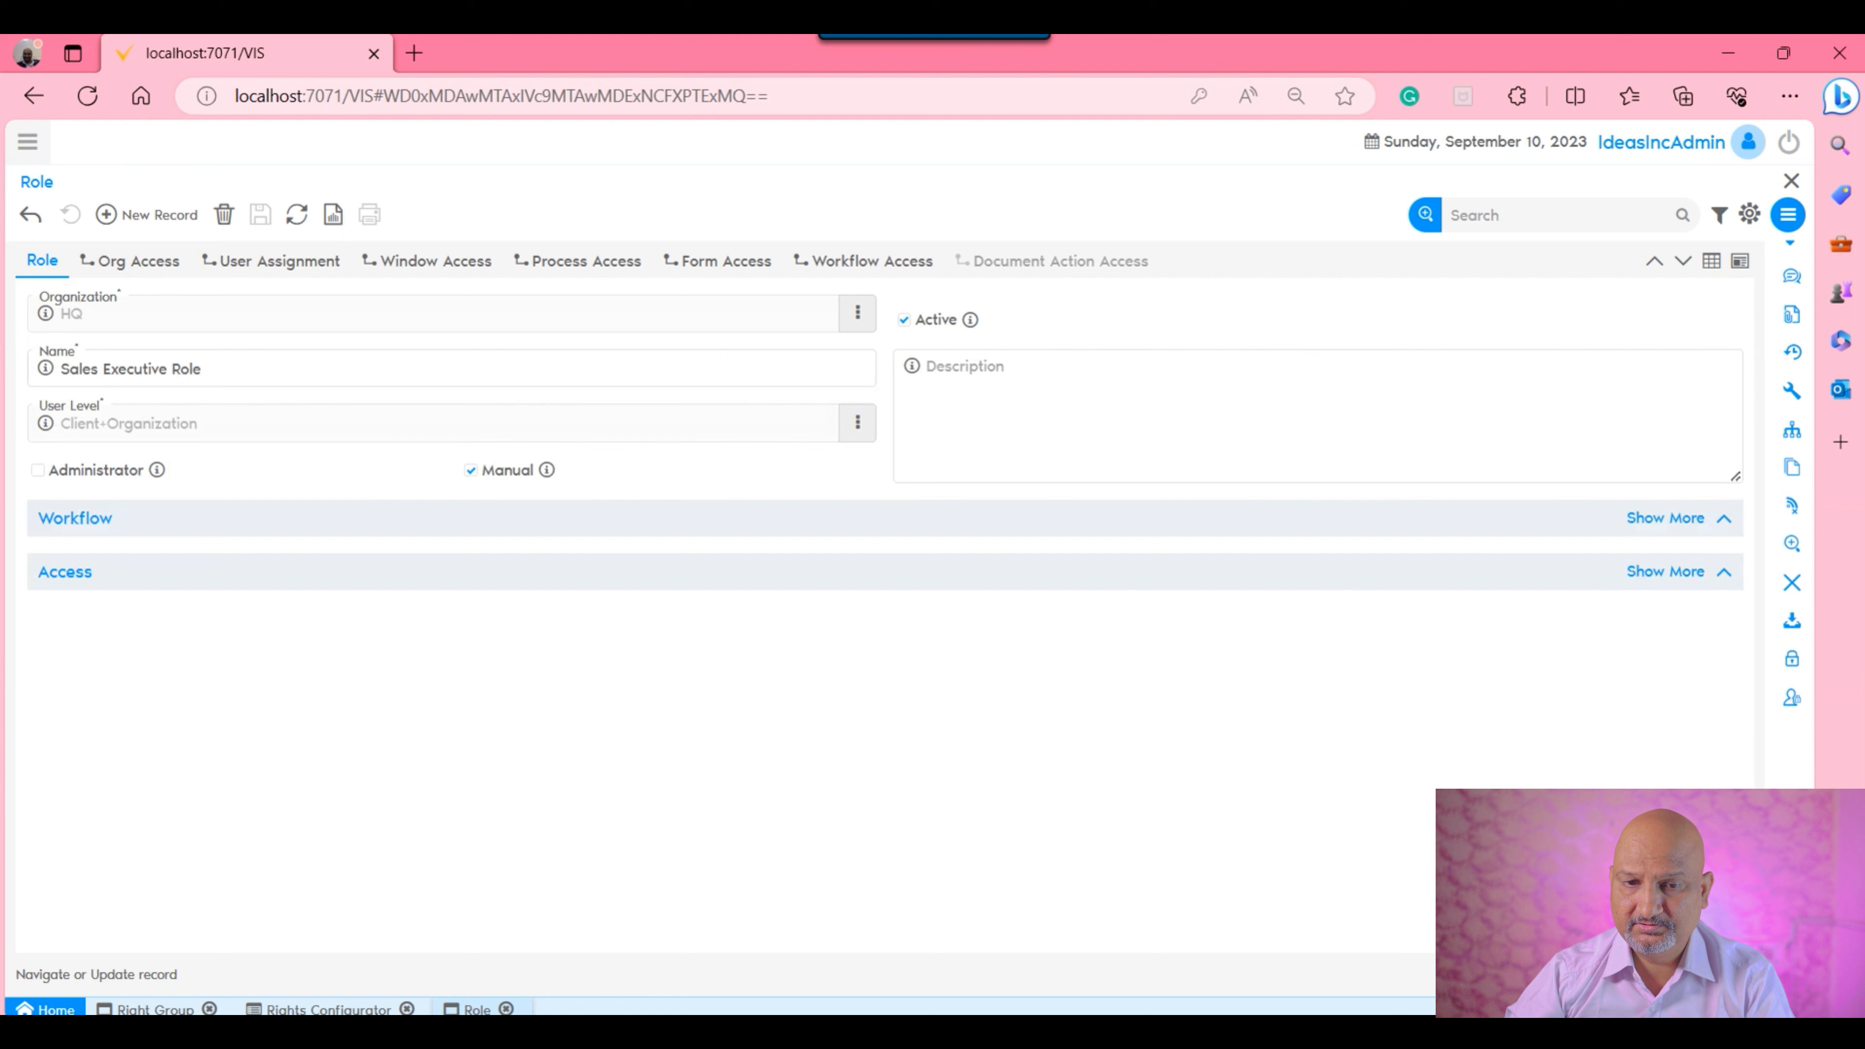
click(659, 533)
click(591, 628)
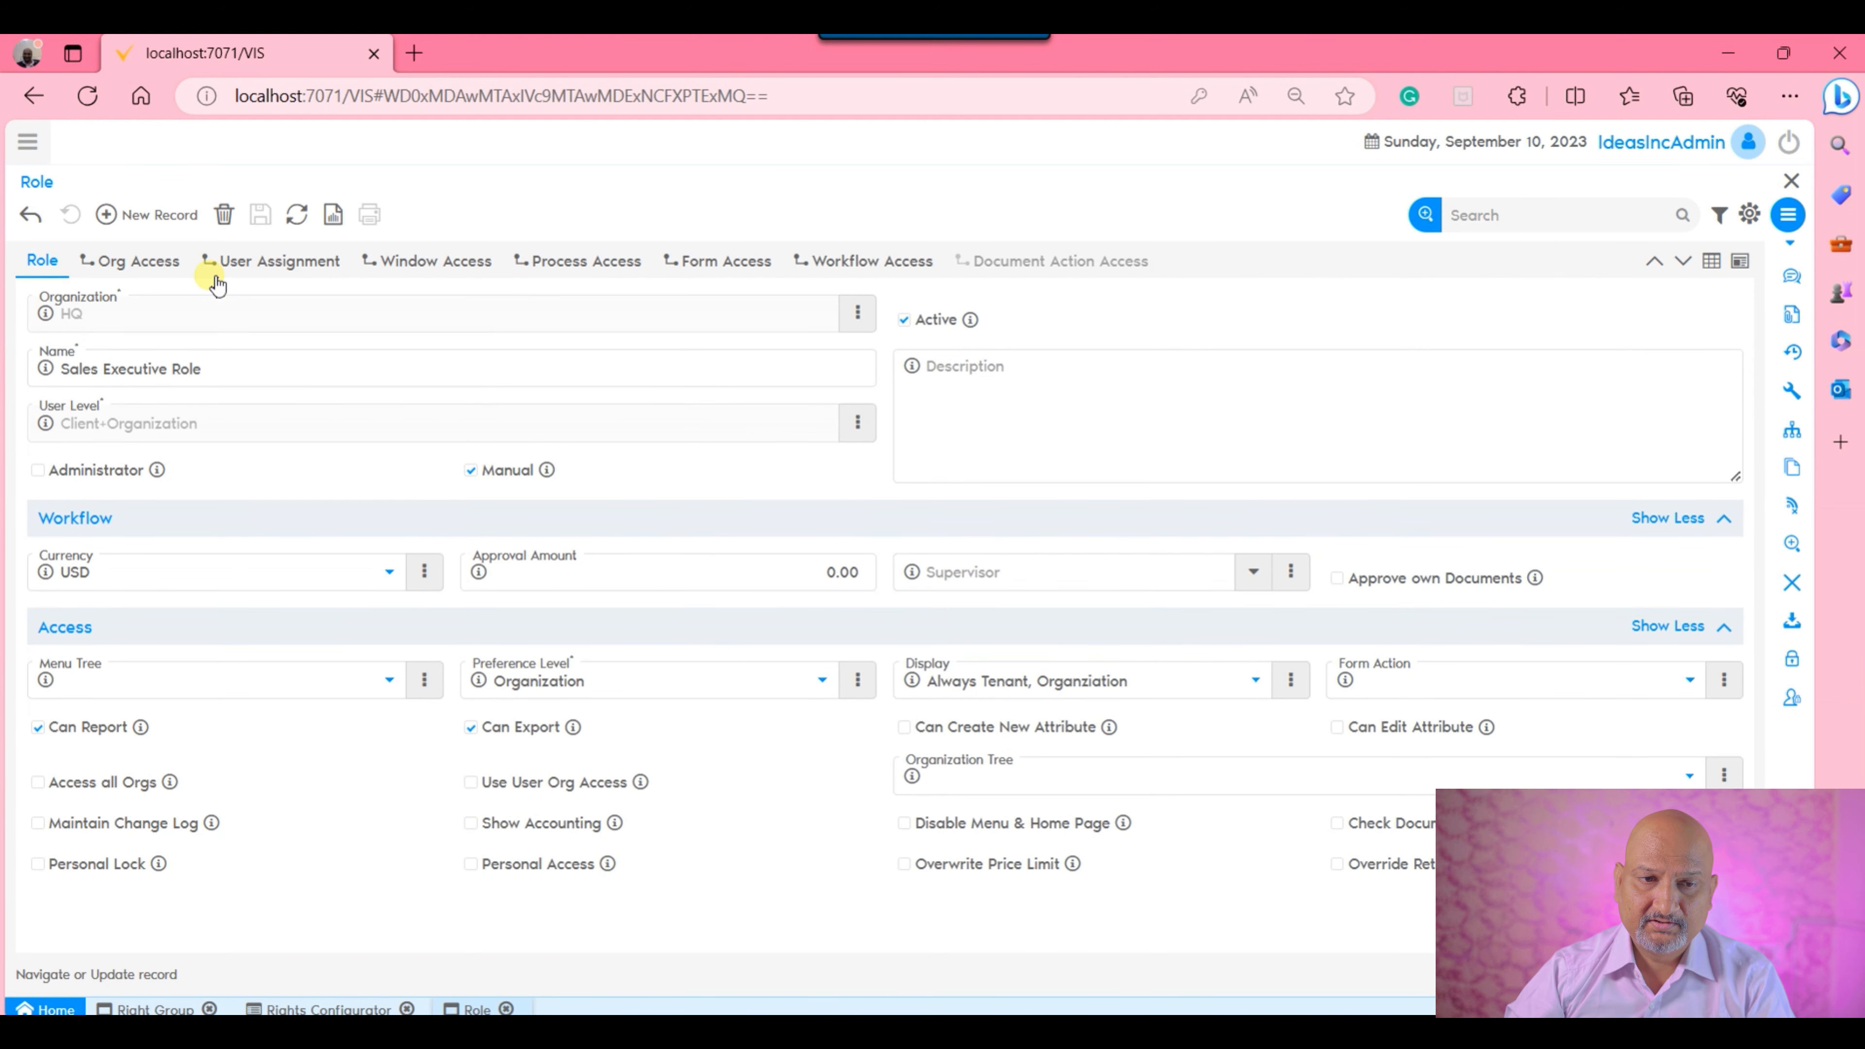
Examine the Sales Executive Role's organization access, user assignments, and its window, process, form and workflow access.
click(138, 260)
drag(540, 401, 547, 347)
click(268, 265)
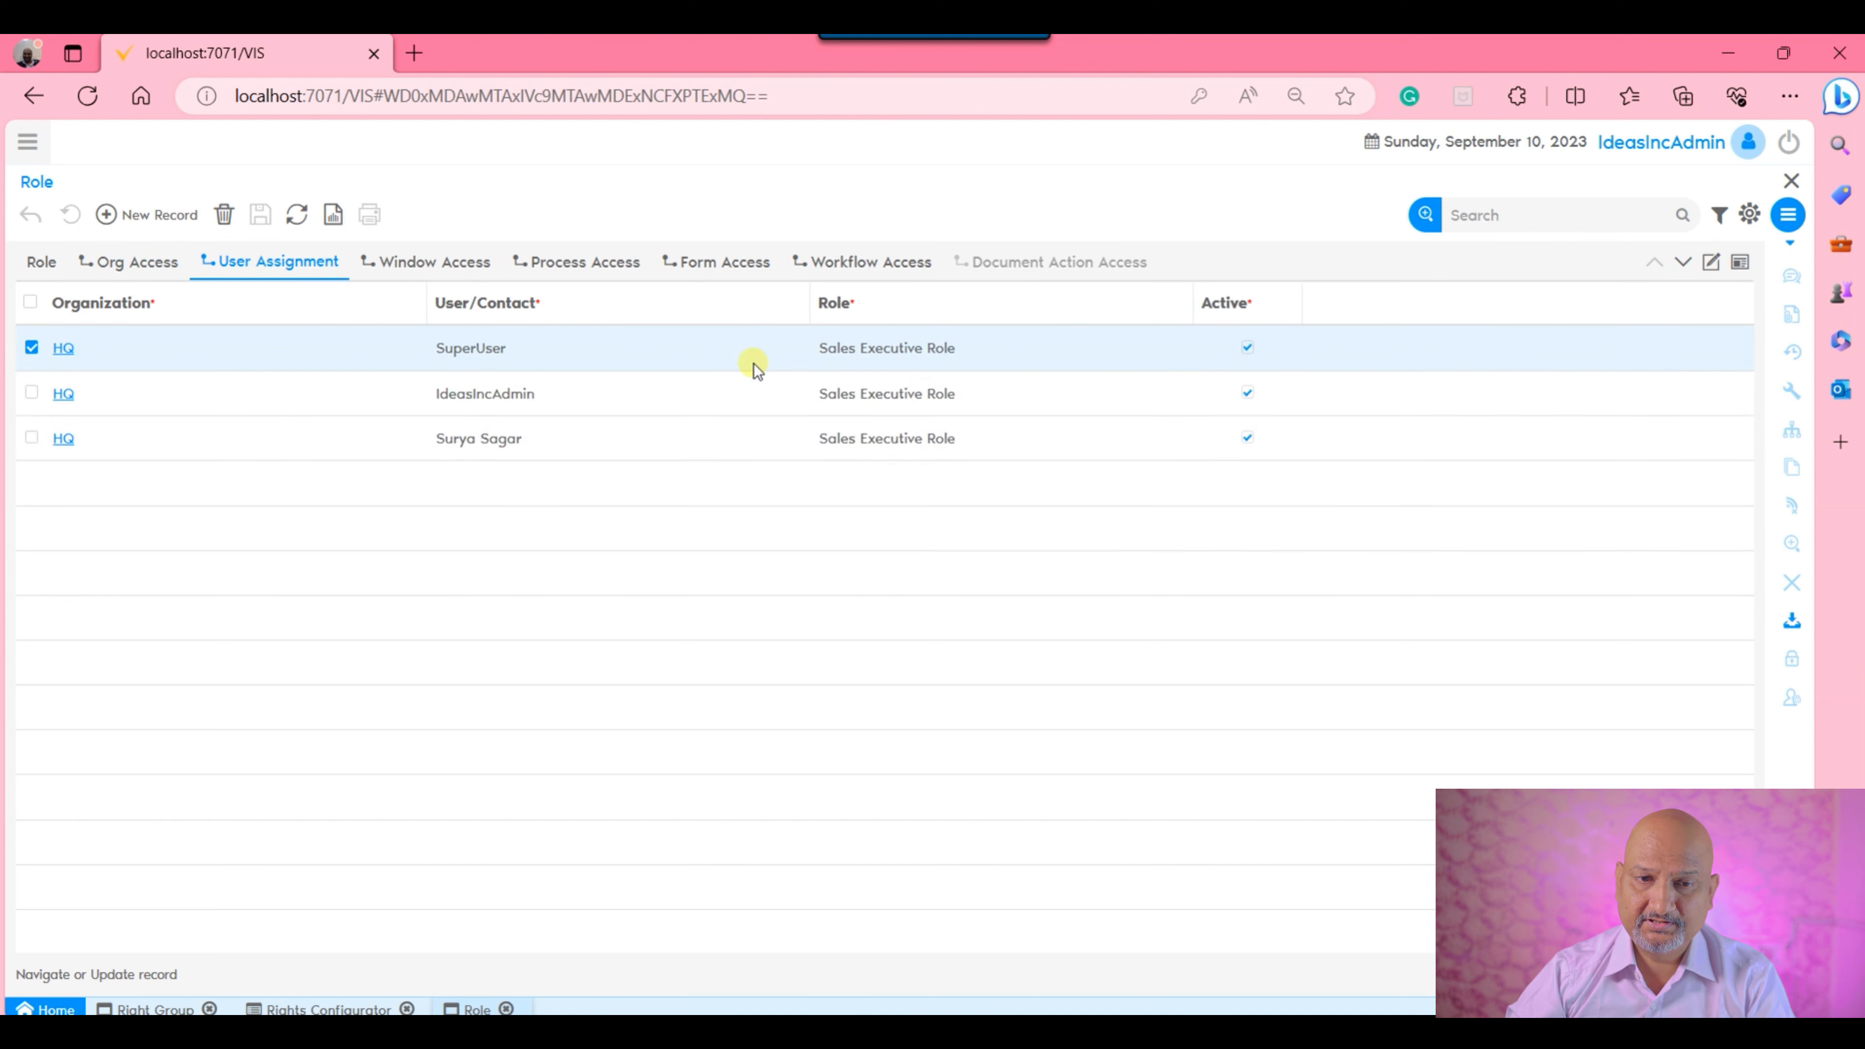
click(481, 448)
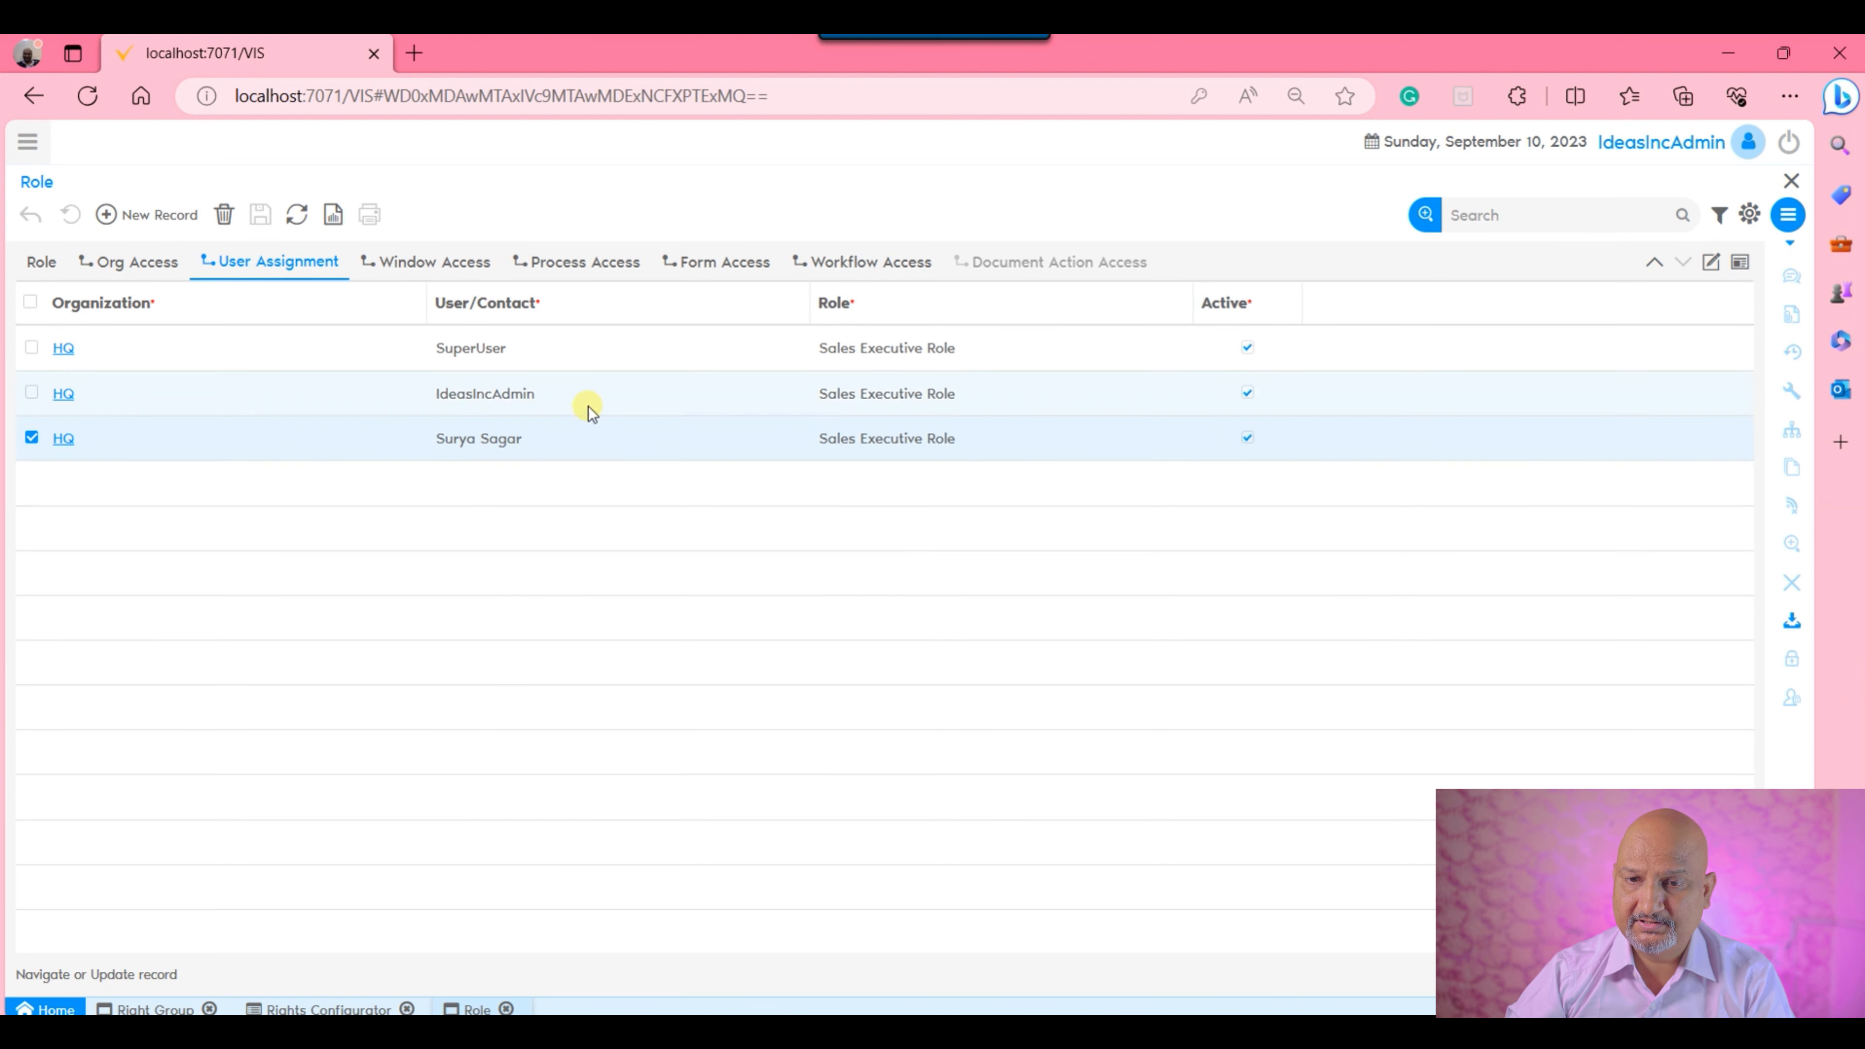
drag(587, 402, 610, 318)
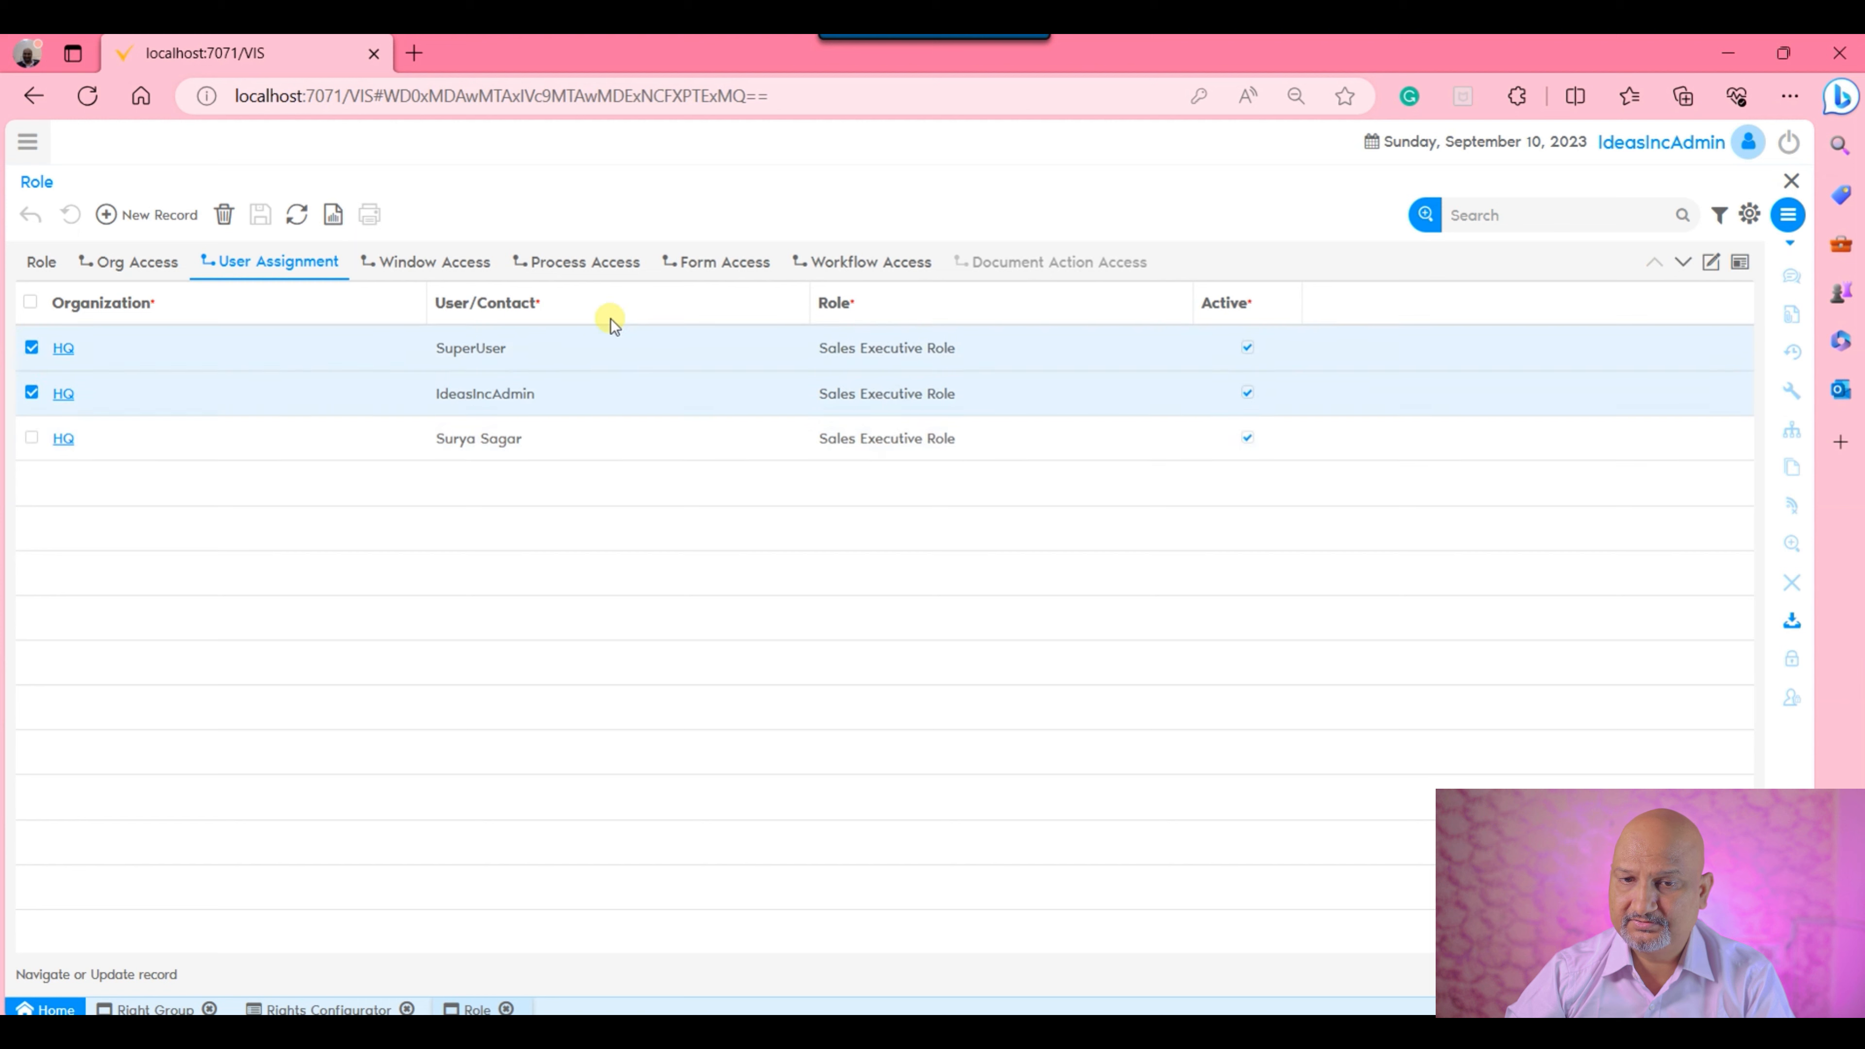
click(438, 268)
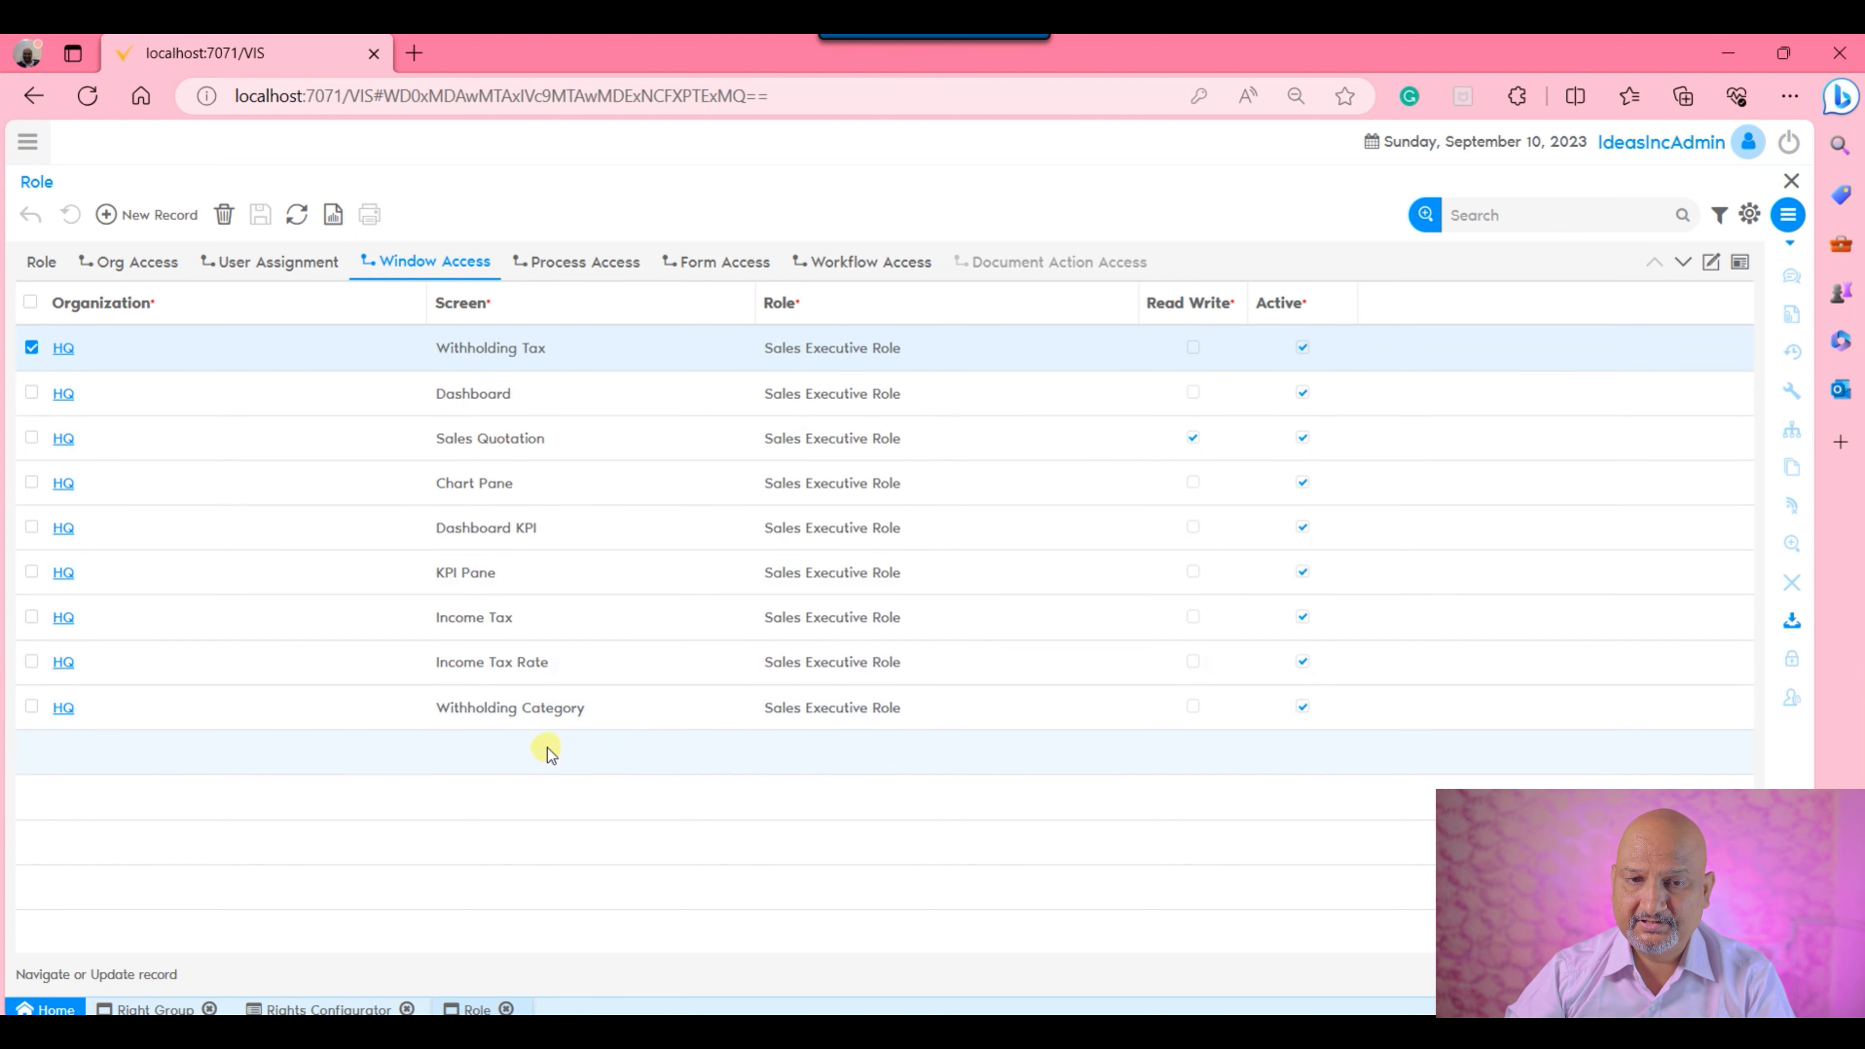
click(565, 262)
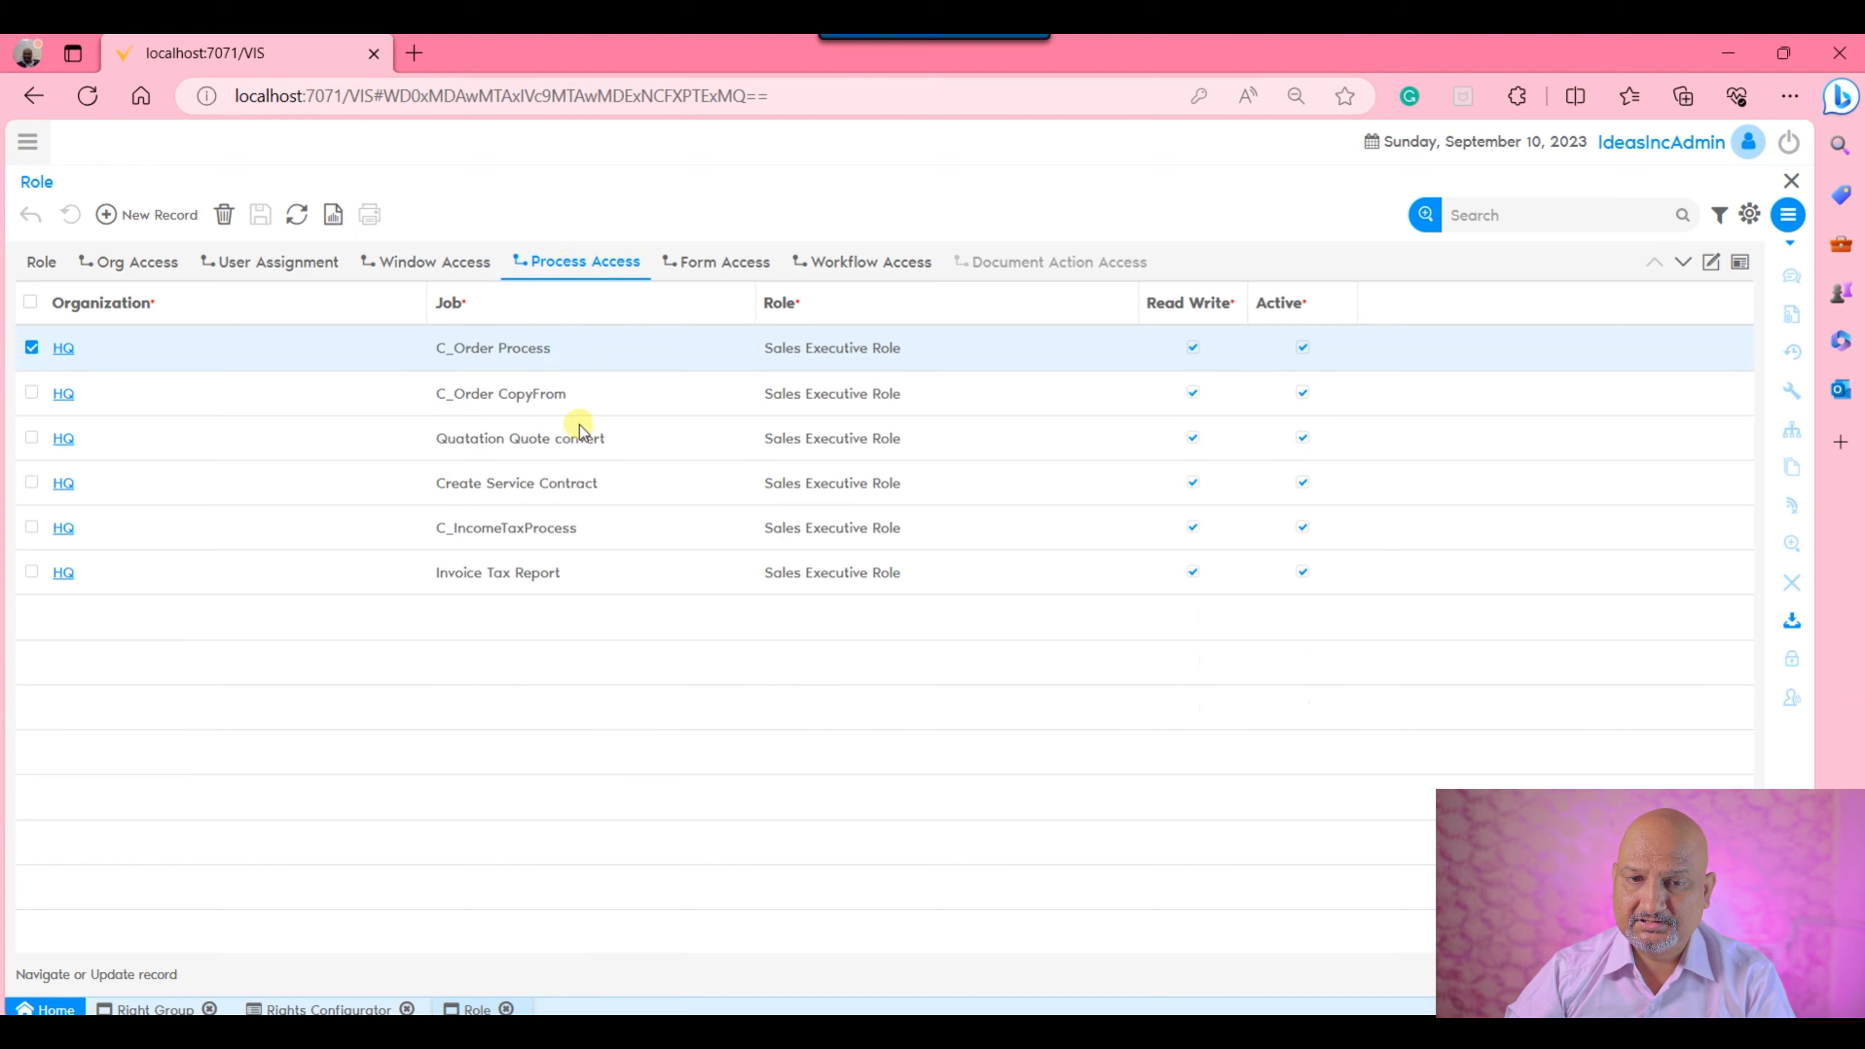
click(716, 263)
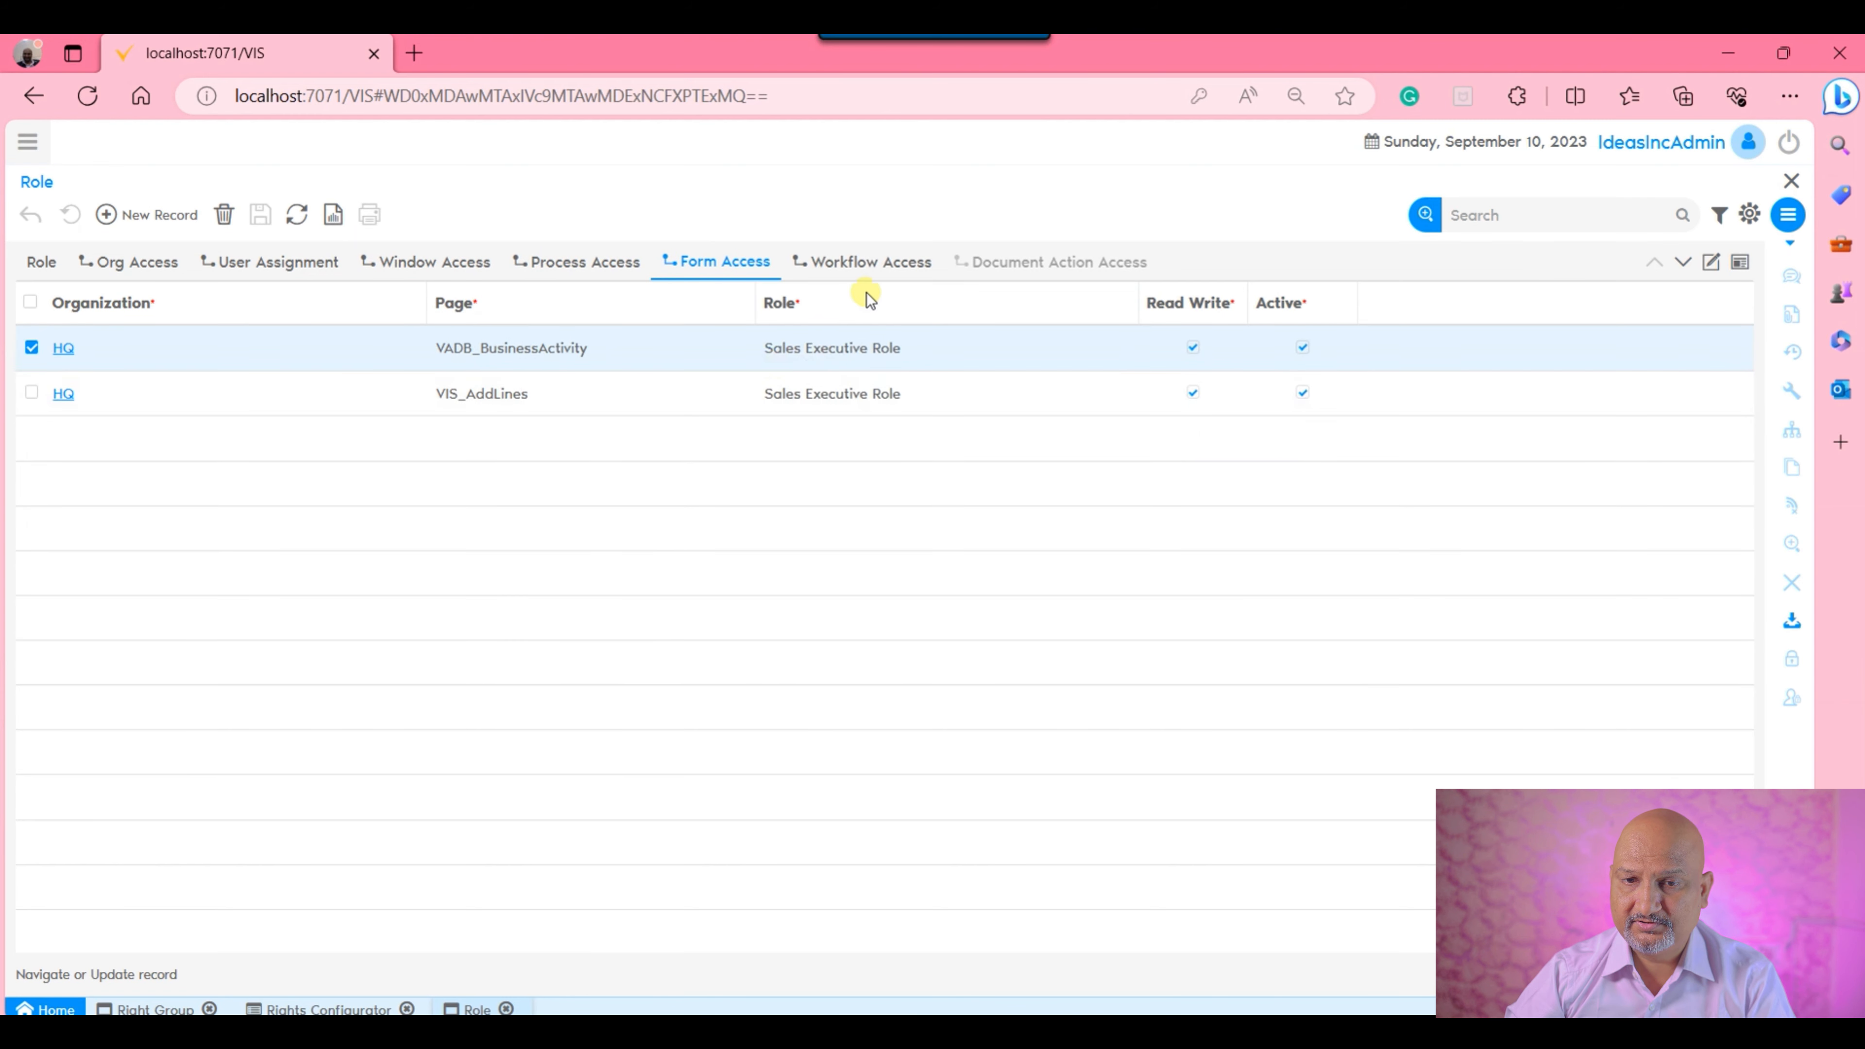
click(873, 268)
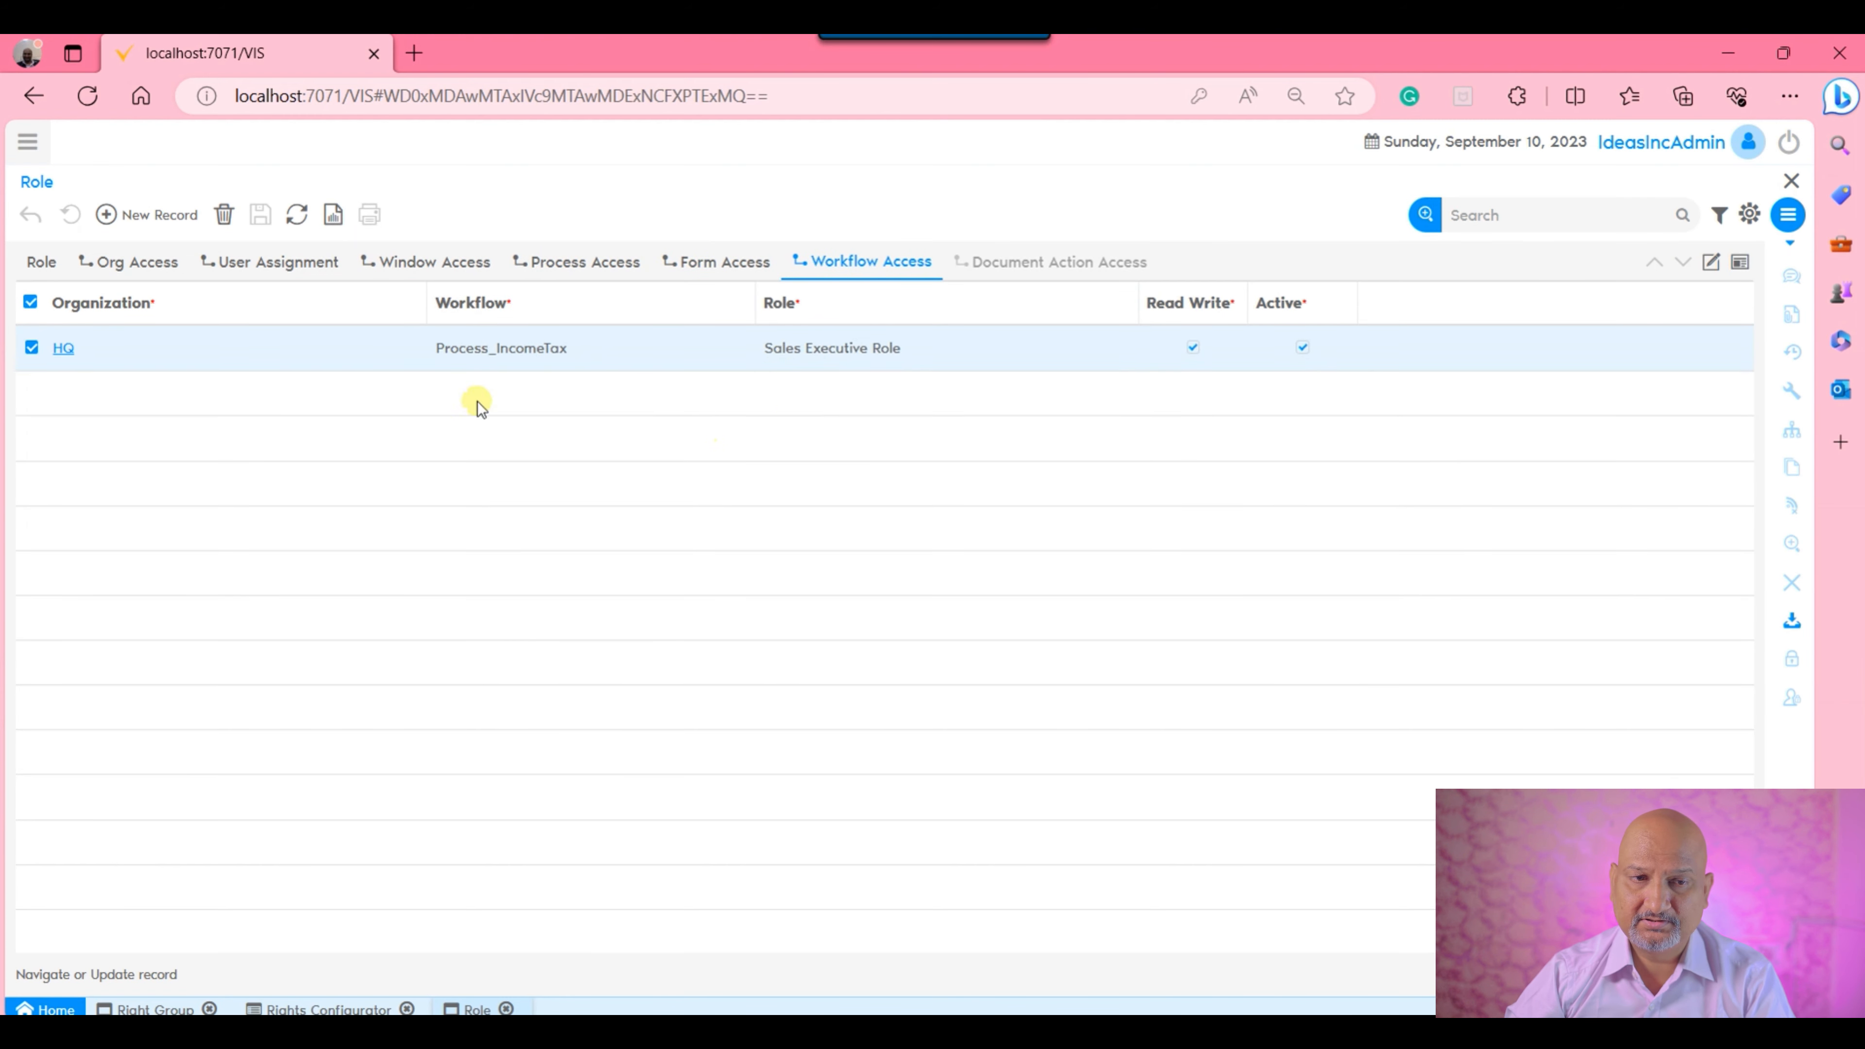
From the role's user assignments, open the newly created user's detailed record in User Management.
click(42, 262)
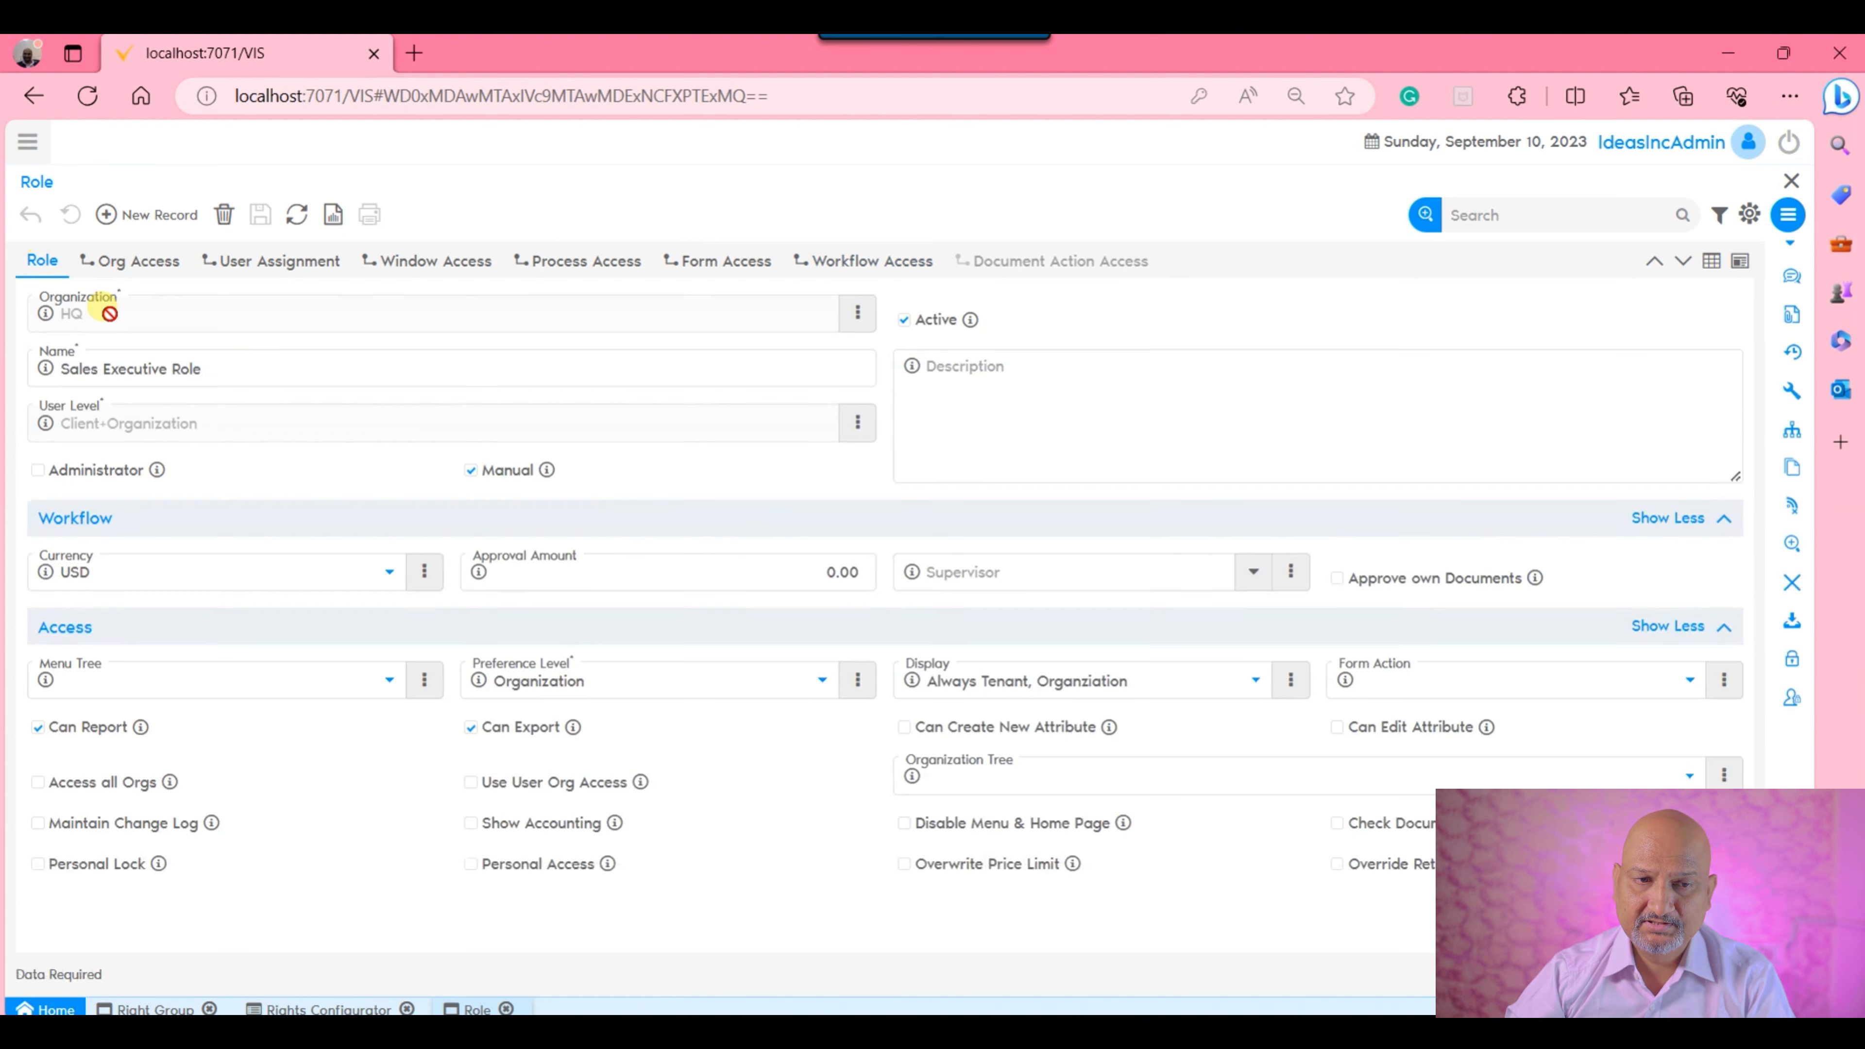
click(277, 262)
click(881, 447)
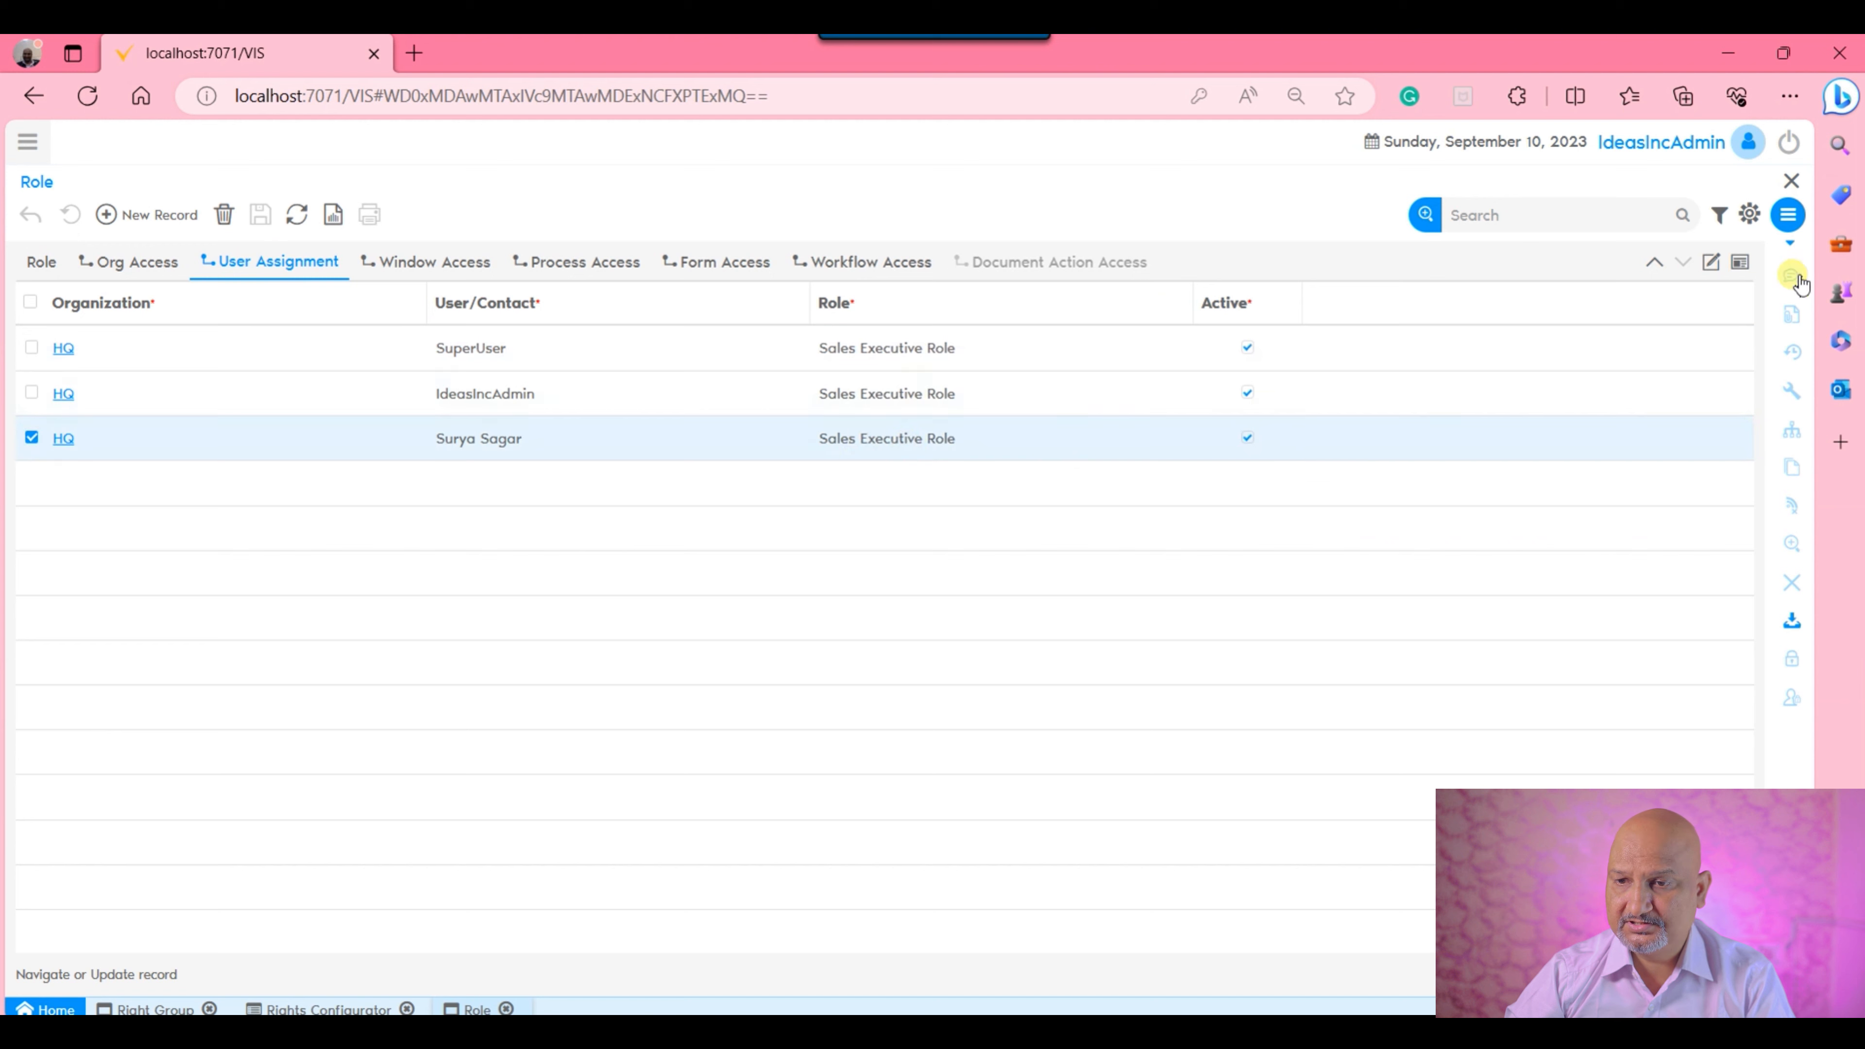
click(1711, 261)
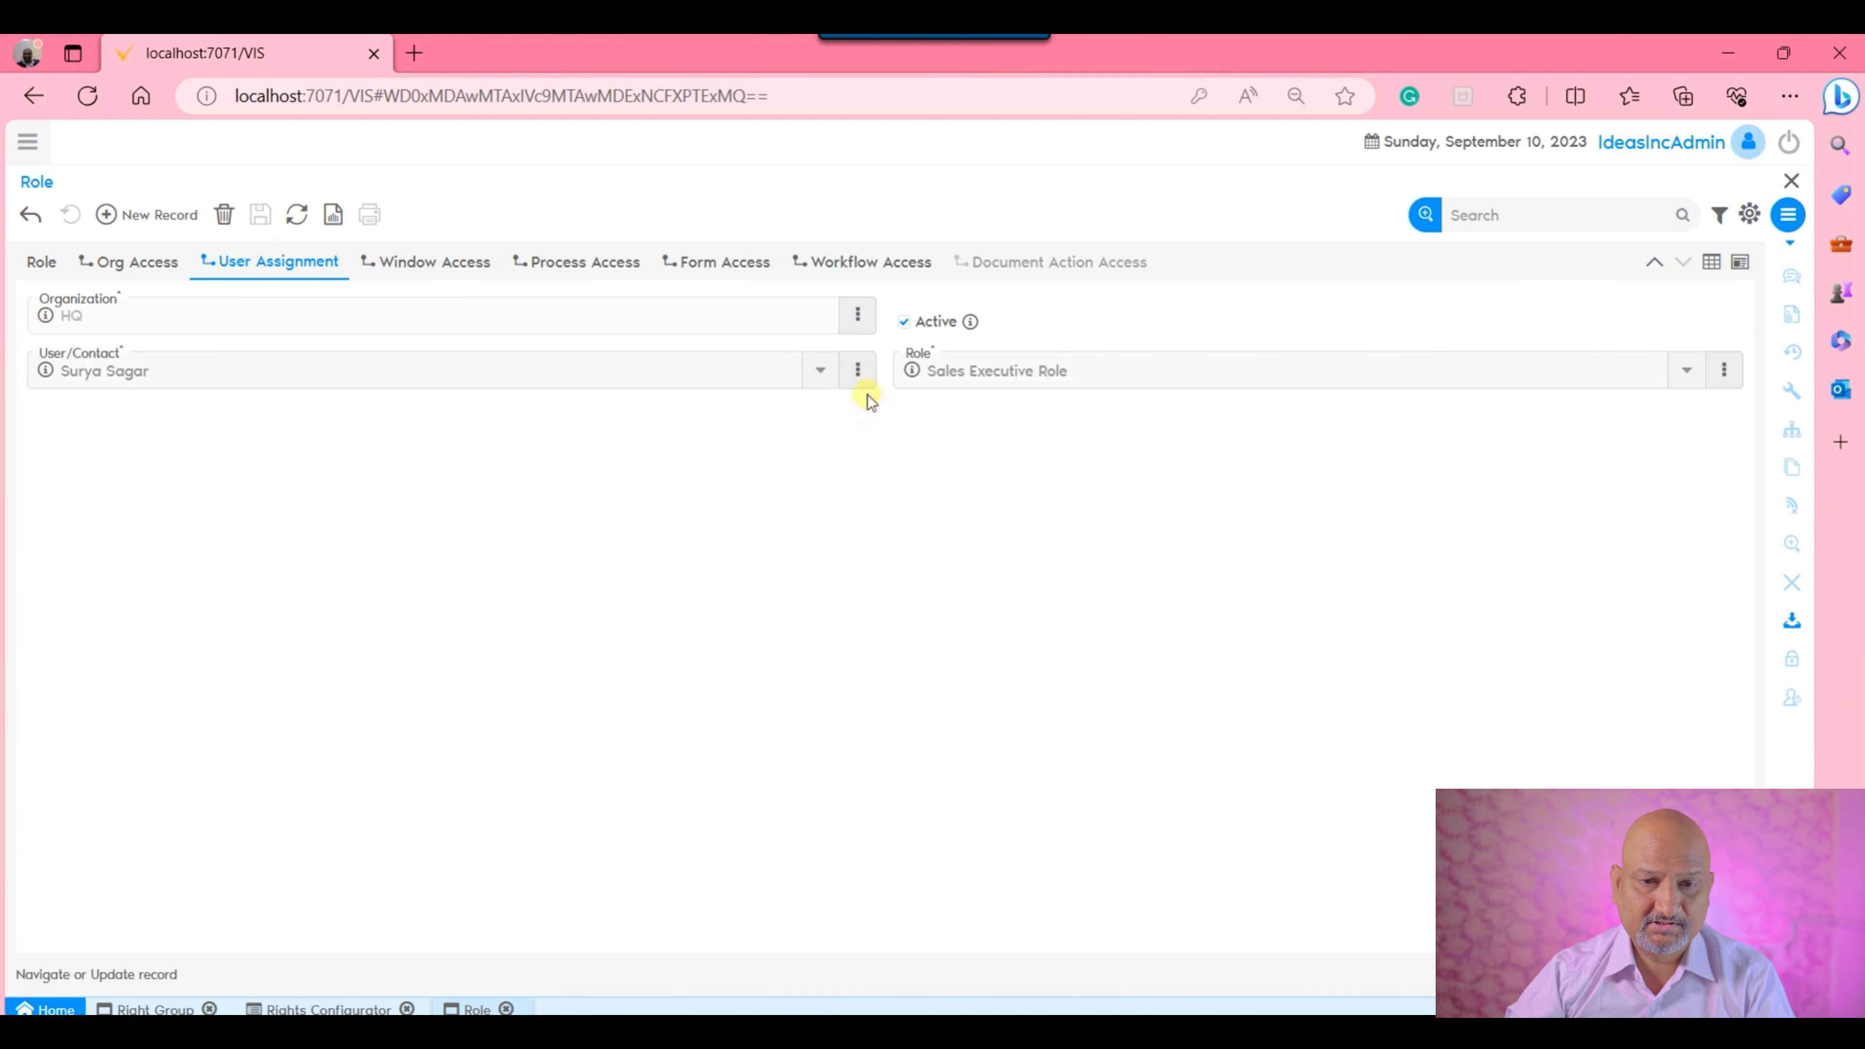
click(856, 369)
click(858, 419)
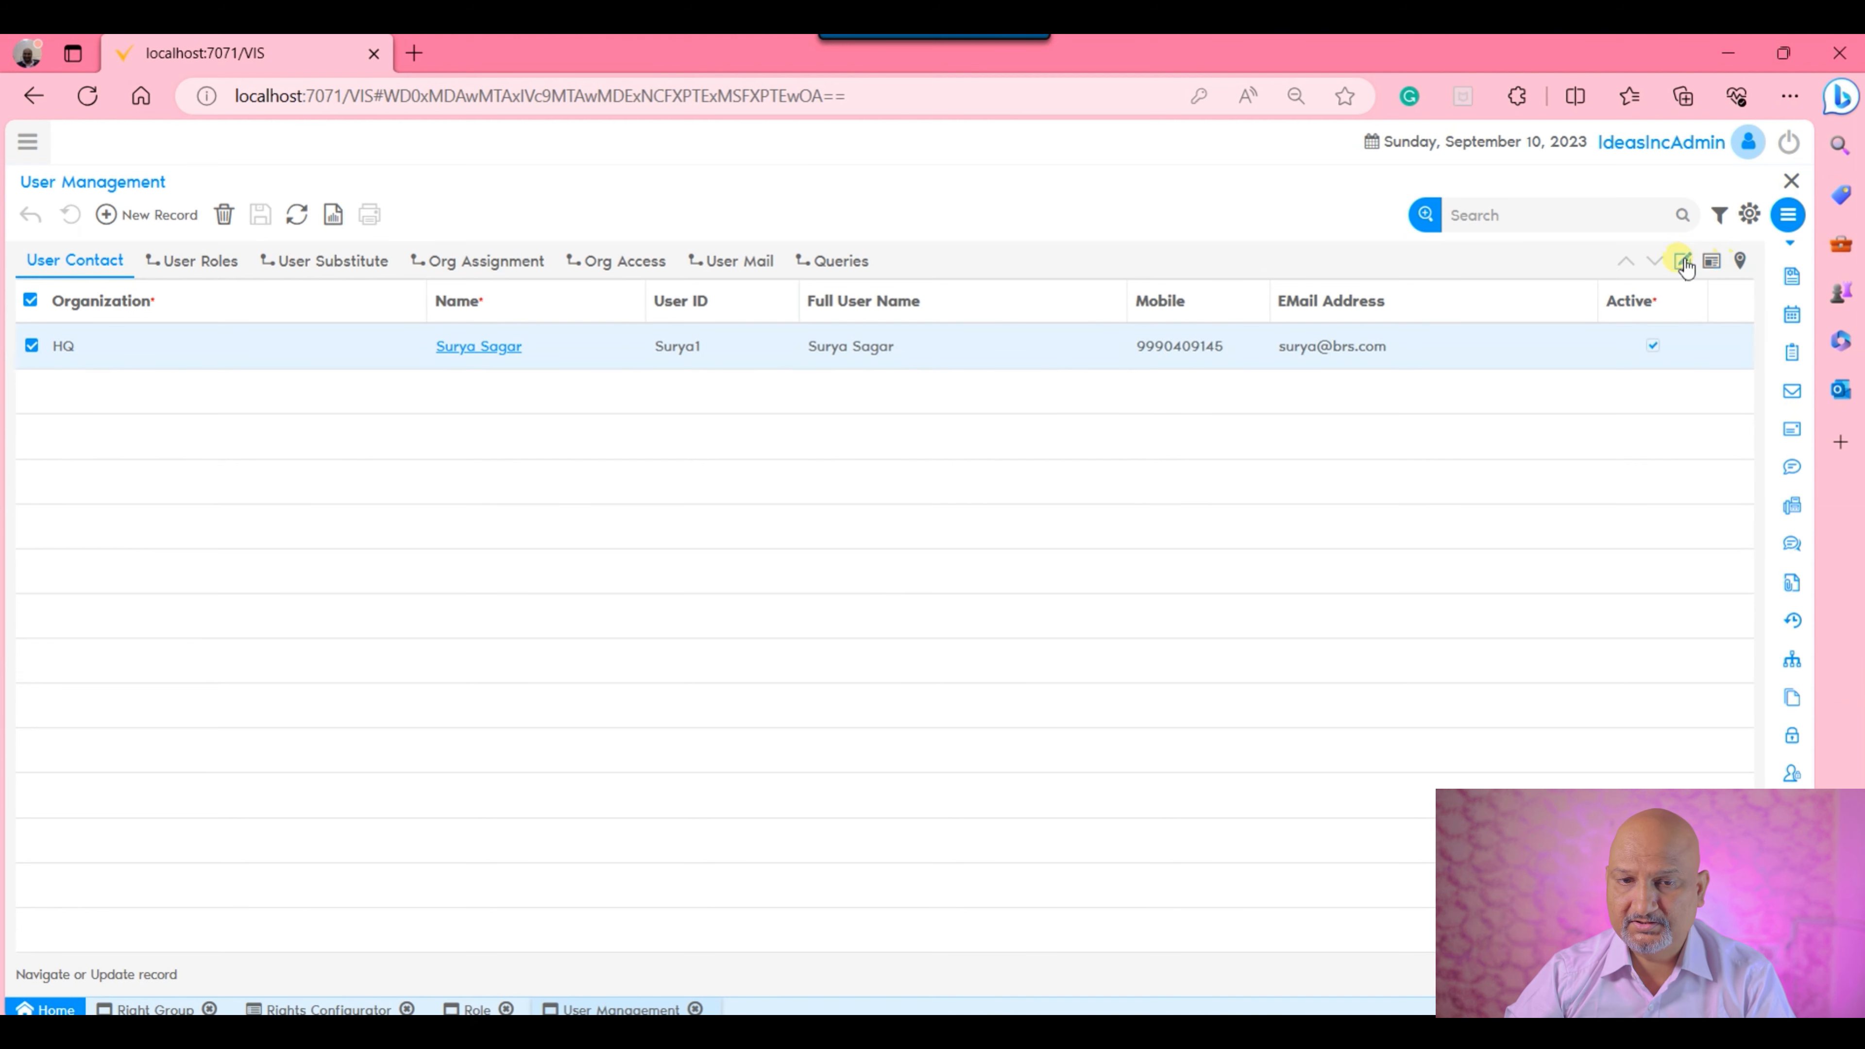
click(1684, 261)
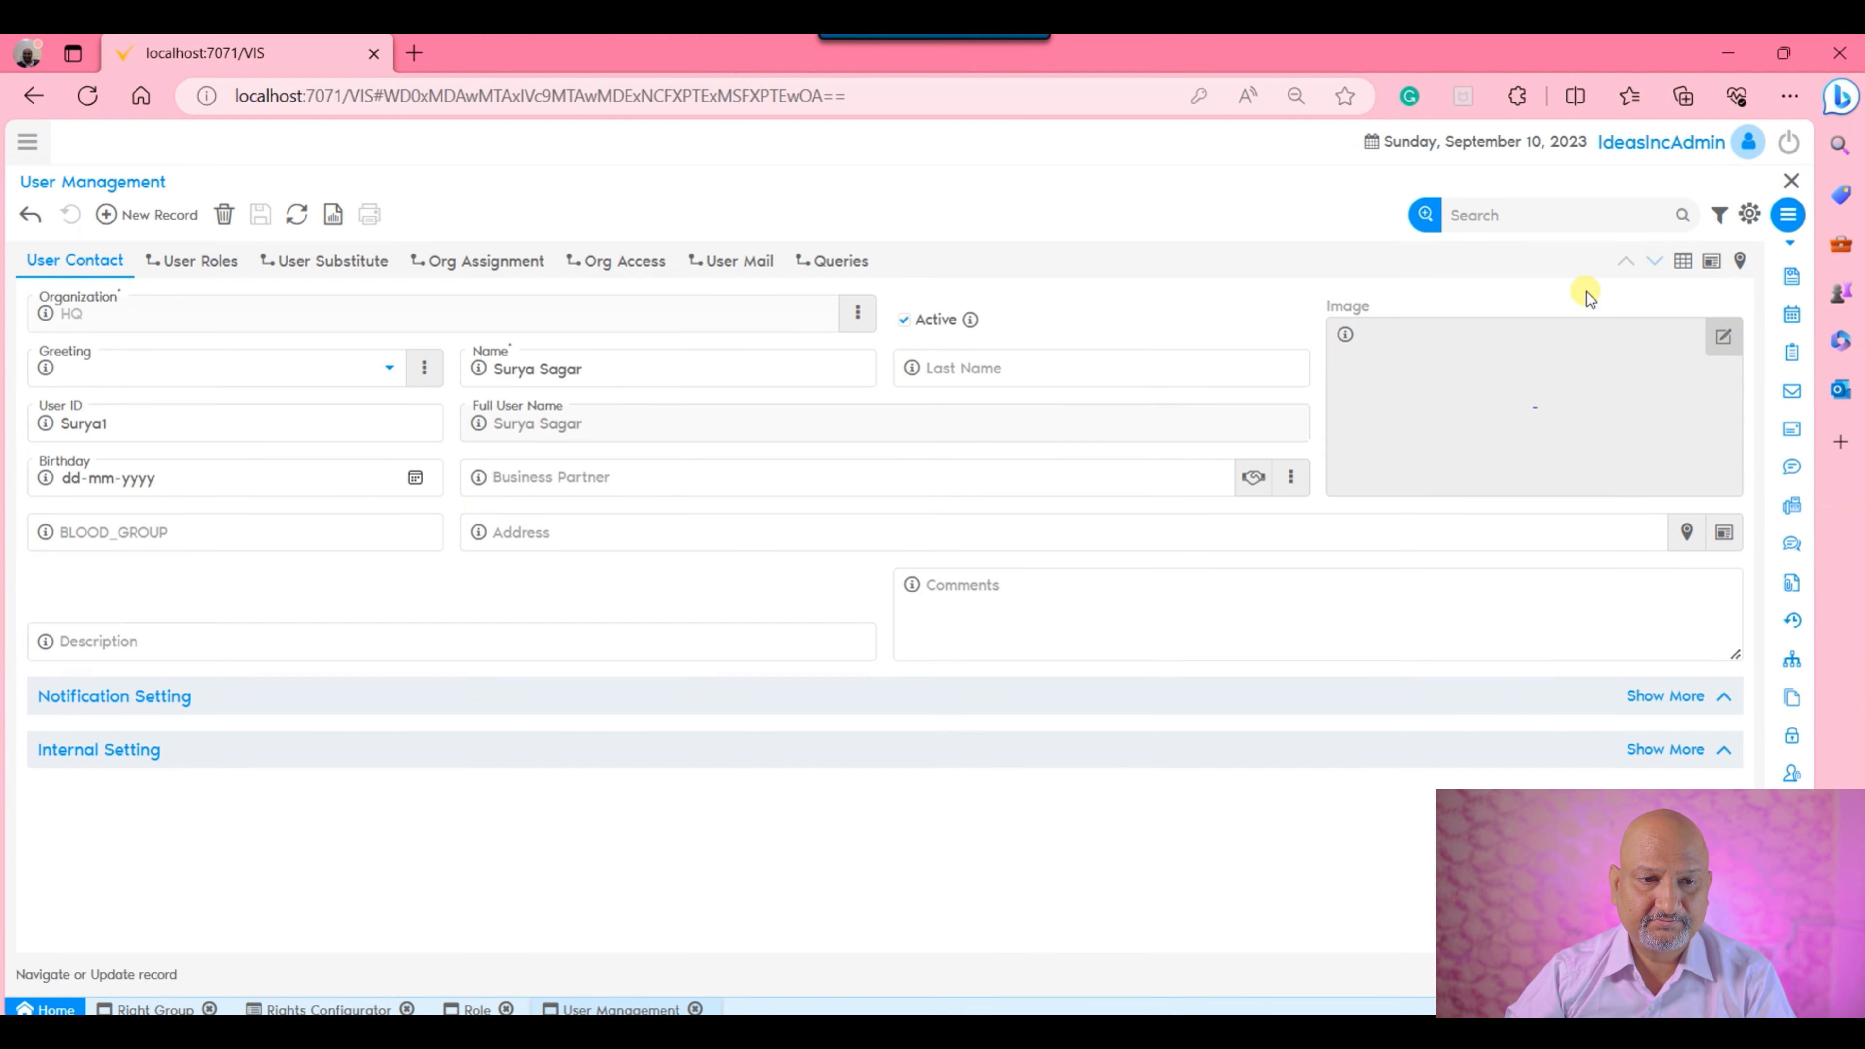
Expand and review the Notification Setting and Internal Setting sections of the user's record.
click(367, 694)
click(389, 863)
scroll(645, 591, down, 3)
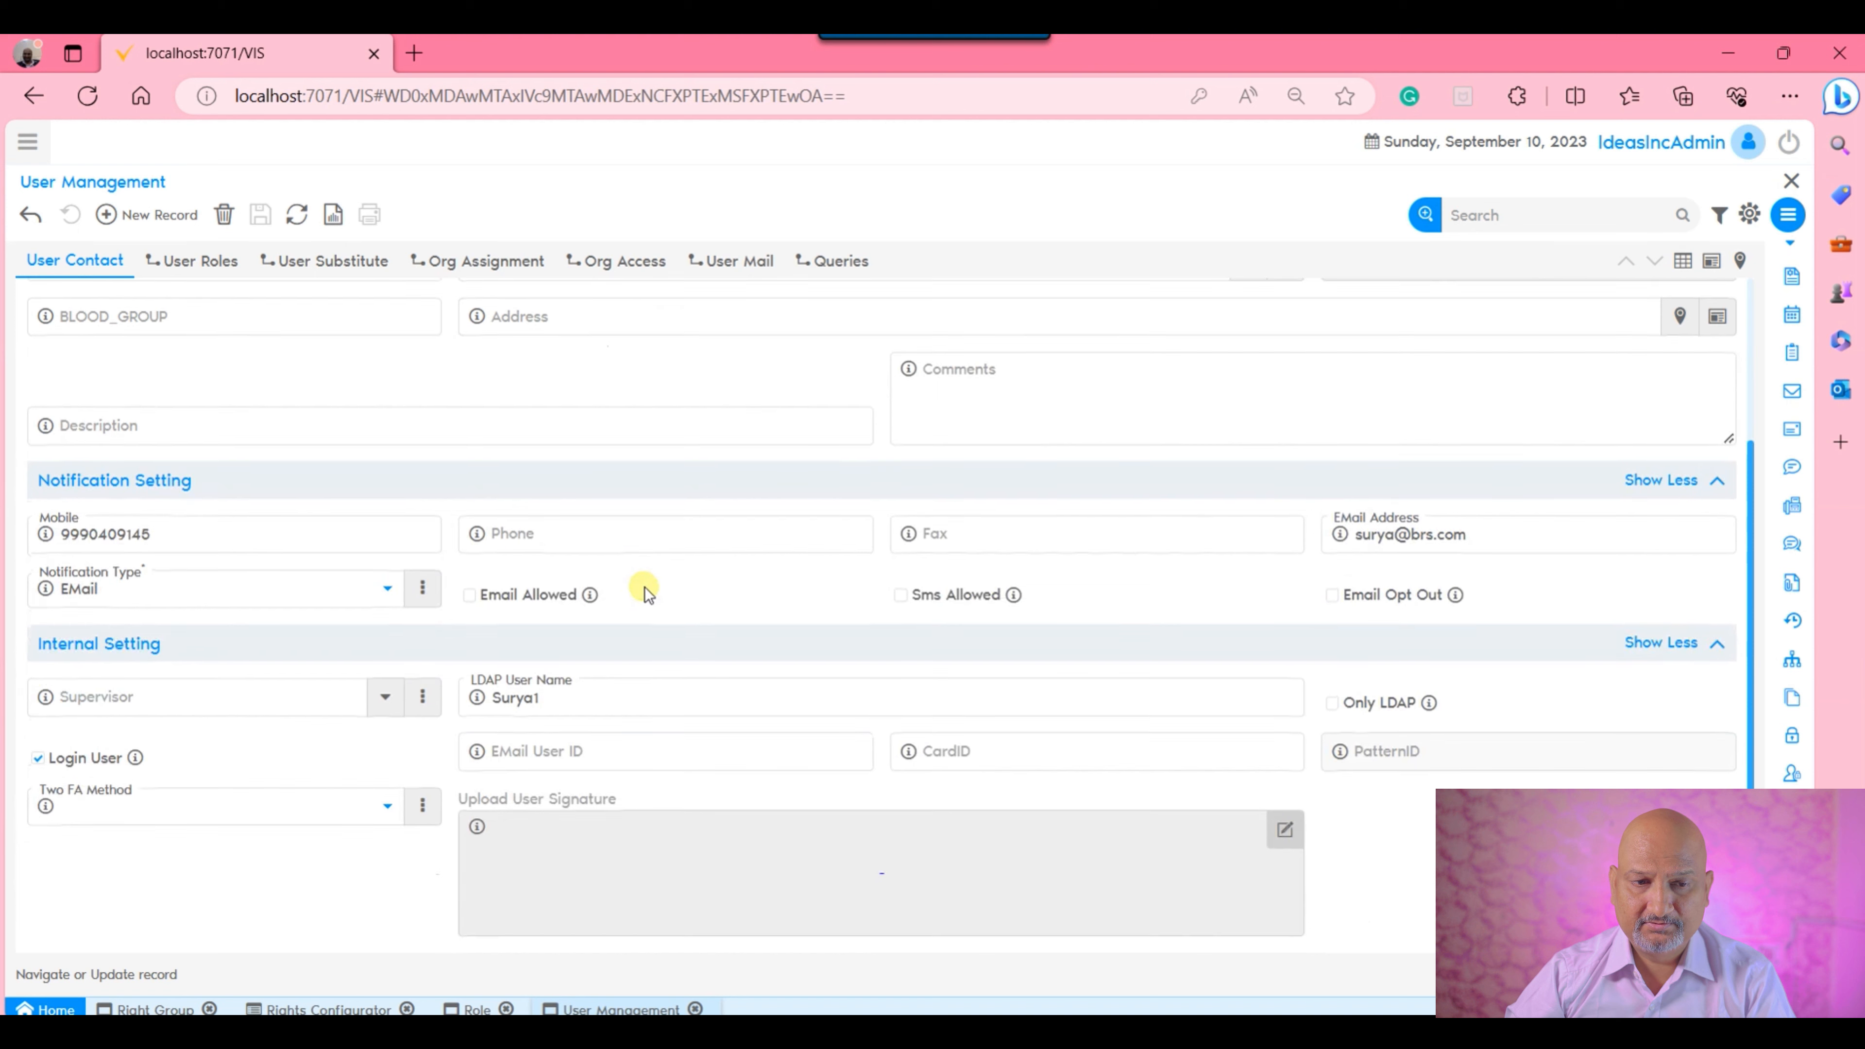
click(130, 533)
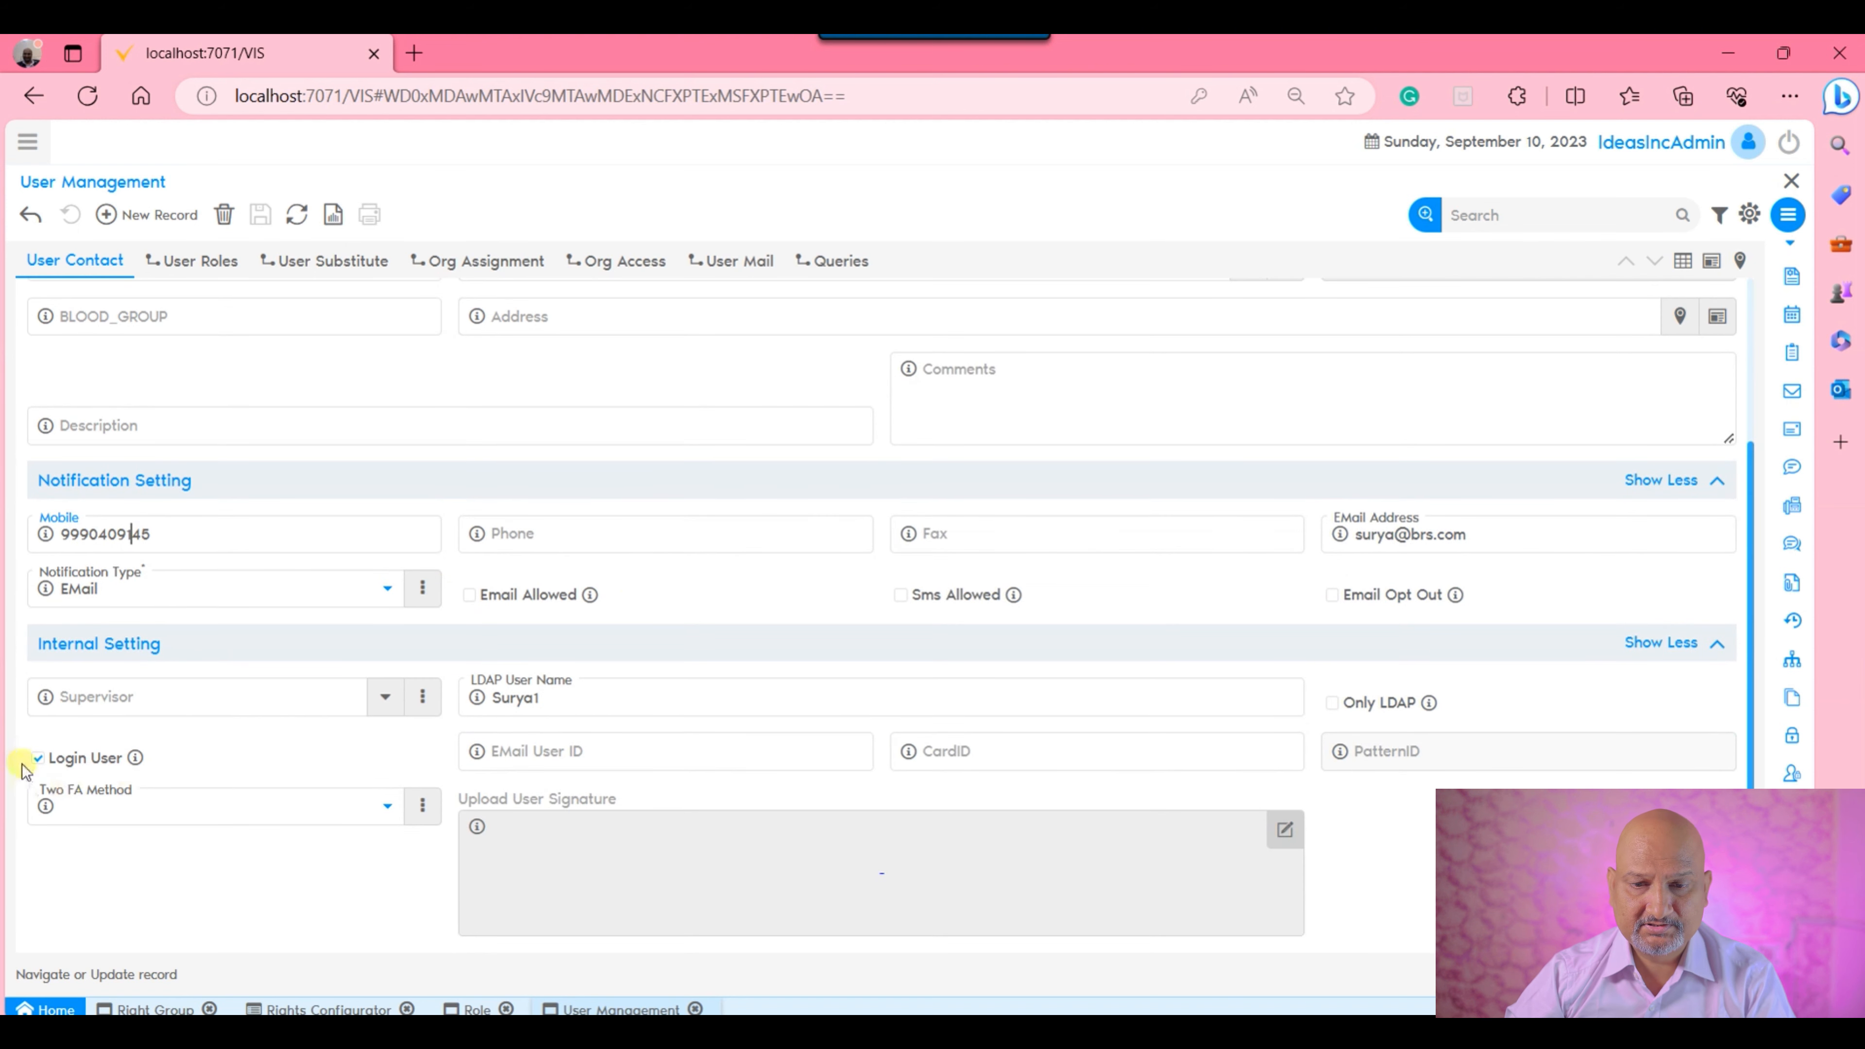
scroll(852, 683, up, 3)
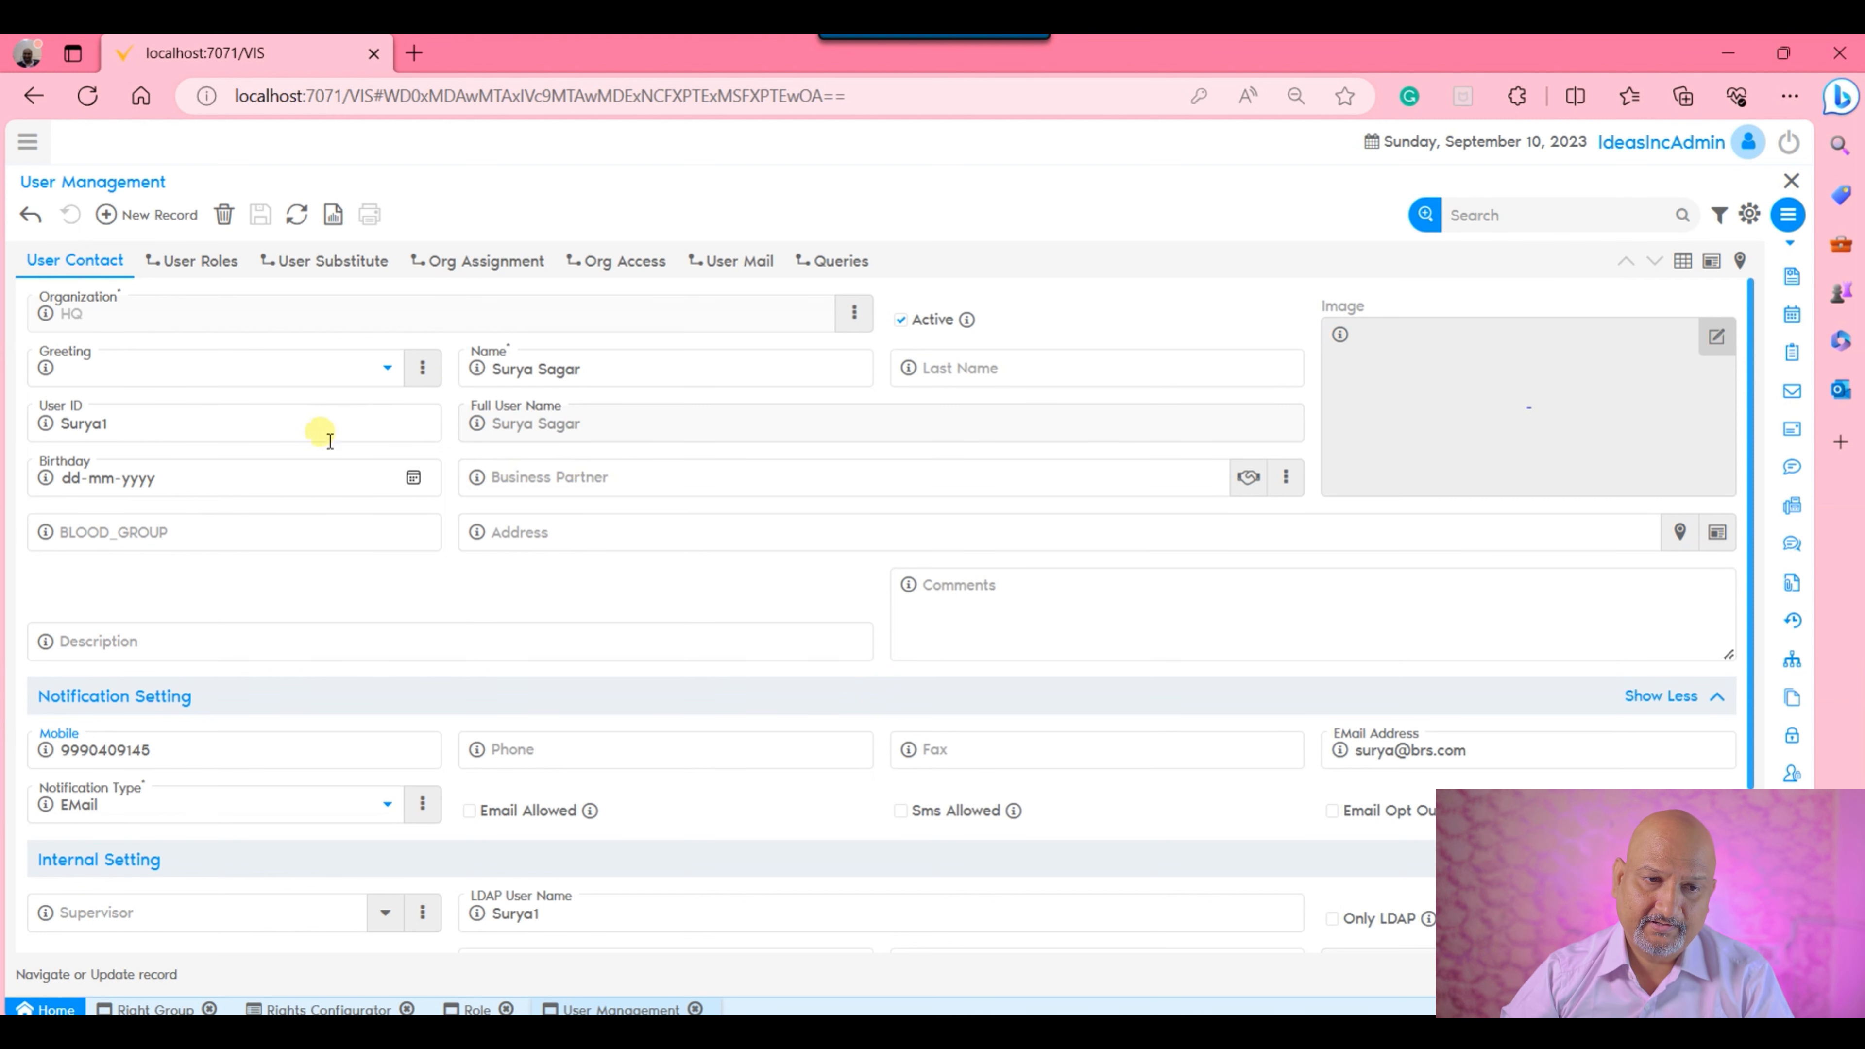
Copy the user's User ID and load the localhost:7071 login page in a new InPrivate window.
double_click(297, 422)
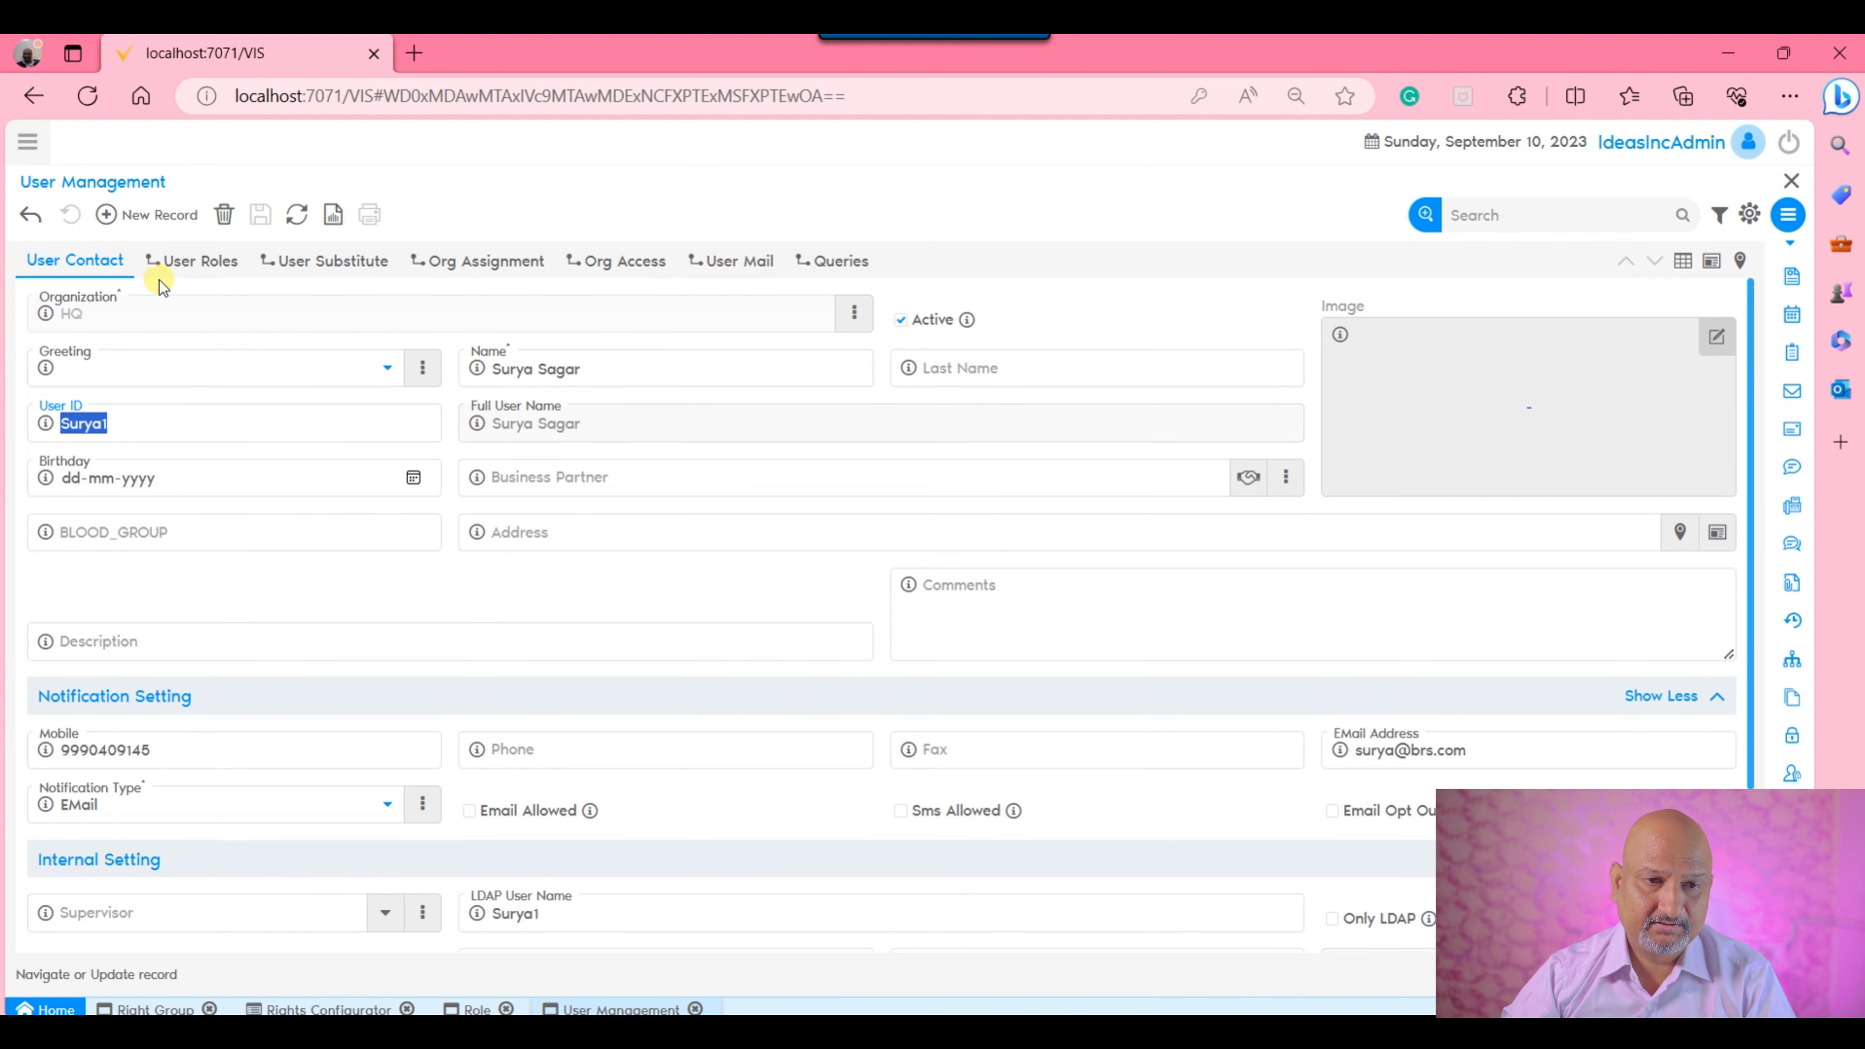
click(1789, 96)
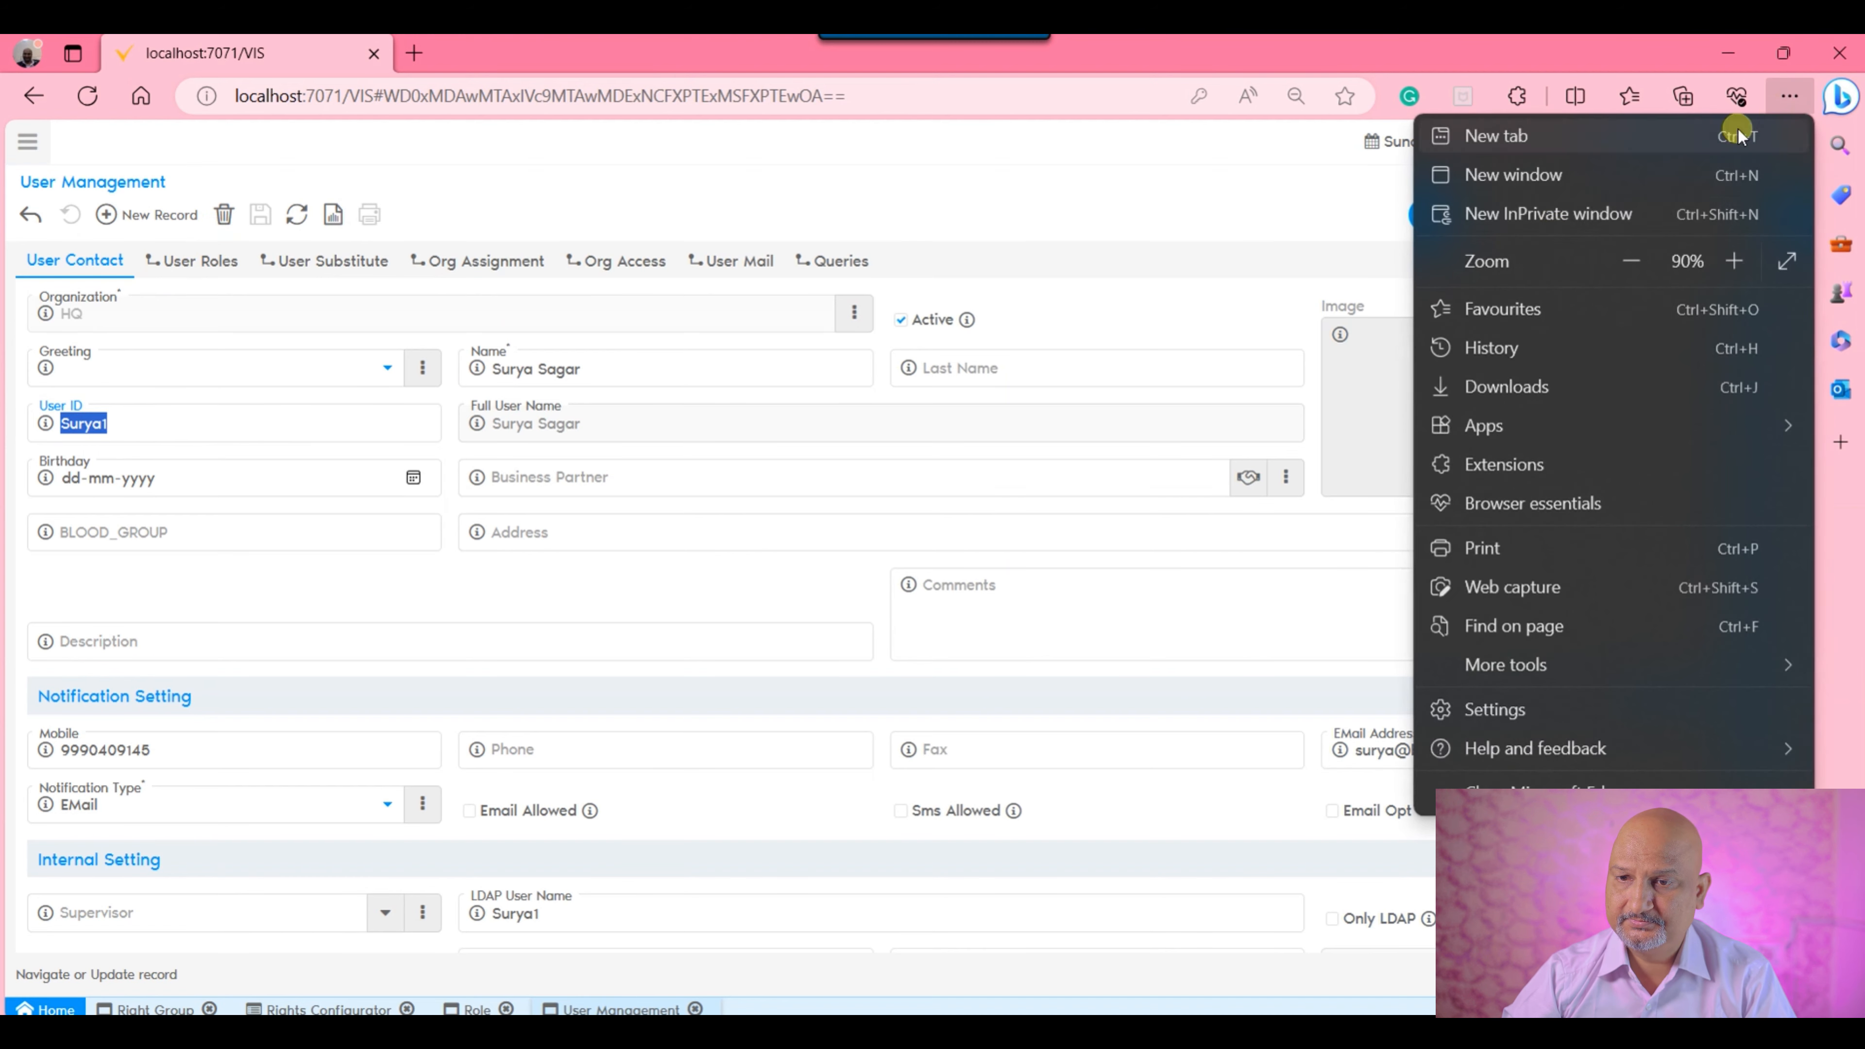
click(1572, 217)
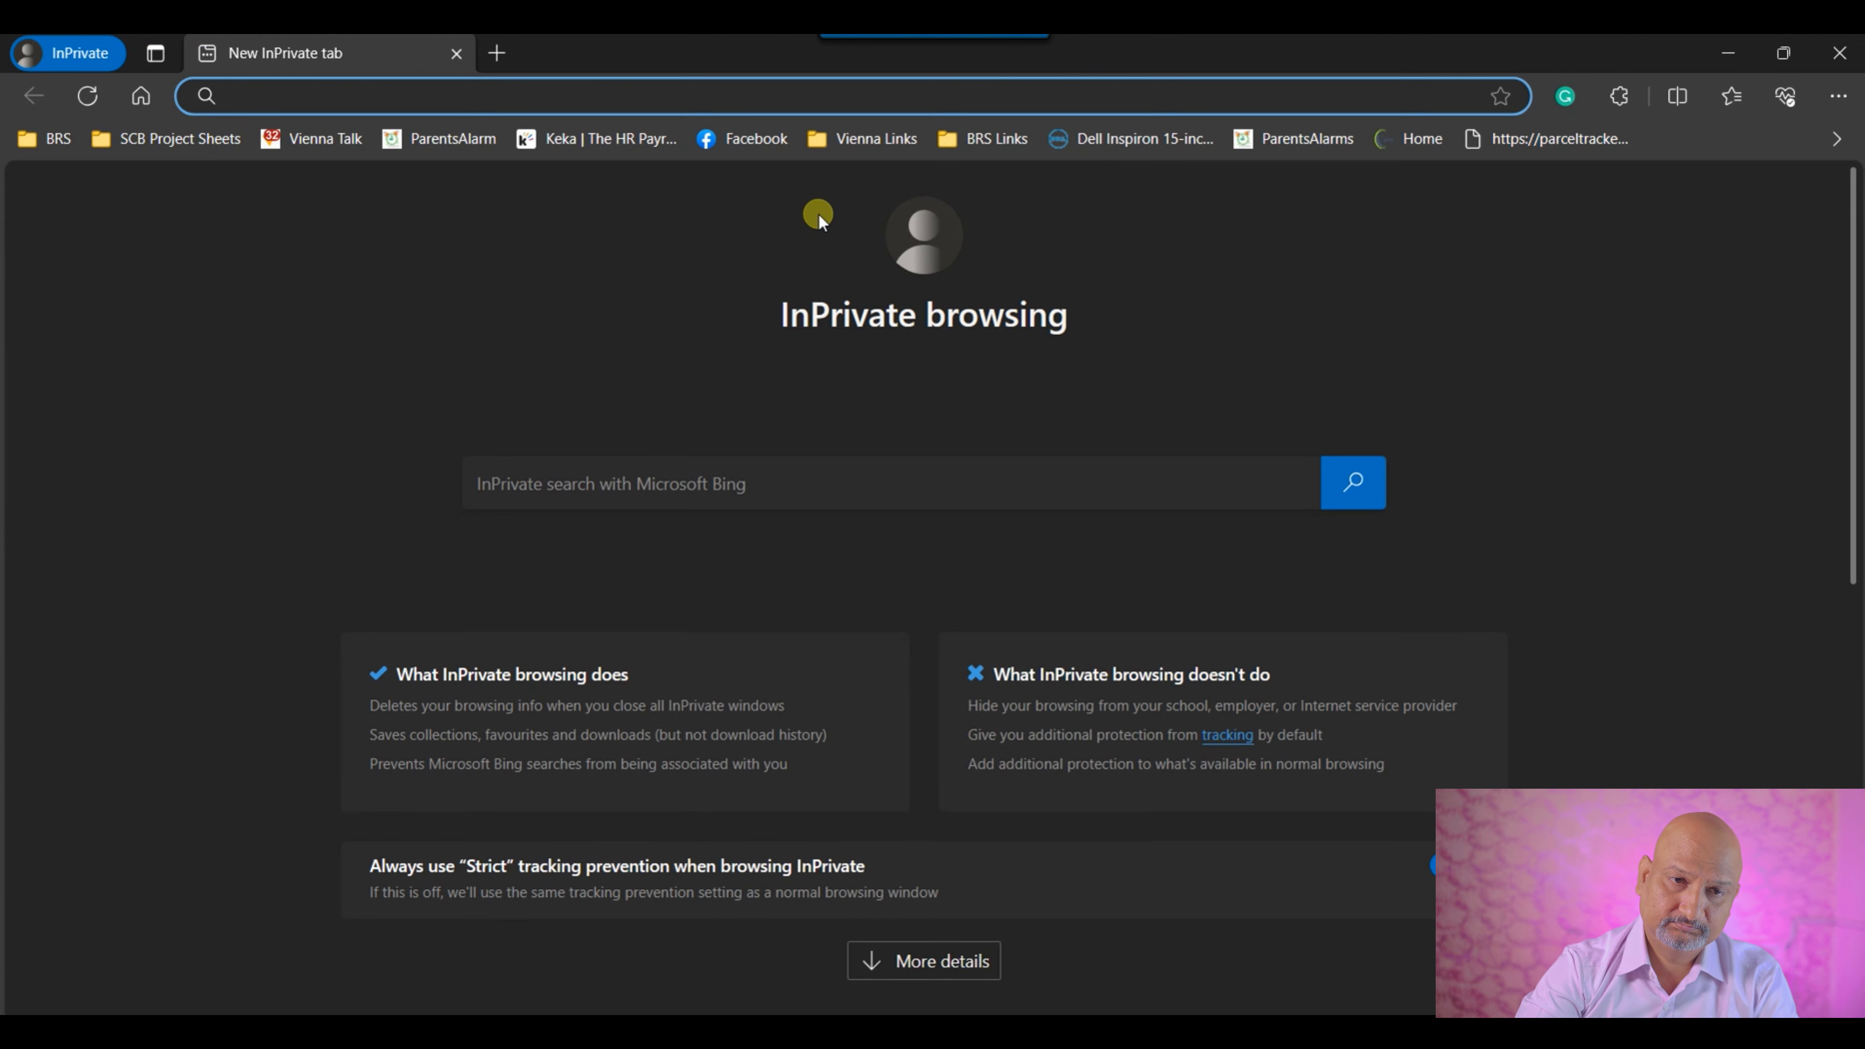
text(lo)
key(Return)
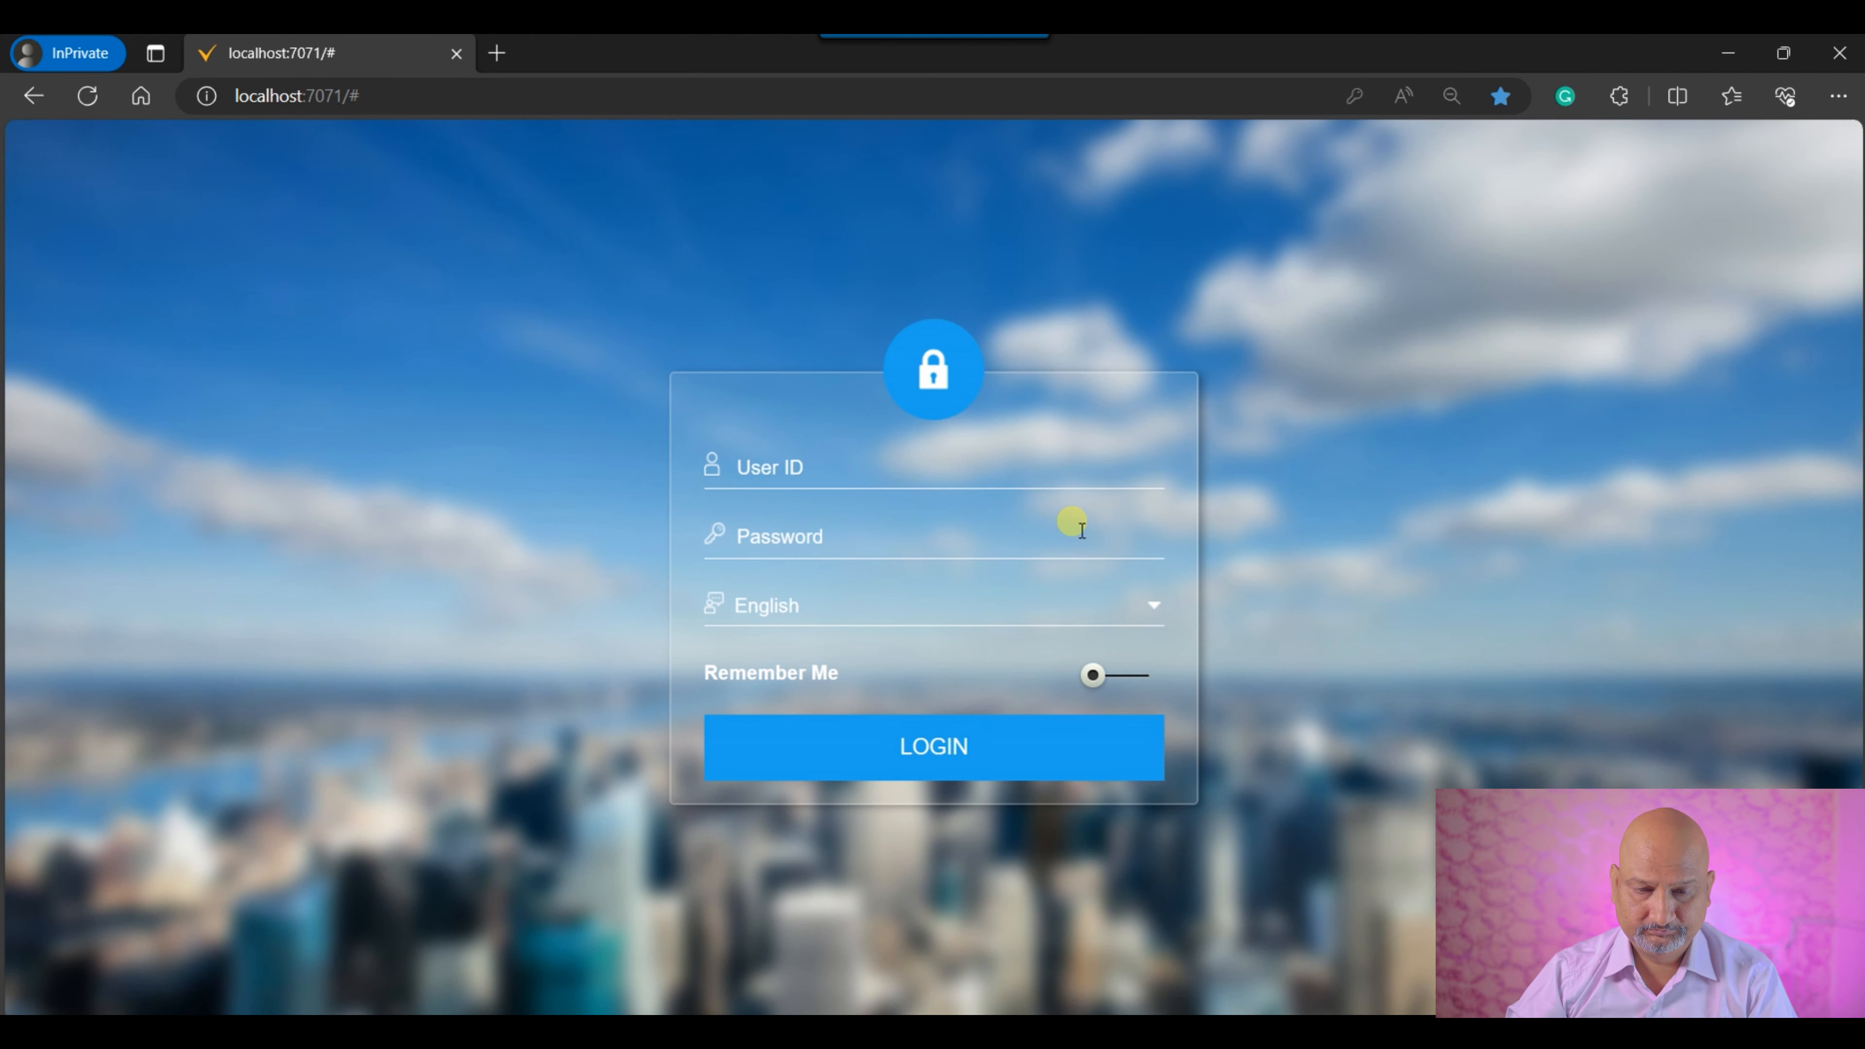
Sign in with the new user's User ID and the account password.
click(921, 542)
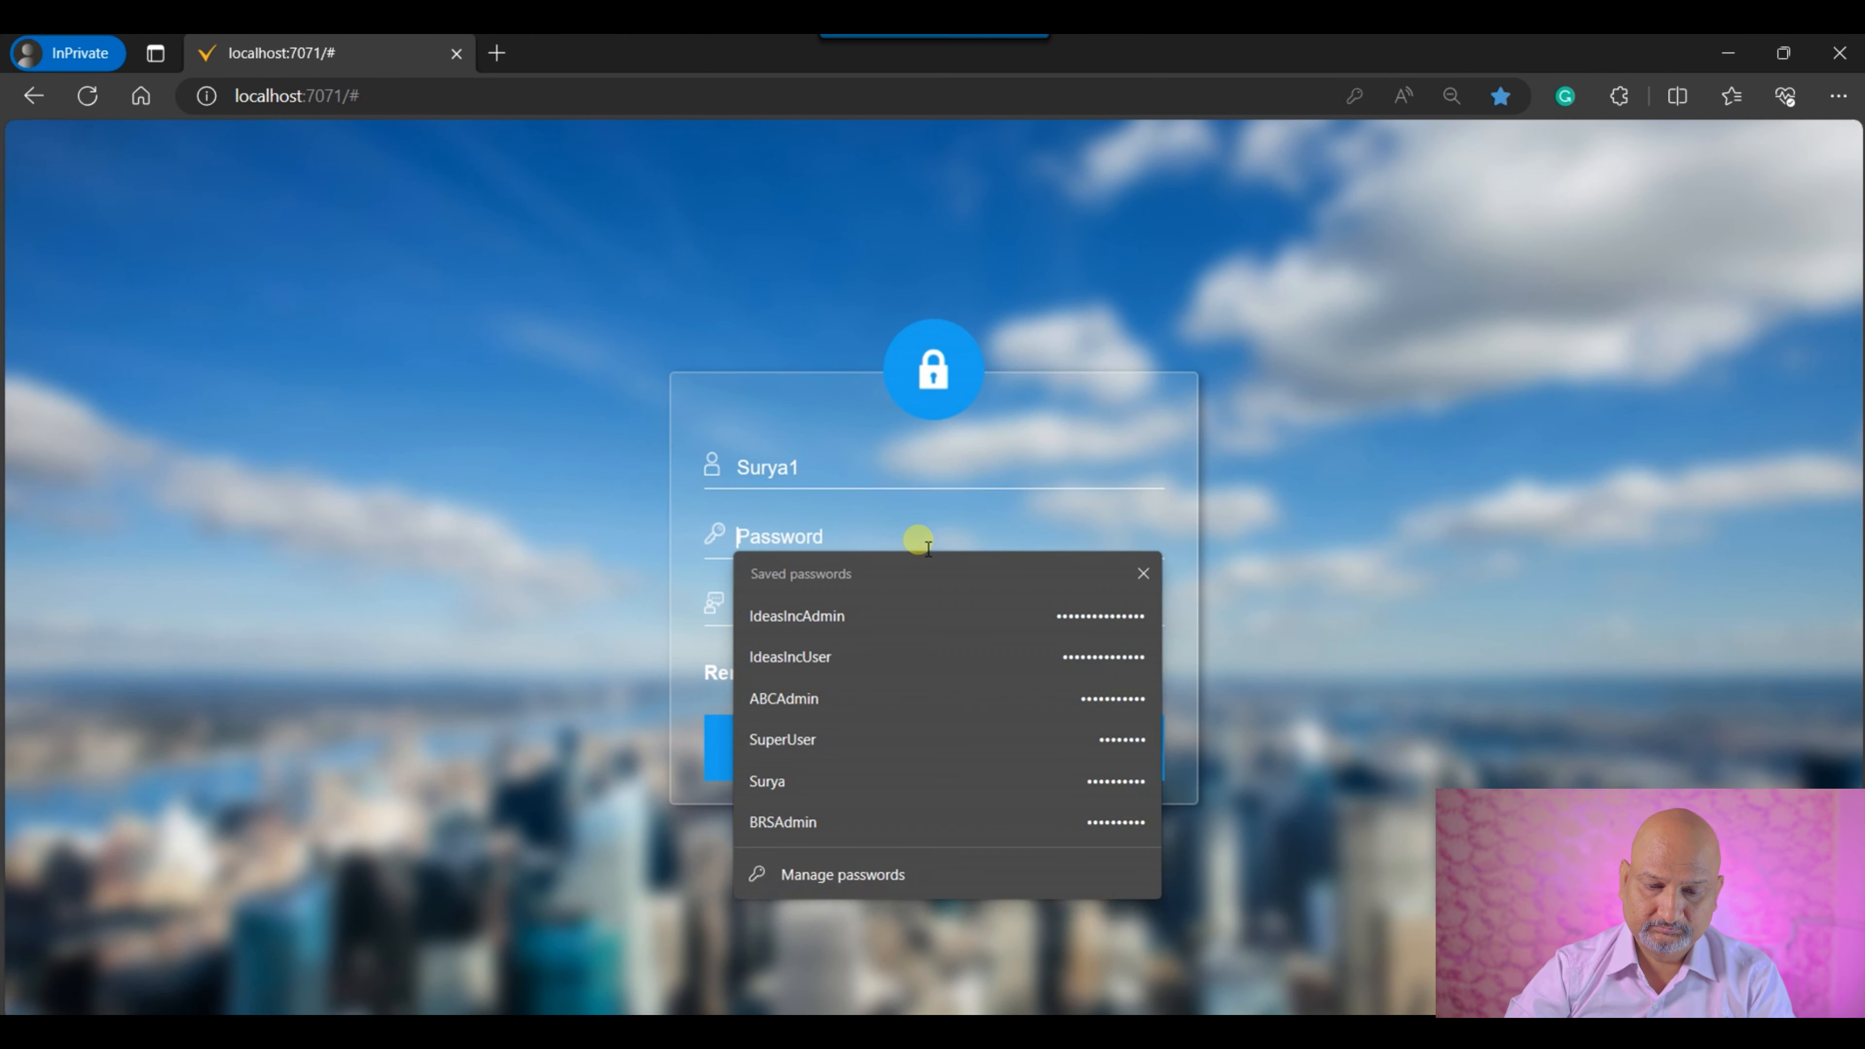
text(123)
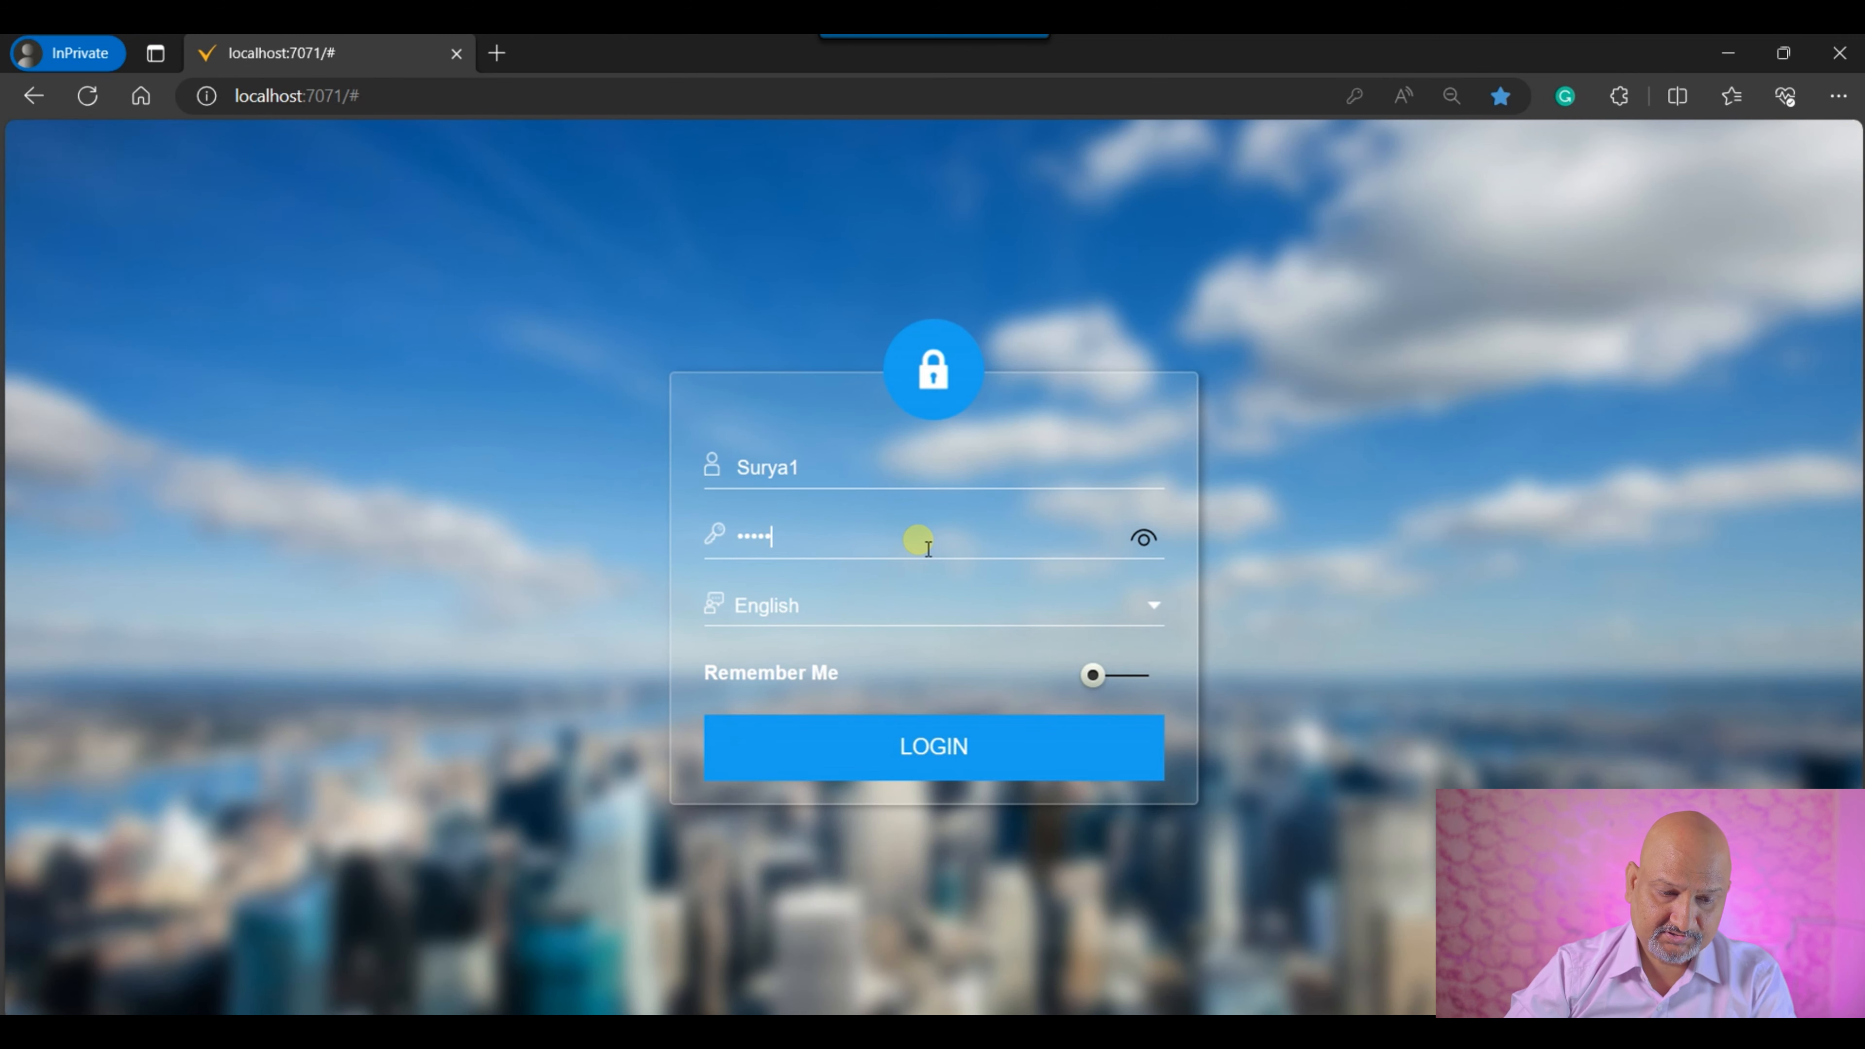
key(Return)
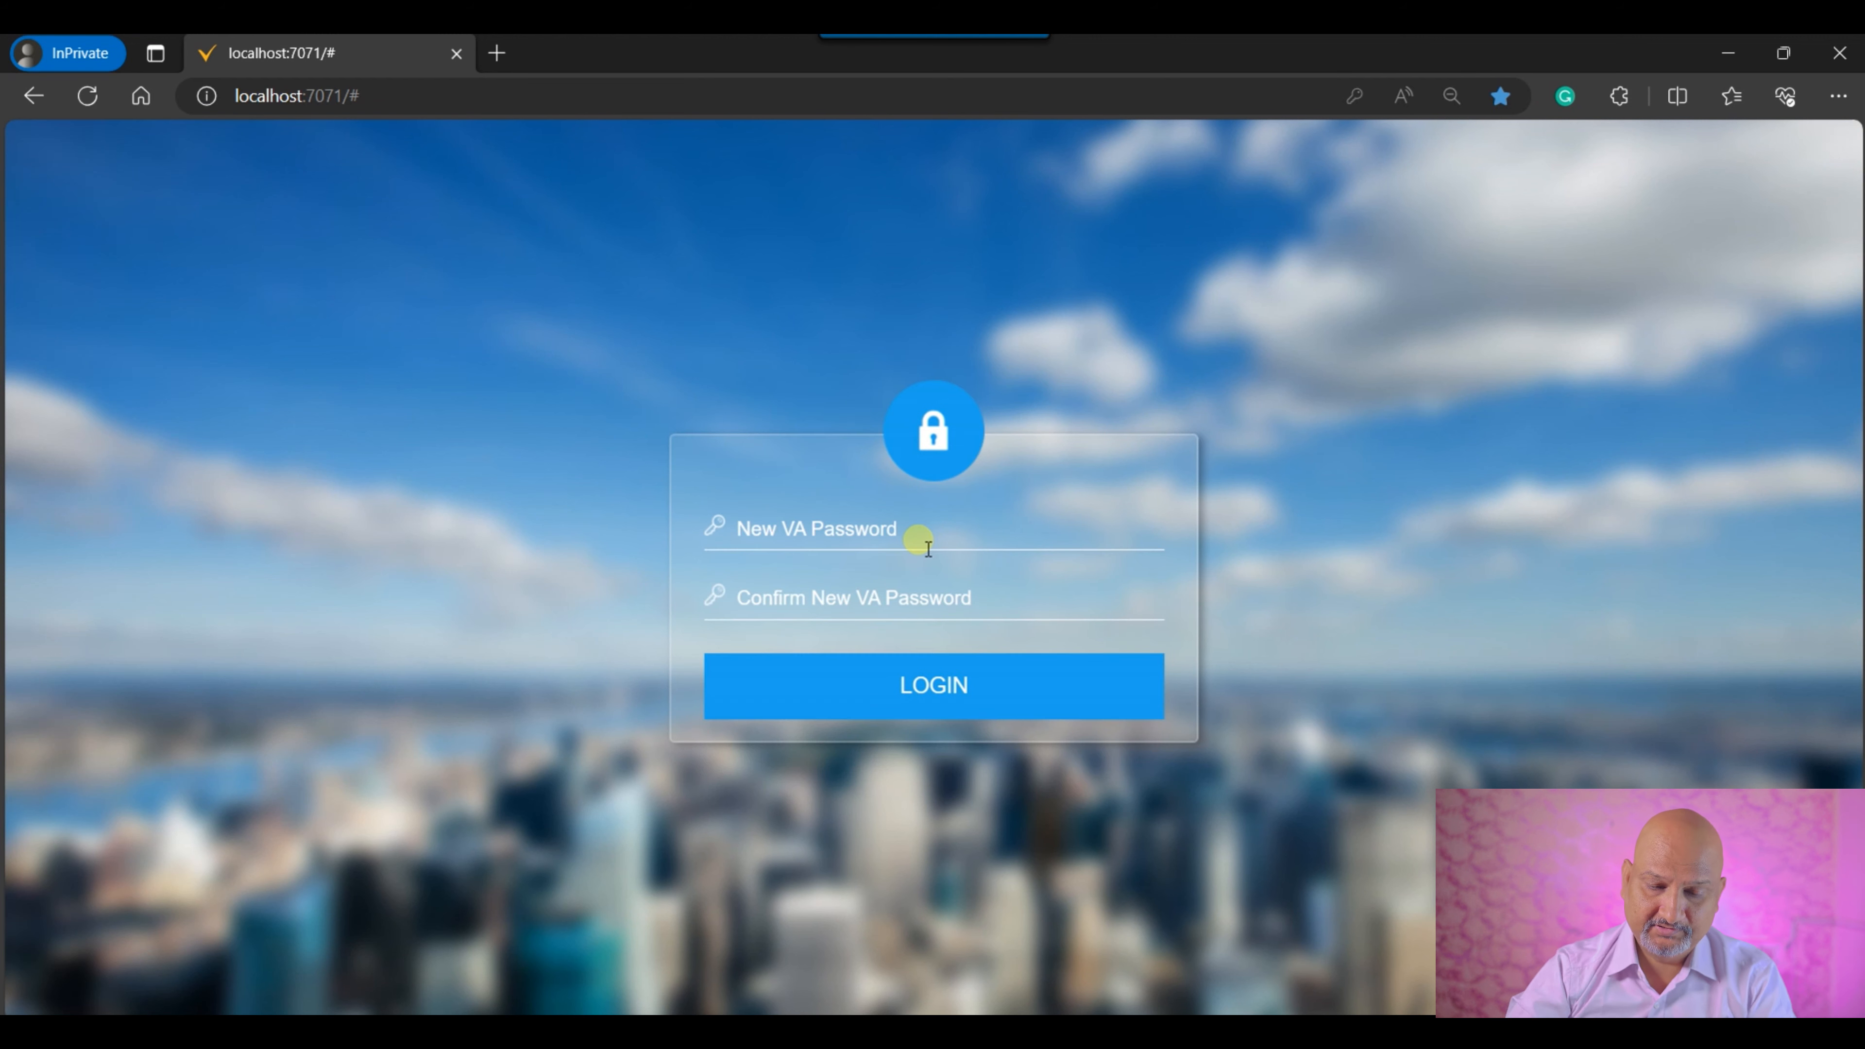
Set a new VA password for the account, repeat it in the confirmation field, and submit it.
text(1234)
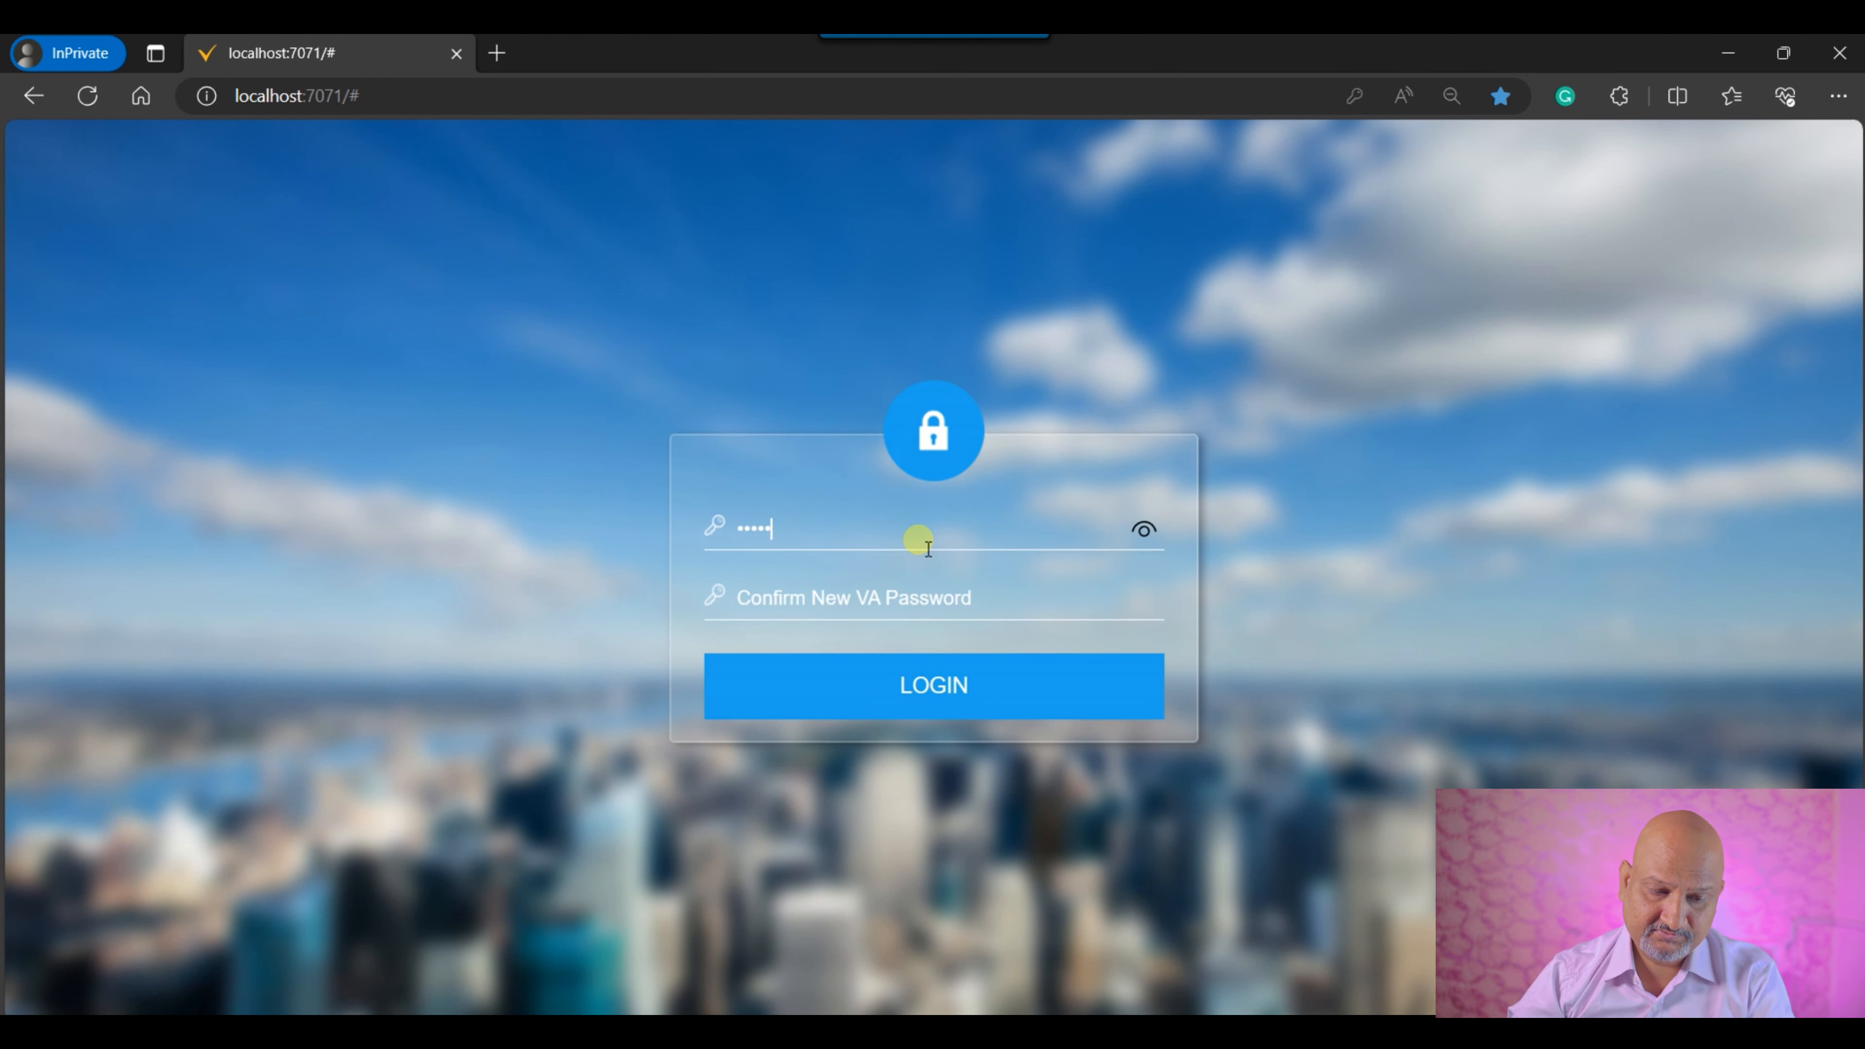
text(1)
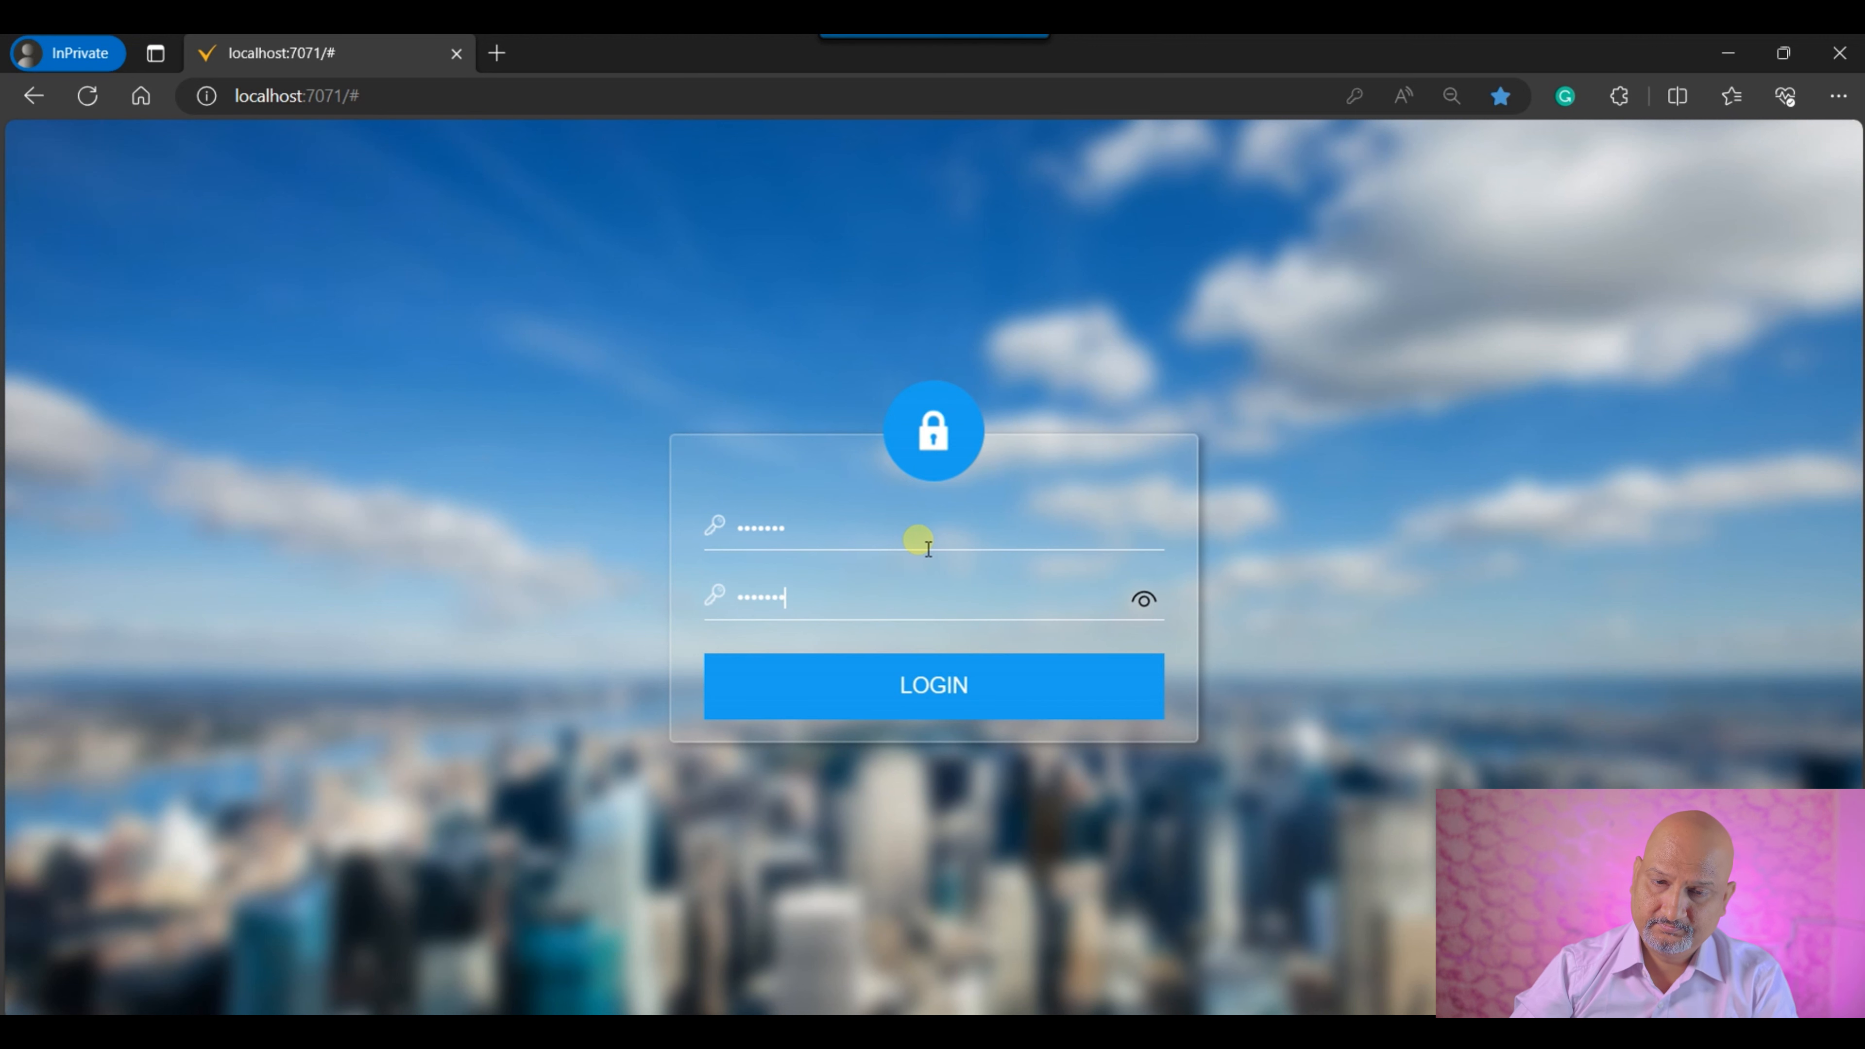
key(Return)
Choose the Sales Executive Role, the IdeasInc. client, an organization and a warehouse, and complete the login.
click(1045, 429)
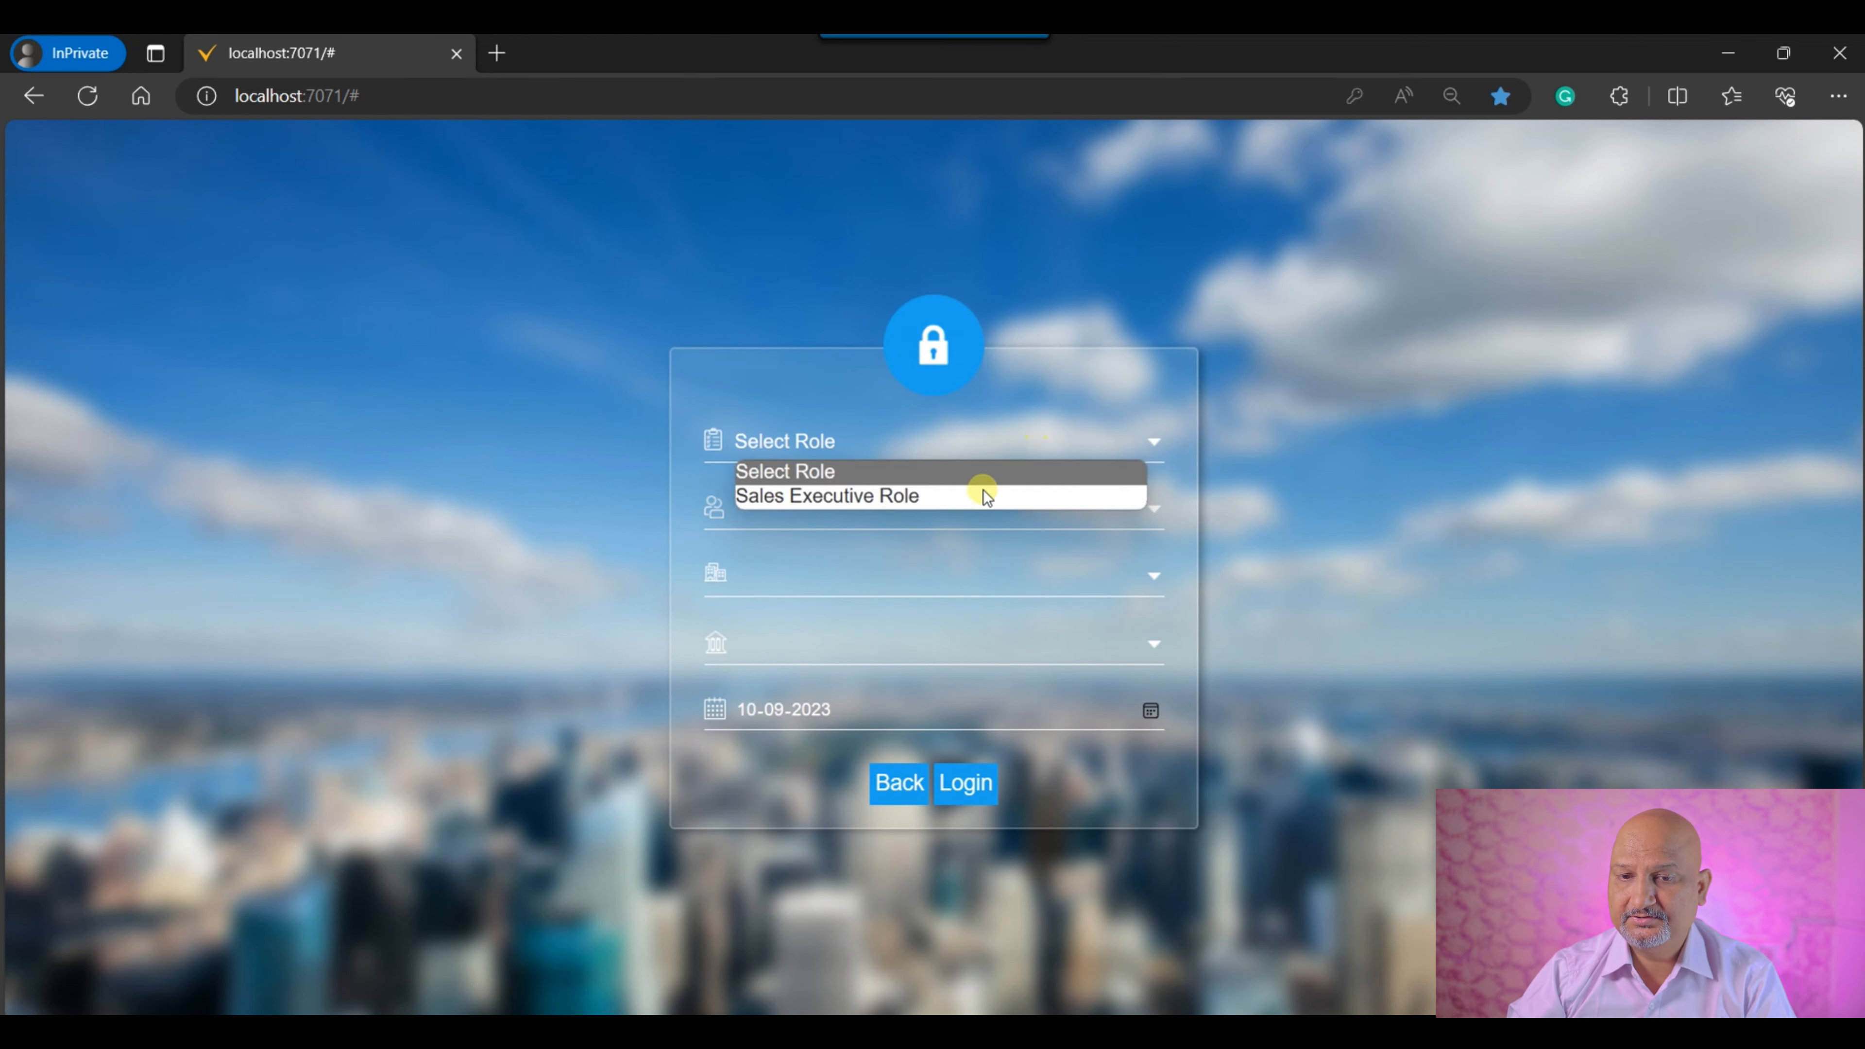
click(972, 492)
click(997, 435)
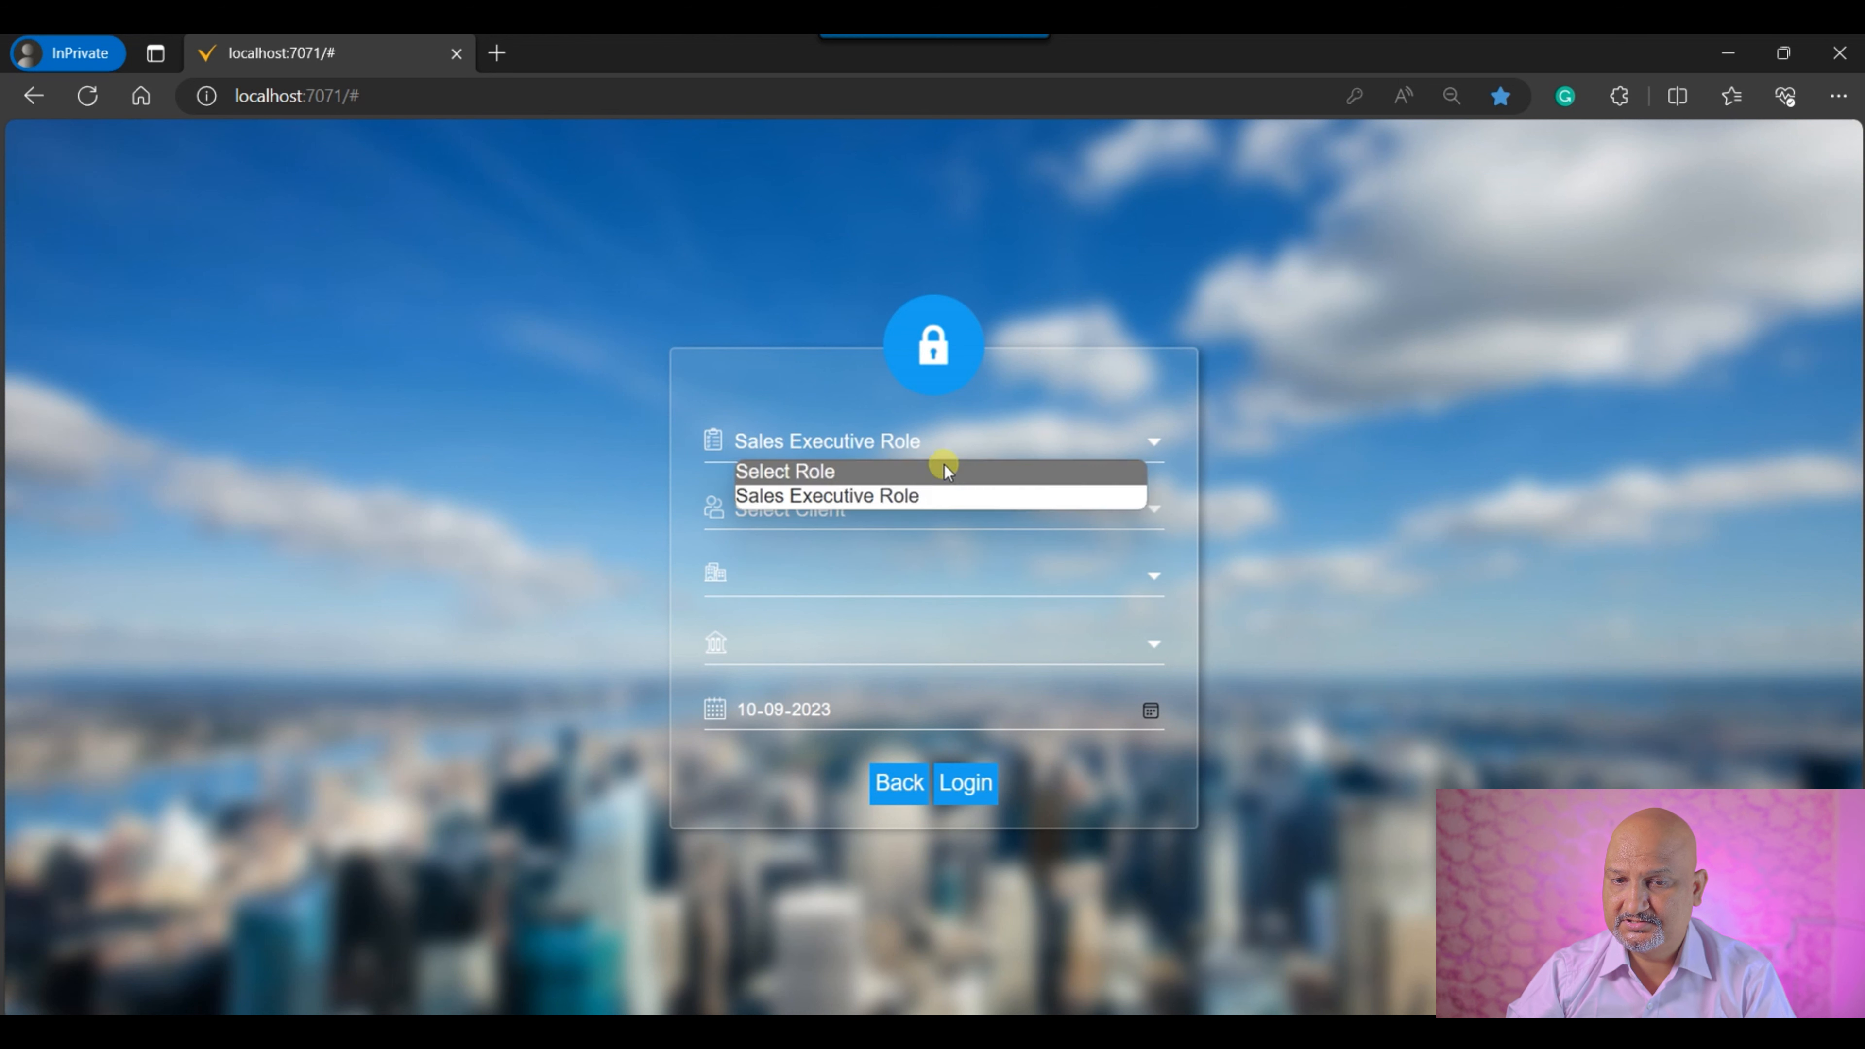
click(922, 503)
click(911, 514)
click(863, 560)
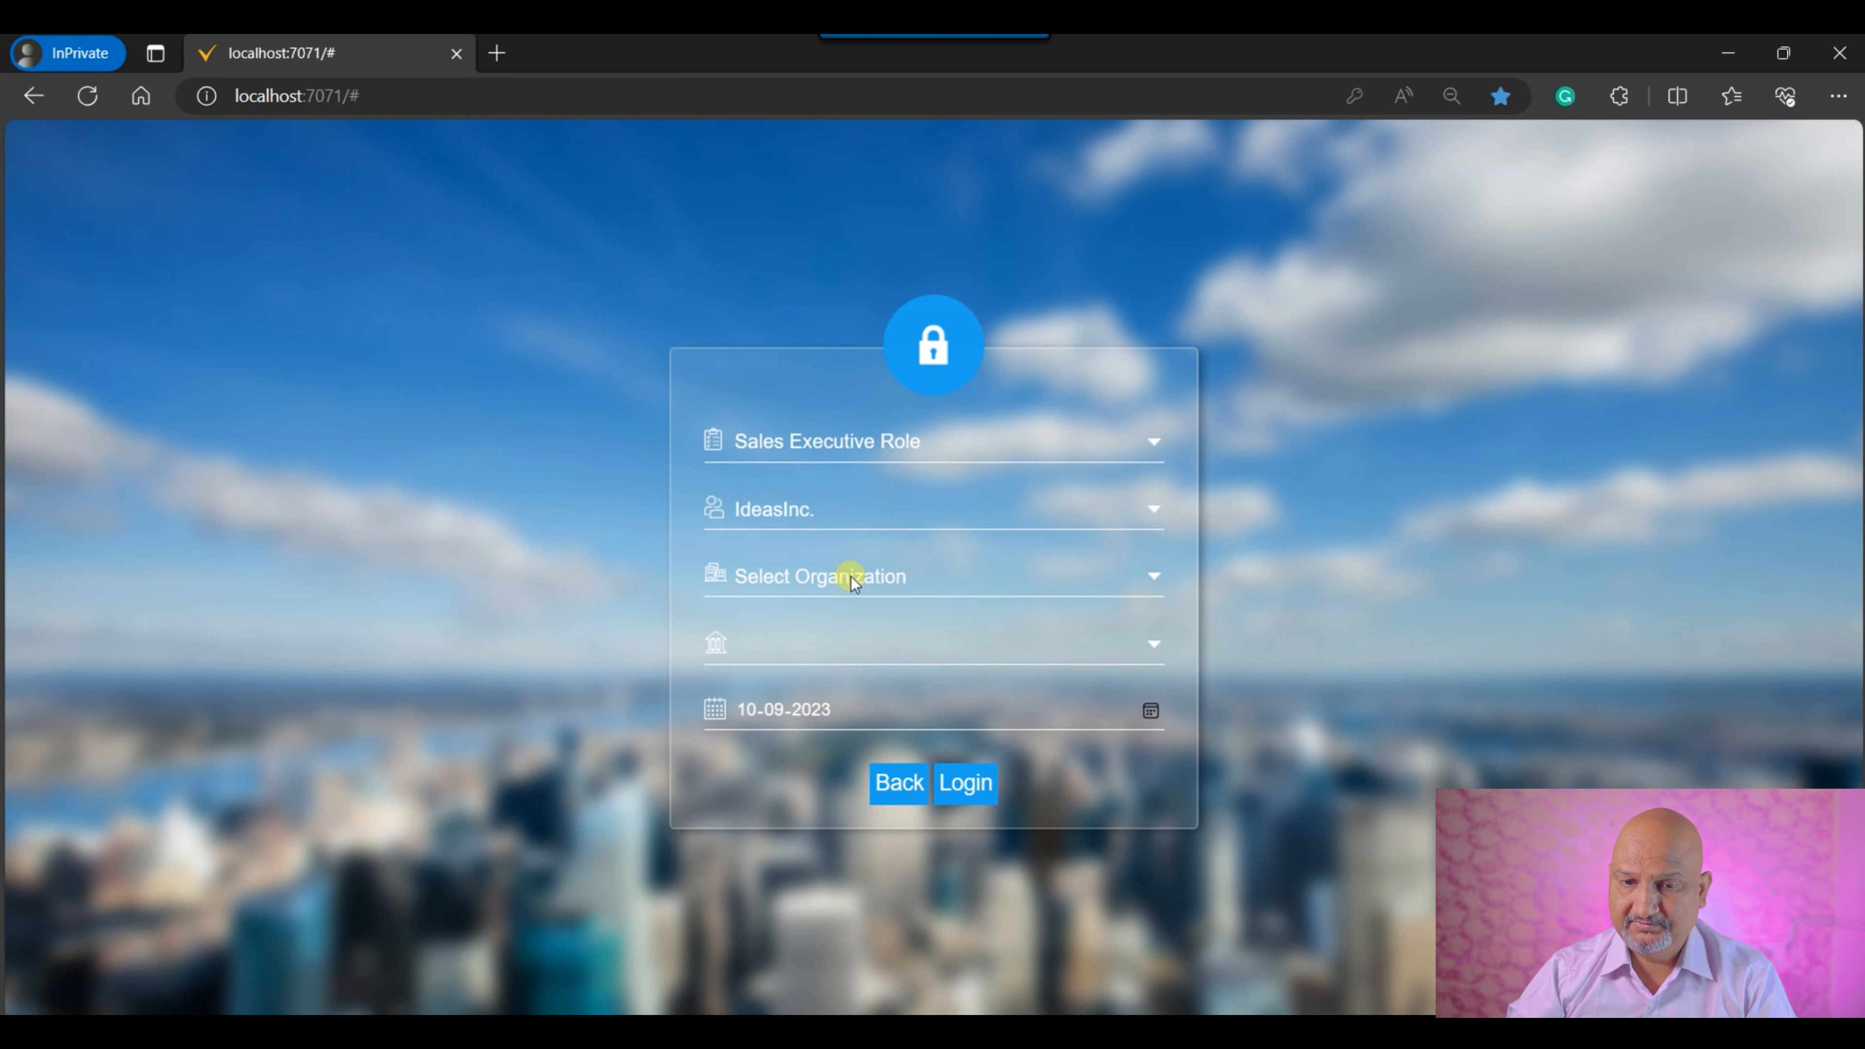
click(852, 580)
click(837, 628)
click(907, 656)
click(815, 702)
click(974, 786)
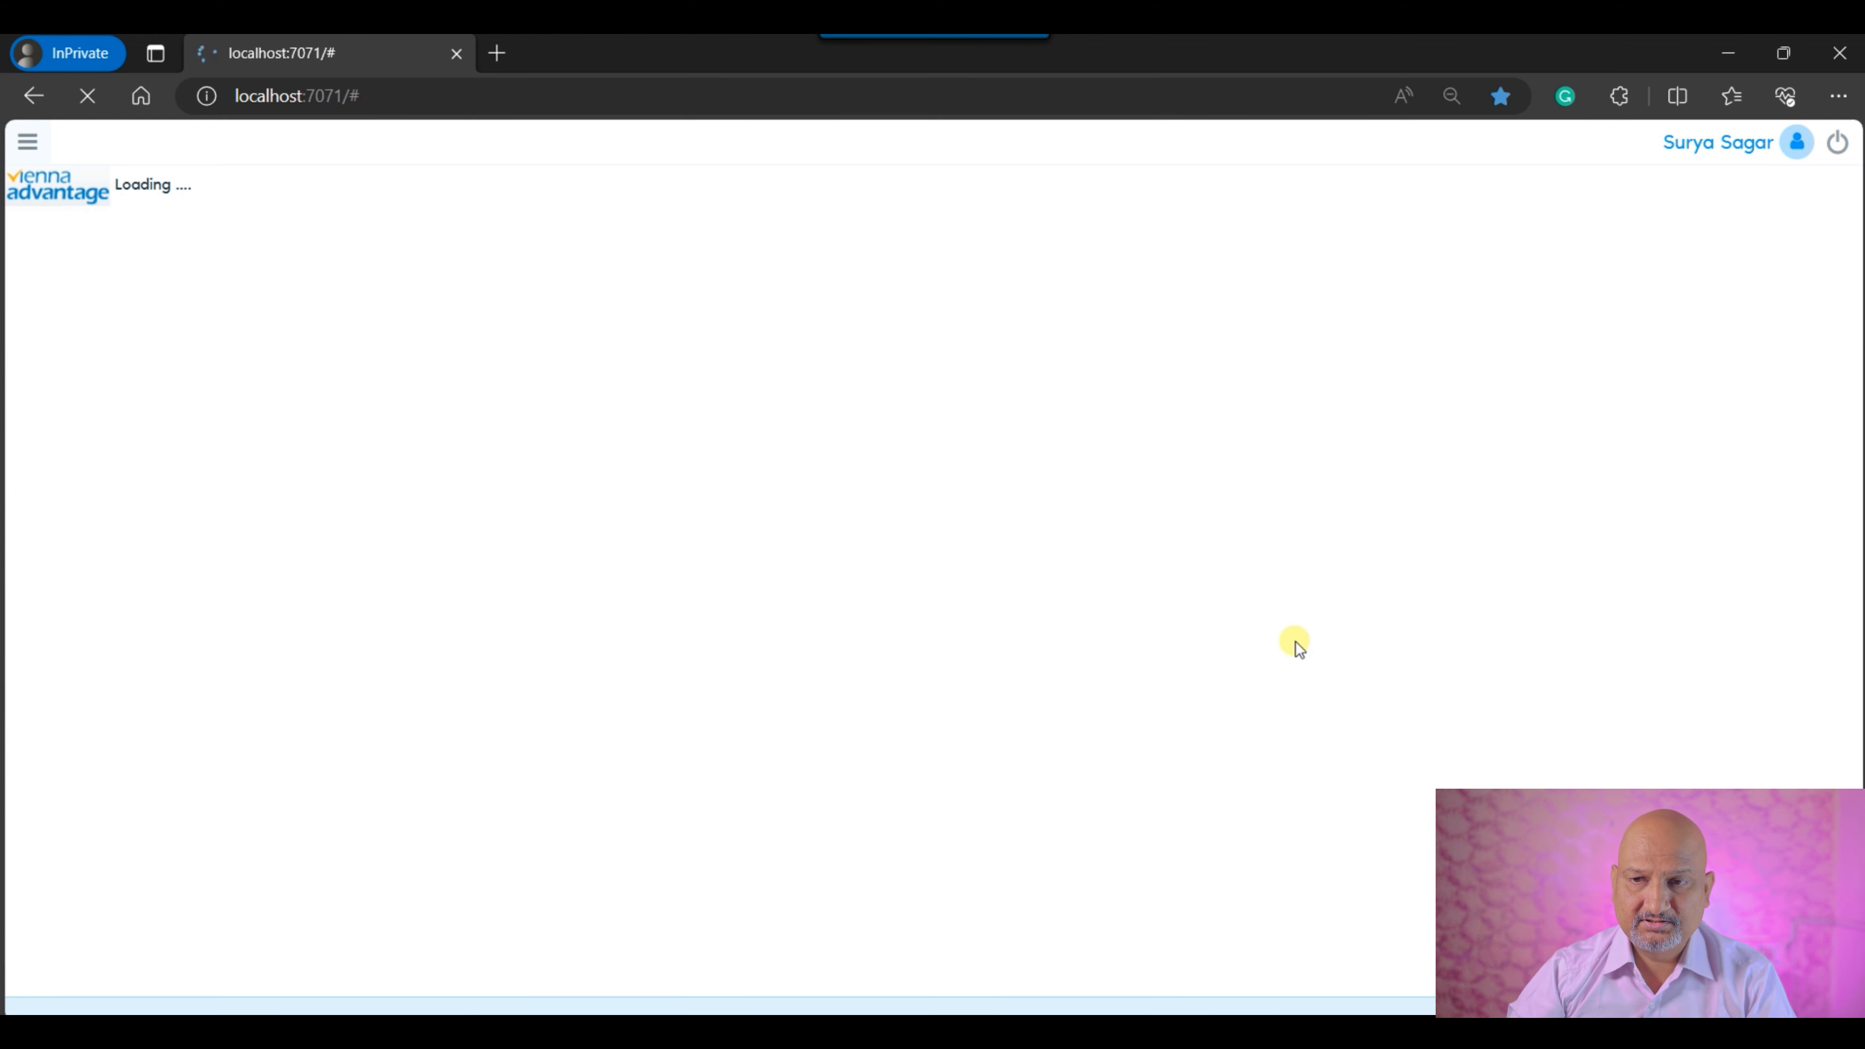
Examine the menu entries offered under Financial Management, System Administration and Sales Management.
click(28, 143)
click(110, 283)
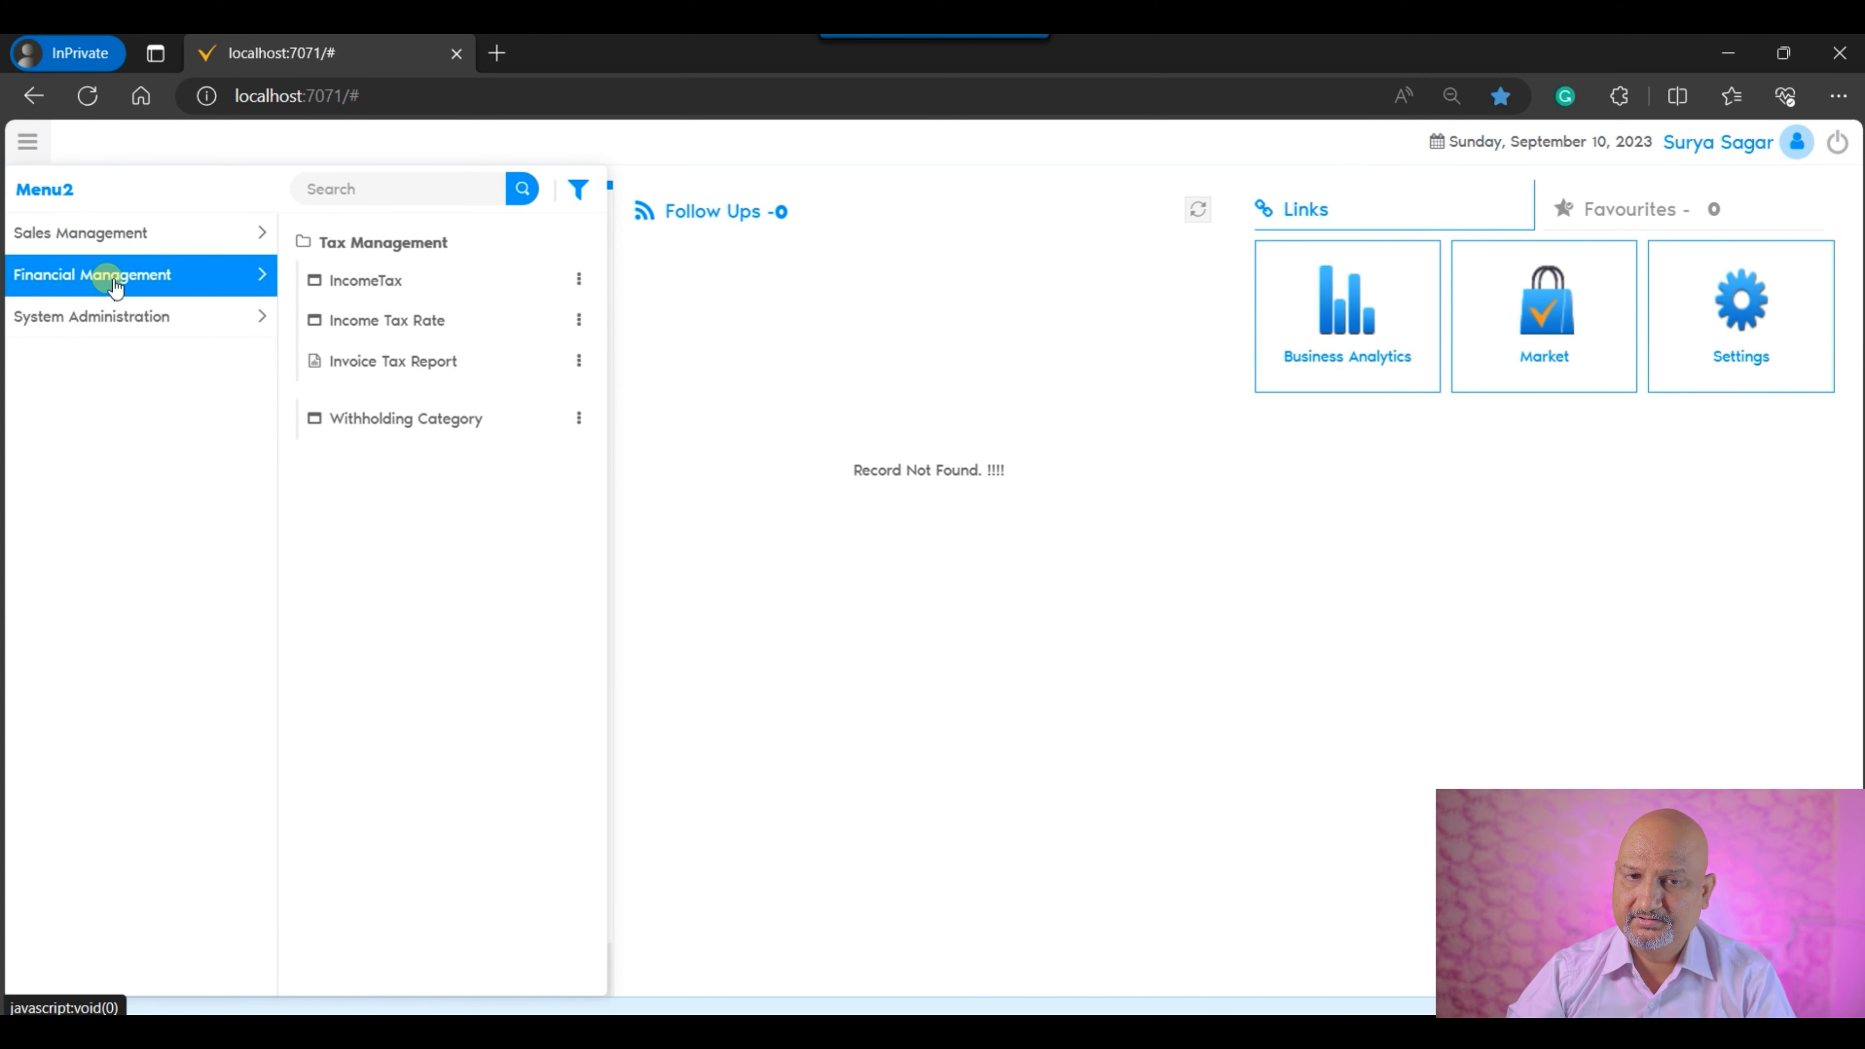
click(109, 332)
click(132, 231)
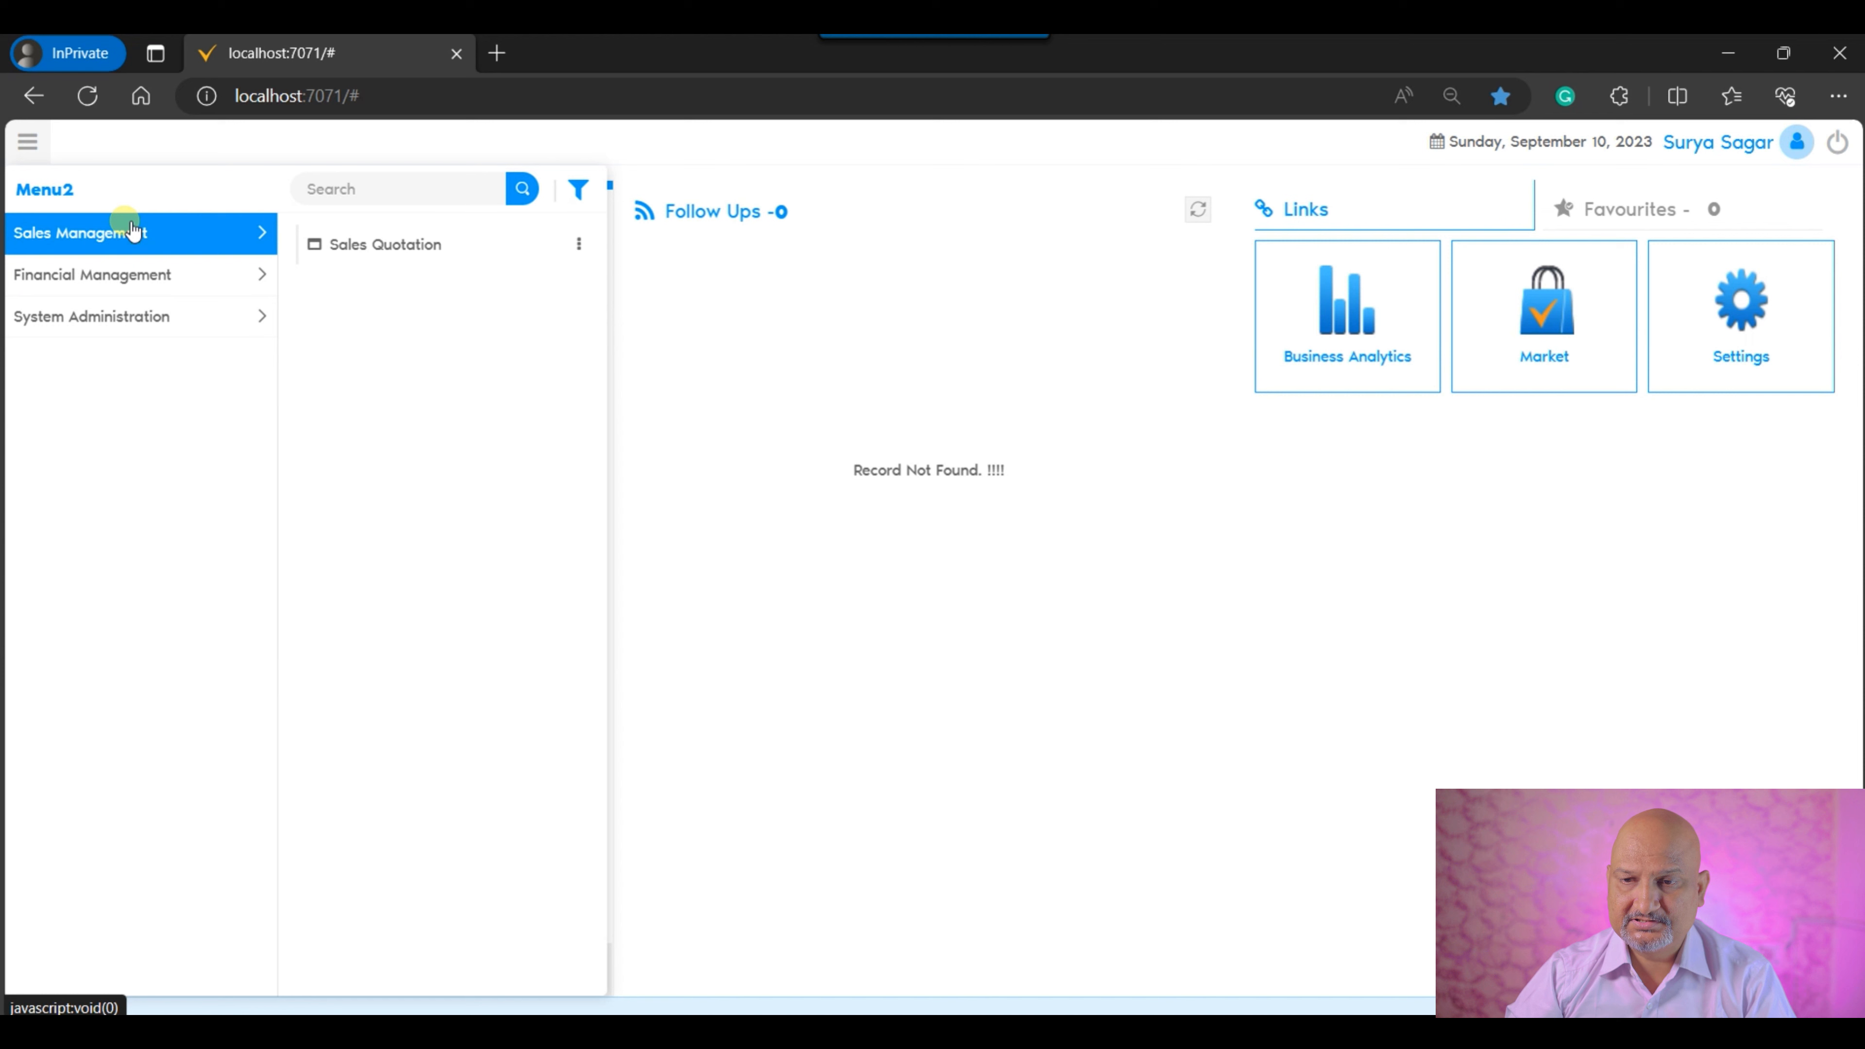